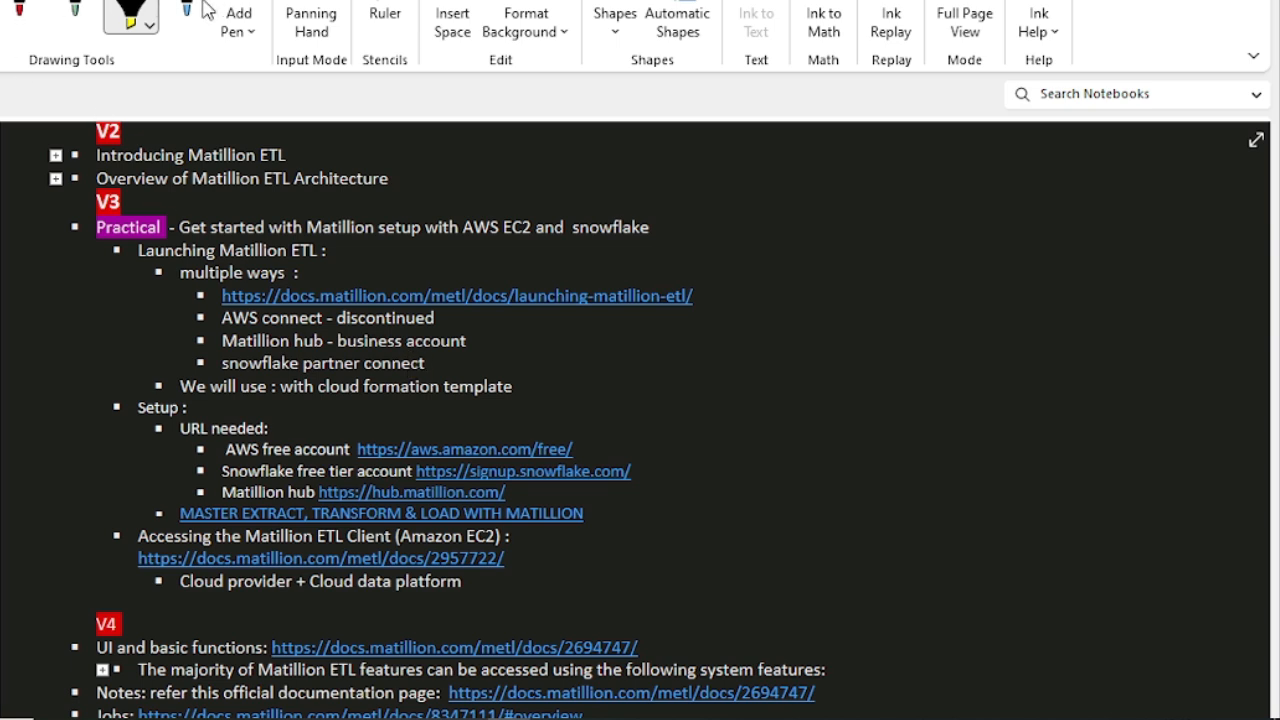
Step: Open the launching-matillion-etl documentation link from the notes and review the launch options for AWS, Azure and GCP
{"action": "left_click", "coordinate": [654, 295]}
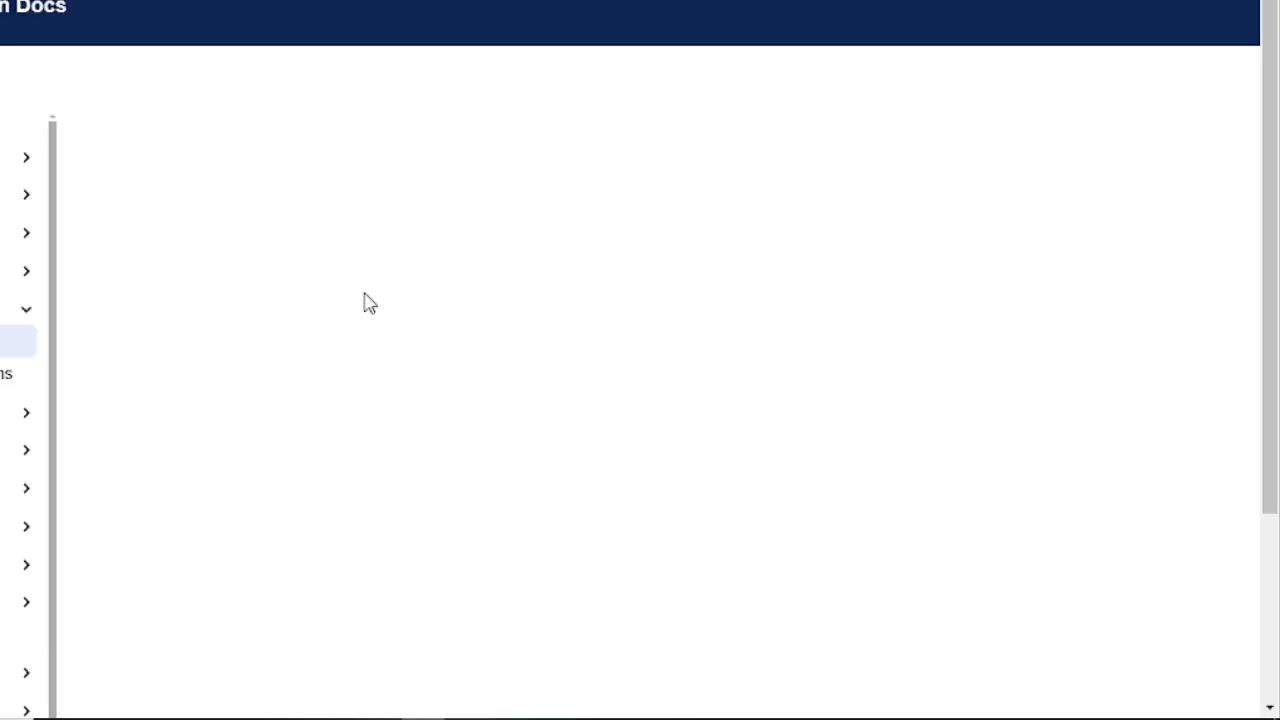
{"action": "scroll", "coordinate": [782, 445], "scroll_direction": "down", "scroll_amount": 2}
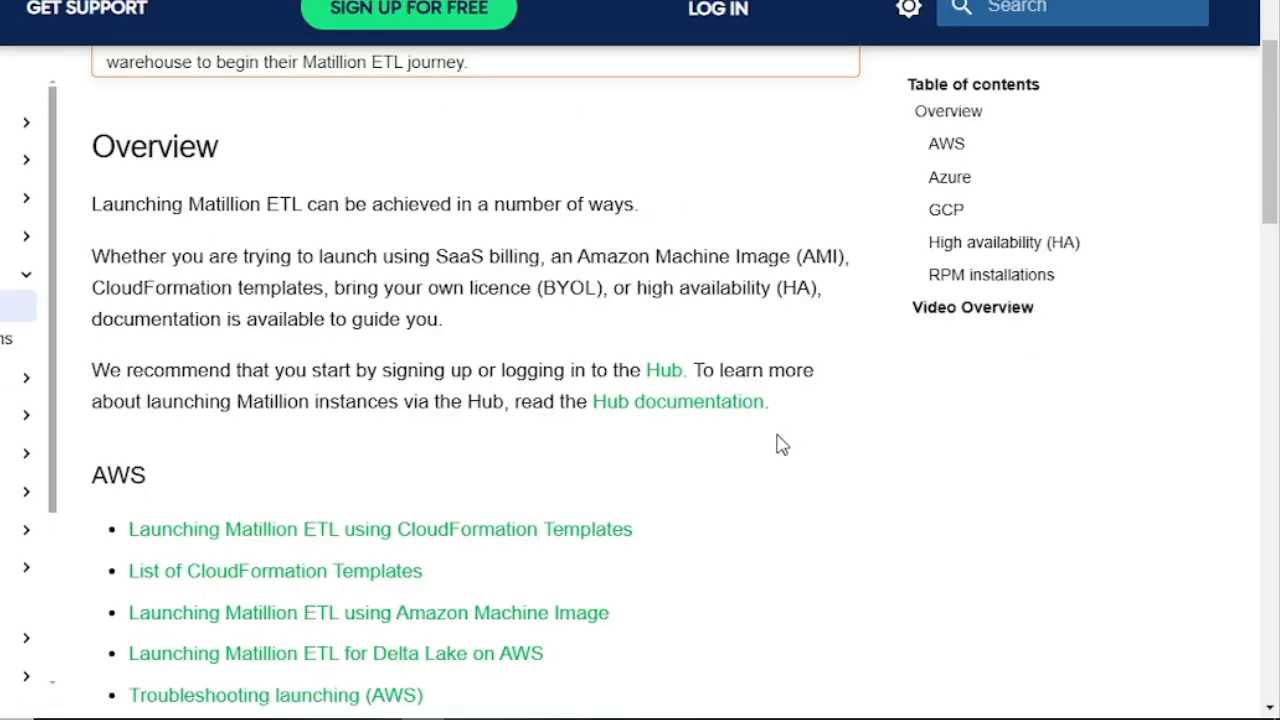
{"action": "scroll", "coordinate": [782, 445], "scroll_direction": "down", "scroll_amount": 5}
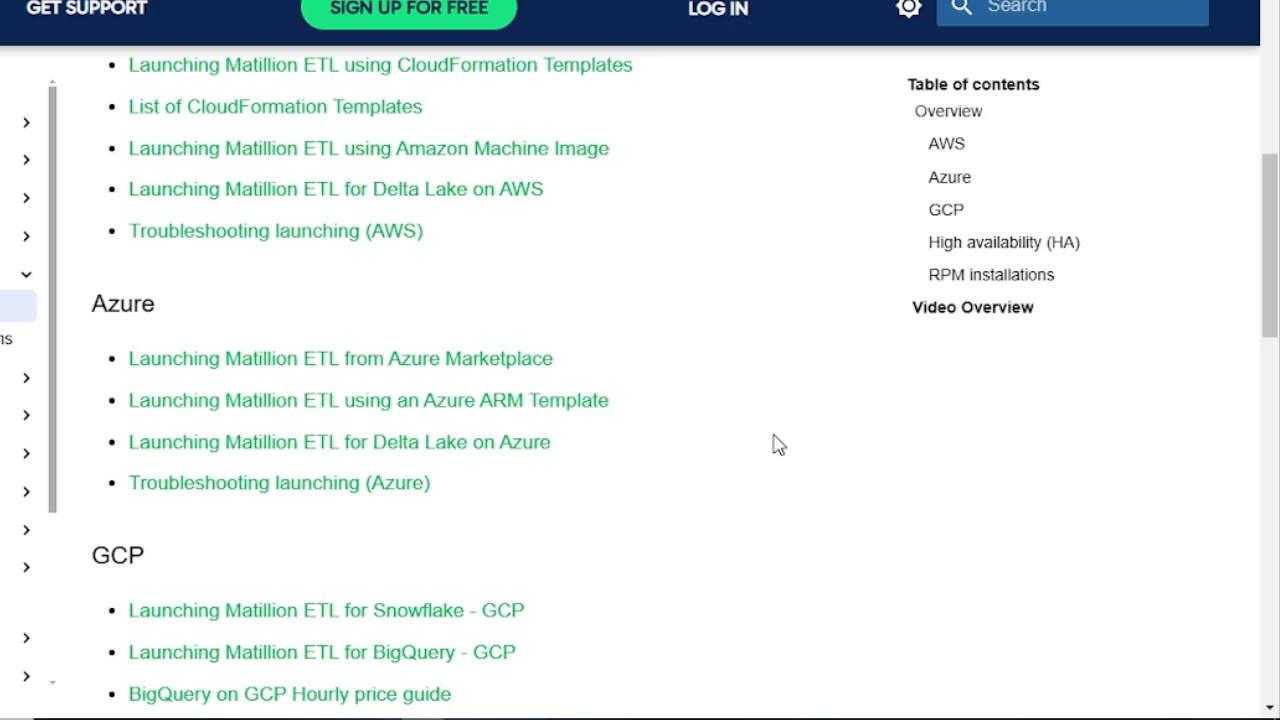
{"action": "scroll", "coordinate": [779, 444], "scroll_direction": "down", "scroll_amount": 2}
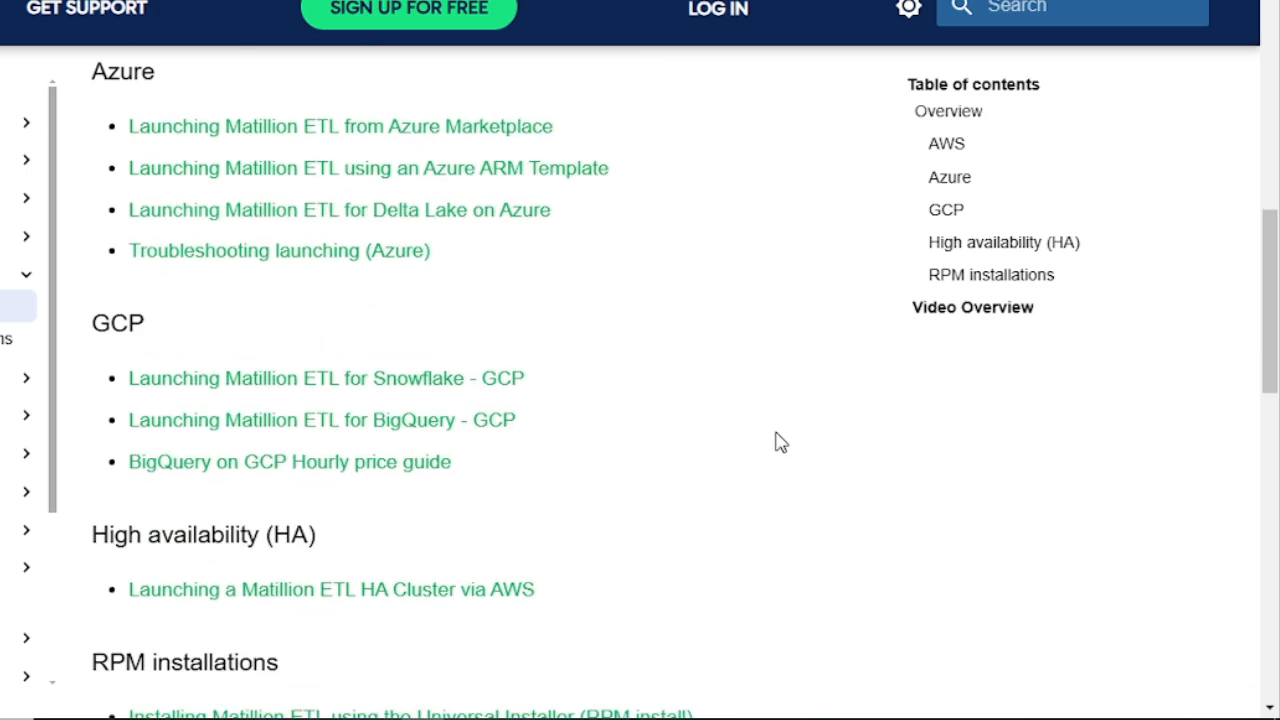
{"action": "scroll", "coordinate": [780, 442], "scroll_direction": "up", "scroll_amount": 5}
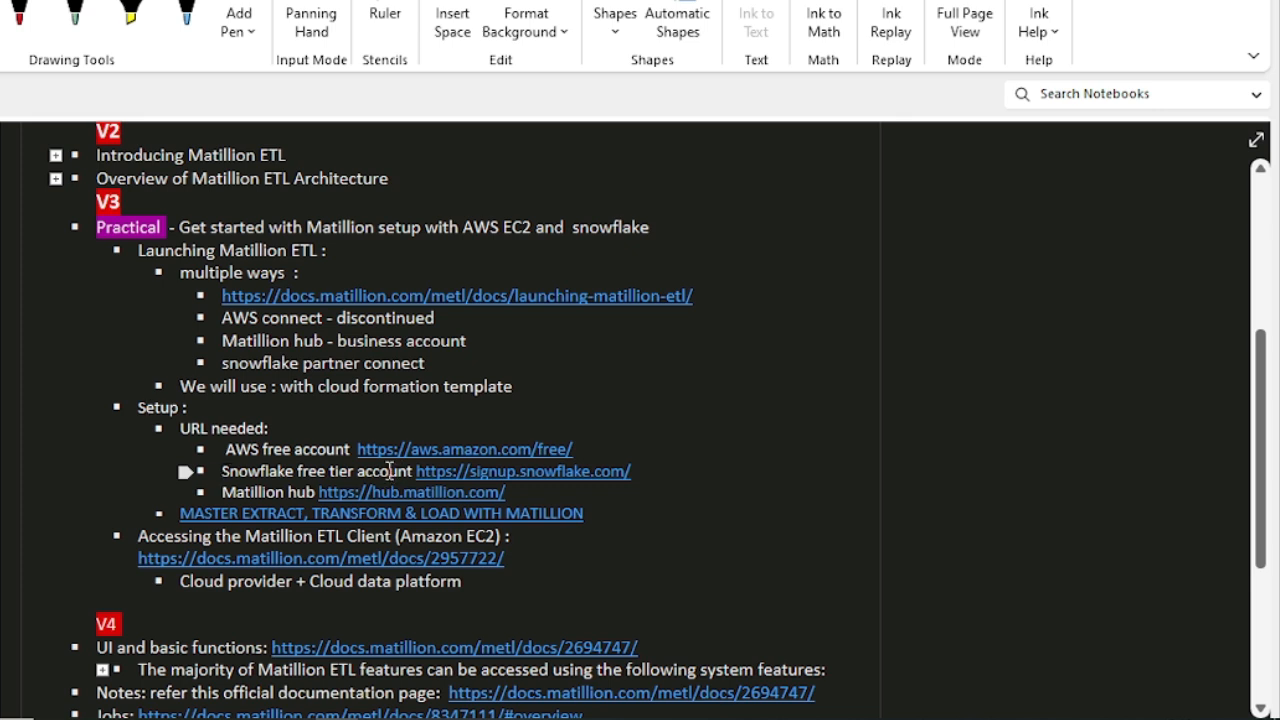
Step: Open the Matillion Hub link from the notes, check the Snowflake and AWS console pages, and return to the Hub login page
{"action": "left_click", "coordinate": [659, 471]}
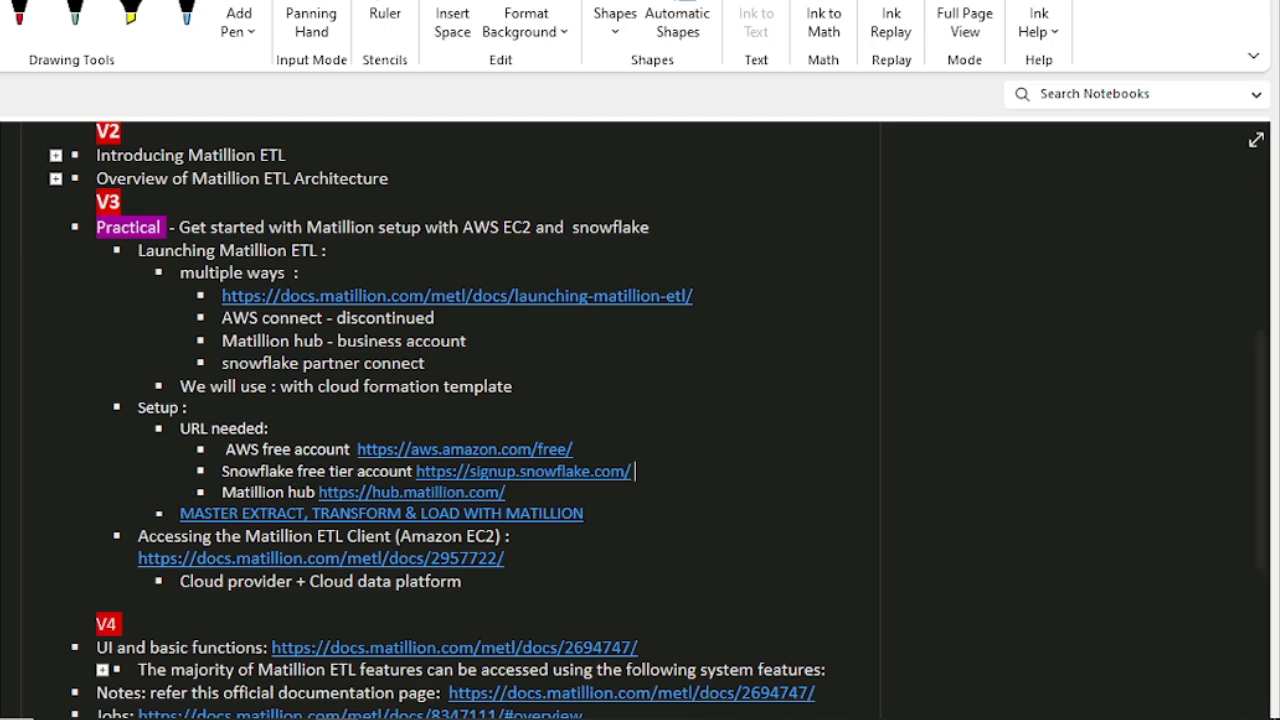
{"action": "left_click", "coordinate": [433, 492]}
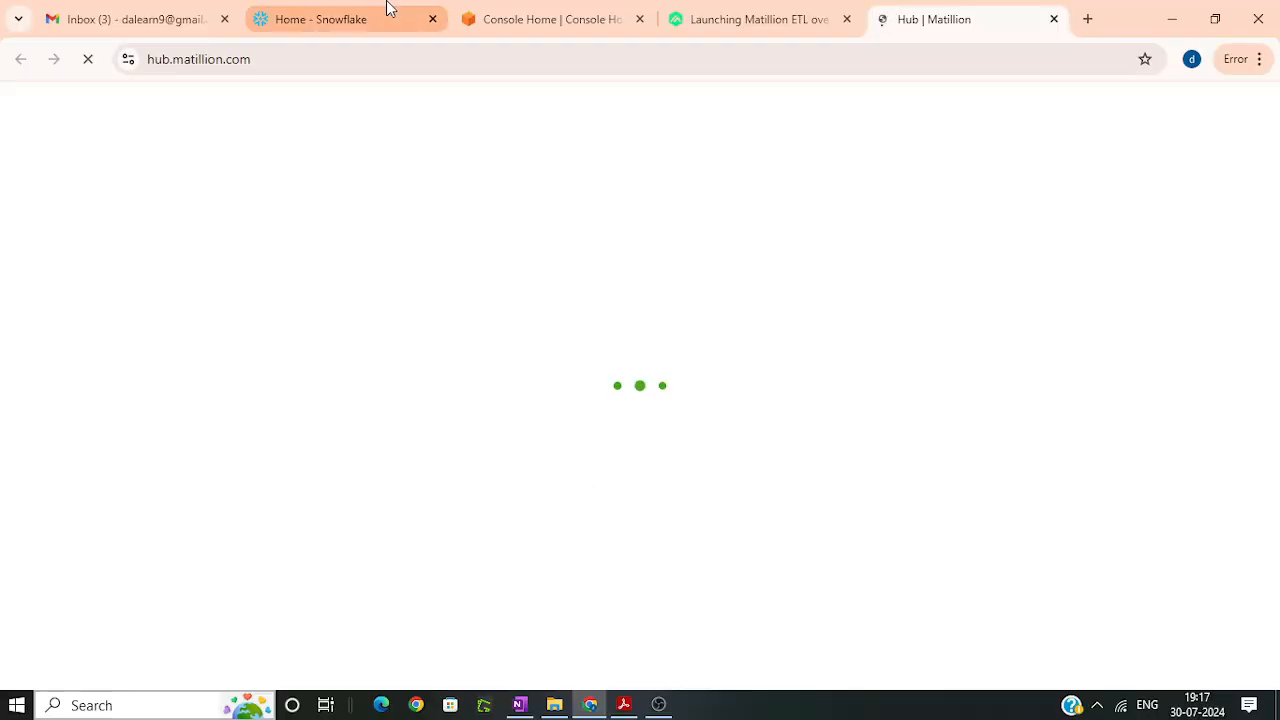
{"action": "left_click", "coordinate": [273, 12]}
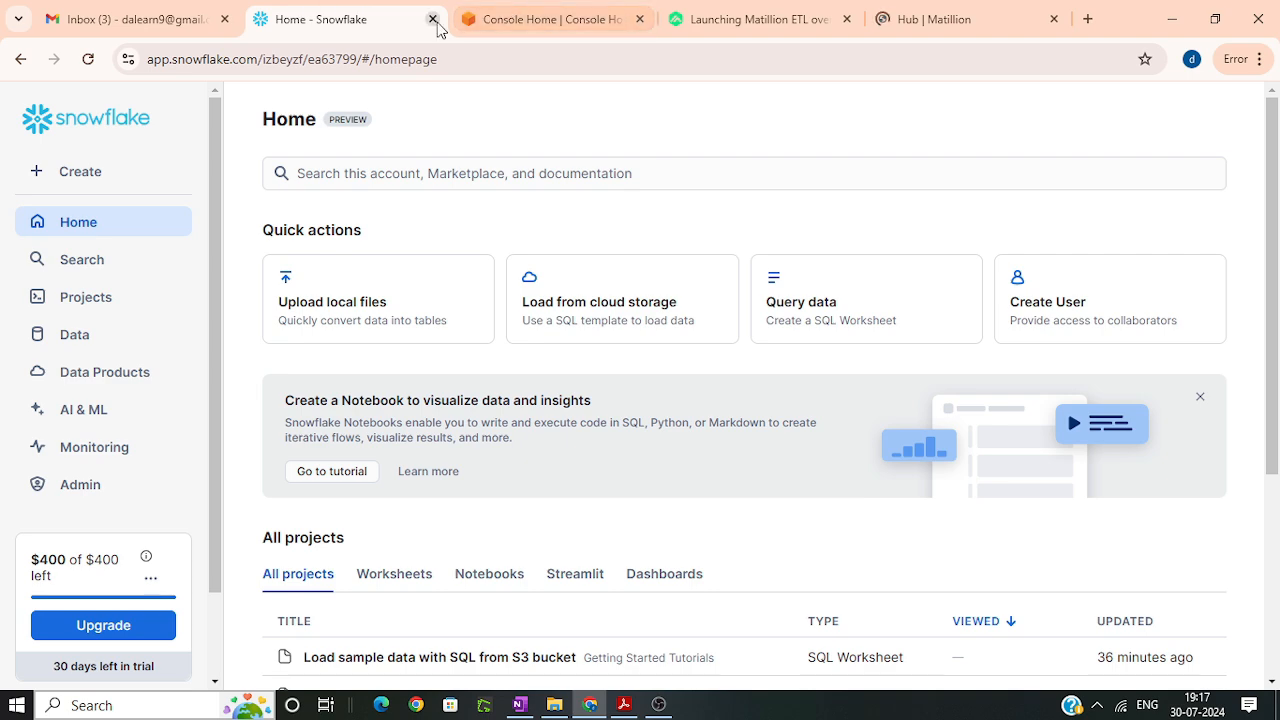
{"action": "left_click", "coordinate": [525, 18]}
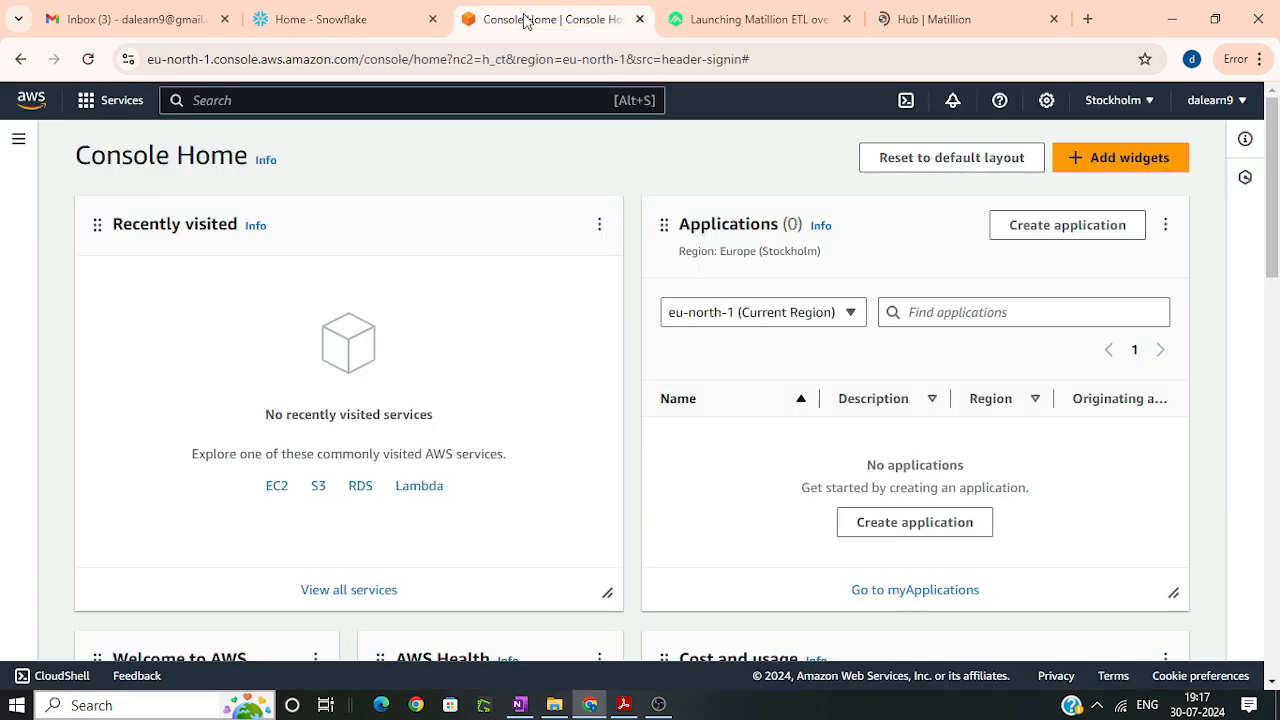
{"action": "left_click", "coordinate": [967, 16]}
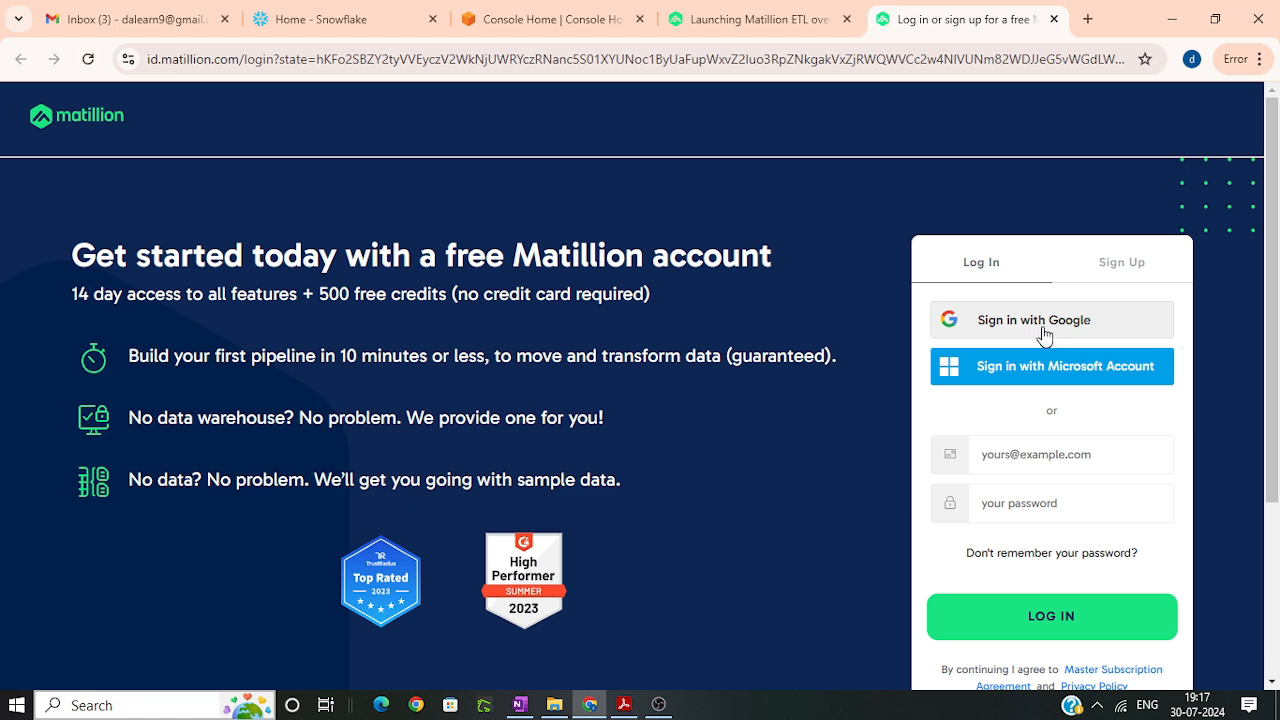
Step: Sign in to Matillion with the existing Google account and agree to continue
{"action": "left_click", "coordinate": [1043, 334]}
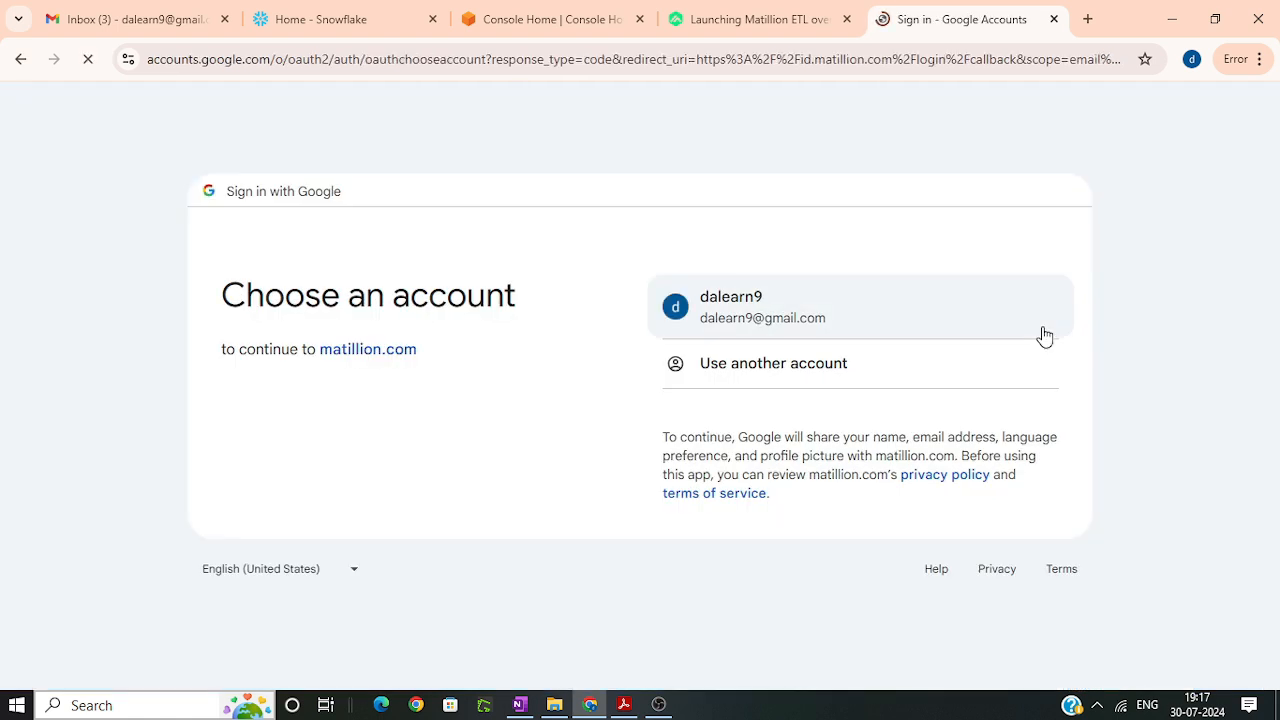
{"action": "left_click", "coordinate": [757, 304]}
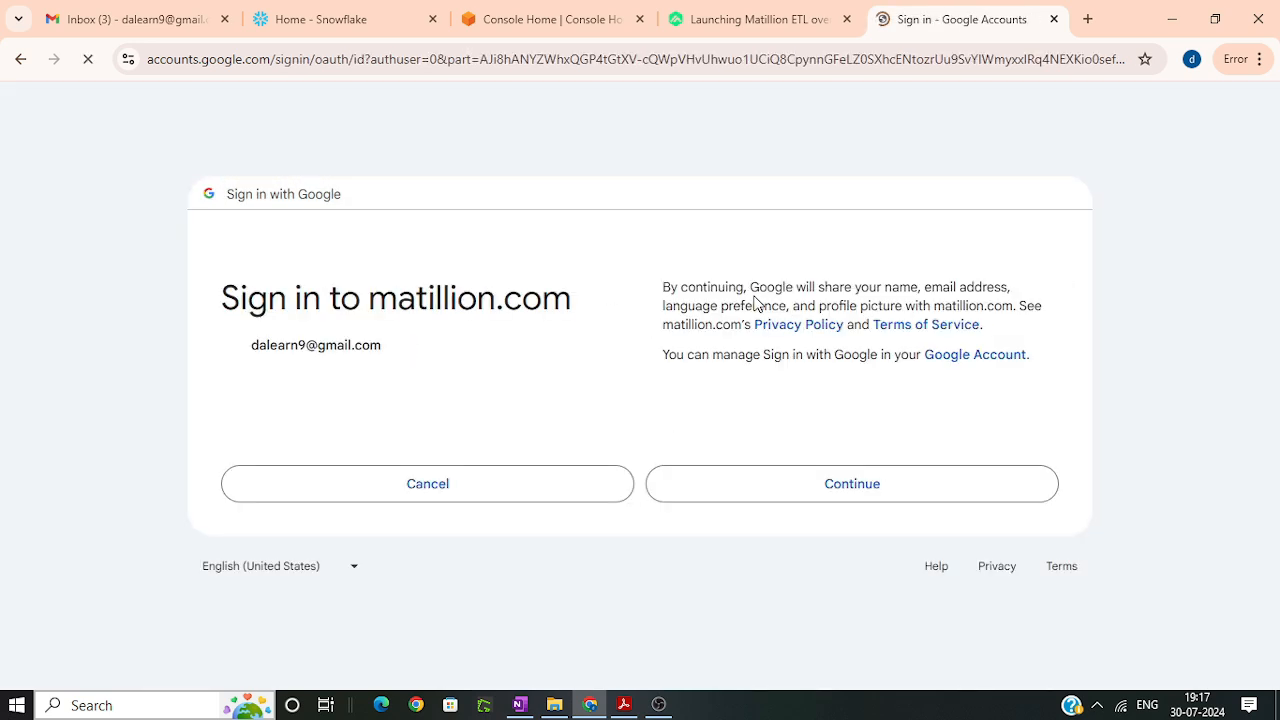
{"action": "left_click", "coordinate": [866, 490]}
Step: Select the use cases for automating pipelines, integrating data into a warehouse/data lake, and ELT and/or Reverse ELT within one platform
{"action": "left_click", "coordinate": [600, 417]}
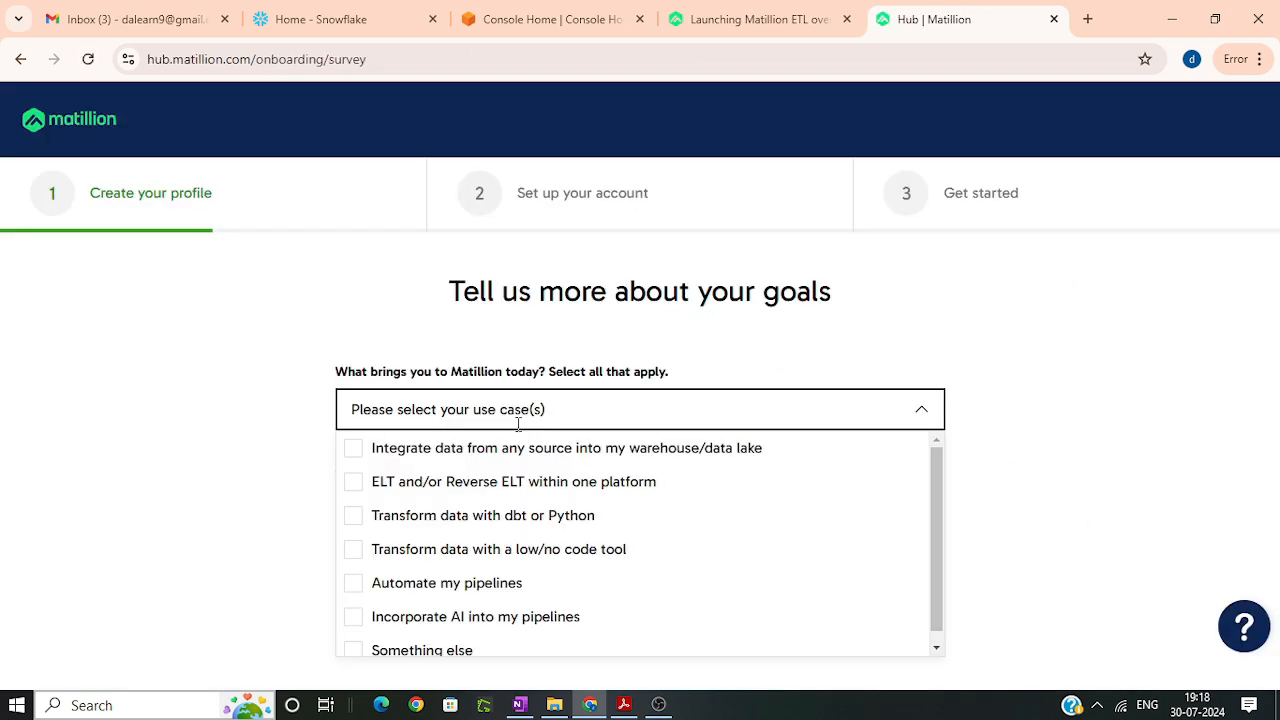
{"action": "left_click", "coordinate": [450, 583]}
{"action": "left_click", "coordinate": [422, 447]}
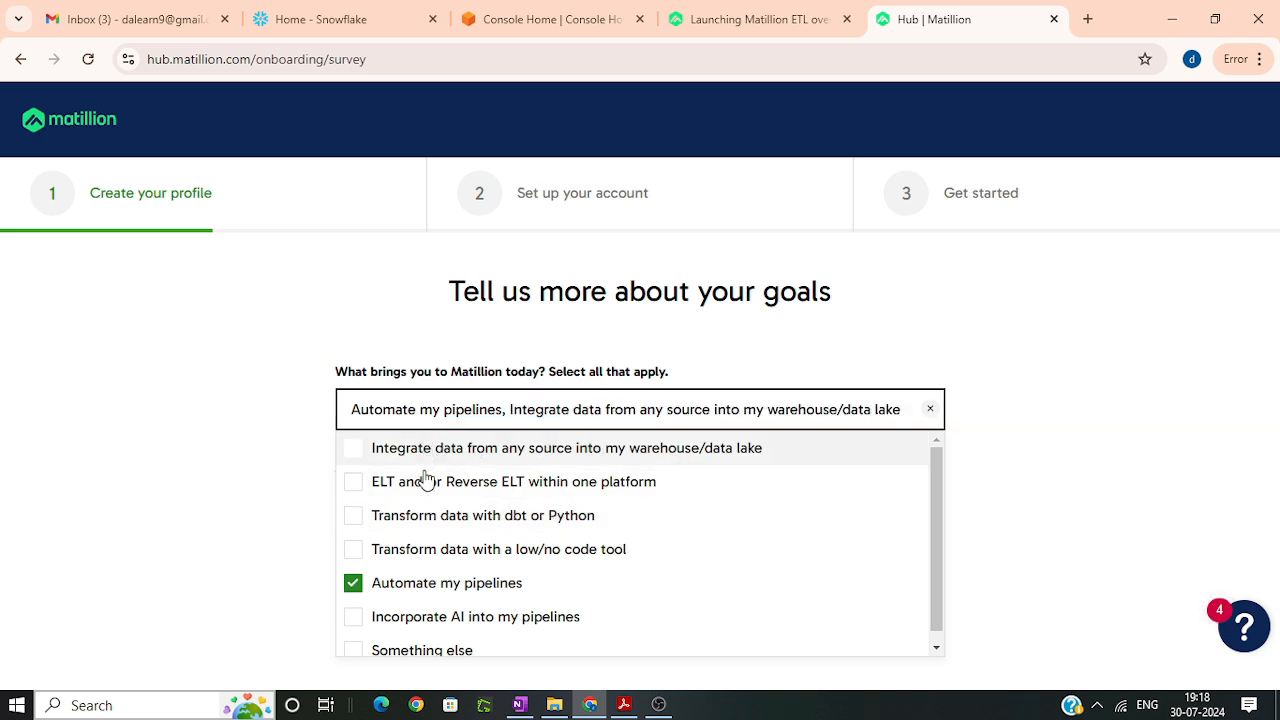
{"action": "left_click", "coordinate": [872, 478]}
{"action": "left_click", "coordinate": [1075, 440]}
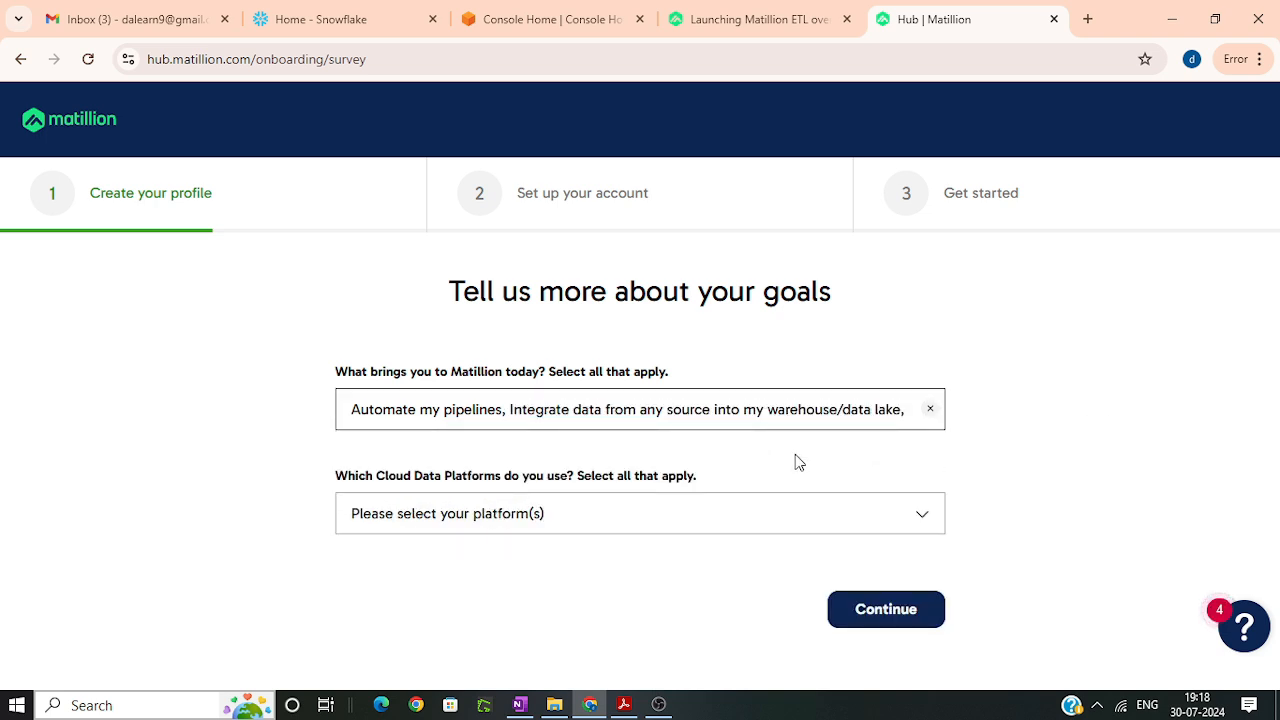
Step: Choose Snowflake as the cloud data platform in use and submit the goals survey
{"action": "left_click", "coordinate": [478, 516]}
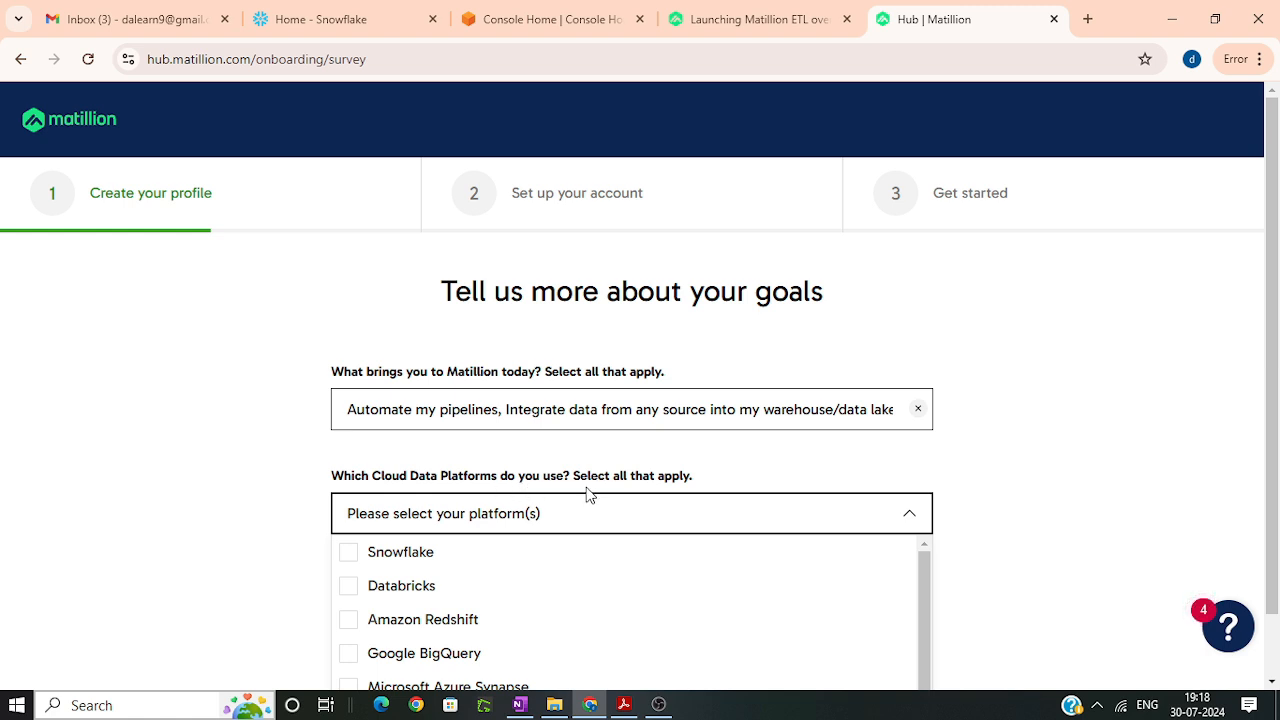
{"action": "left_click", "coordinate": [376, 560]}
{"action": "scroll", "coordinate": [988, 471], "scroll_direction": "down", "scroll_amount": 1}
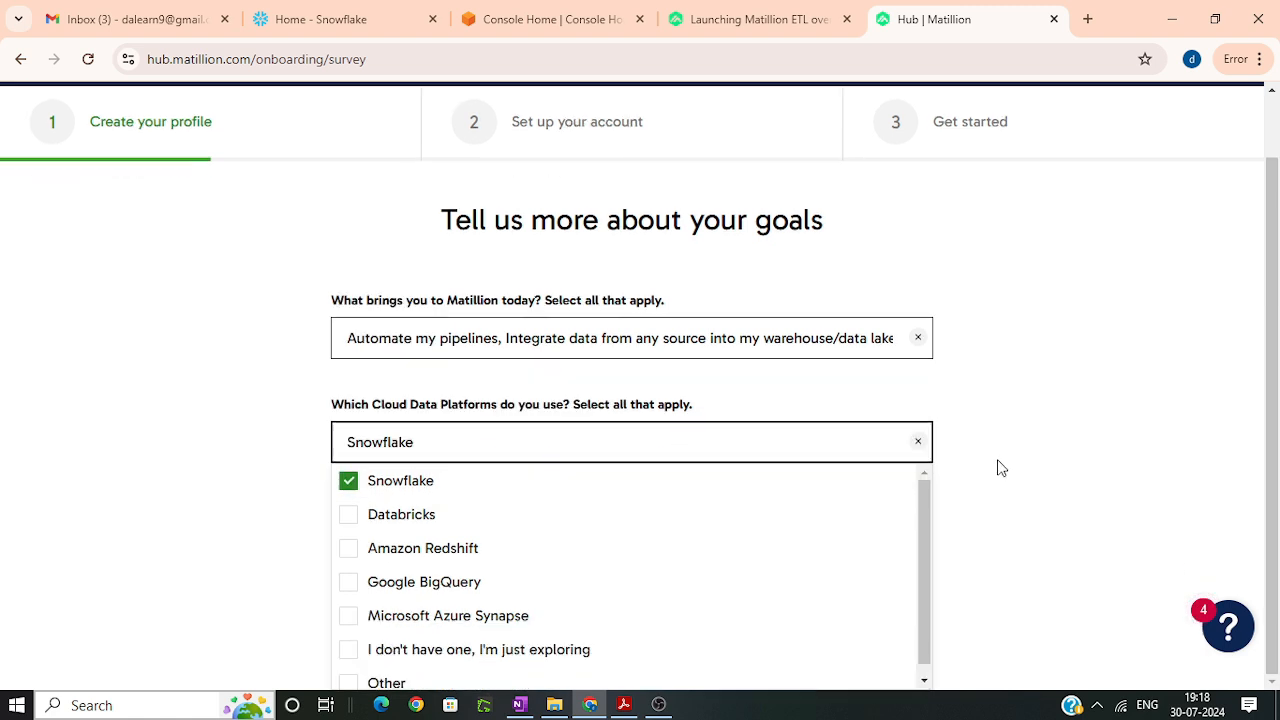
{"action": "scroll", "coordinate": [611, 534], "scroll_direction": "down", "scroll_amount": 1}
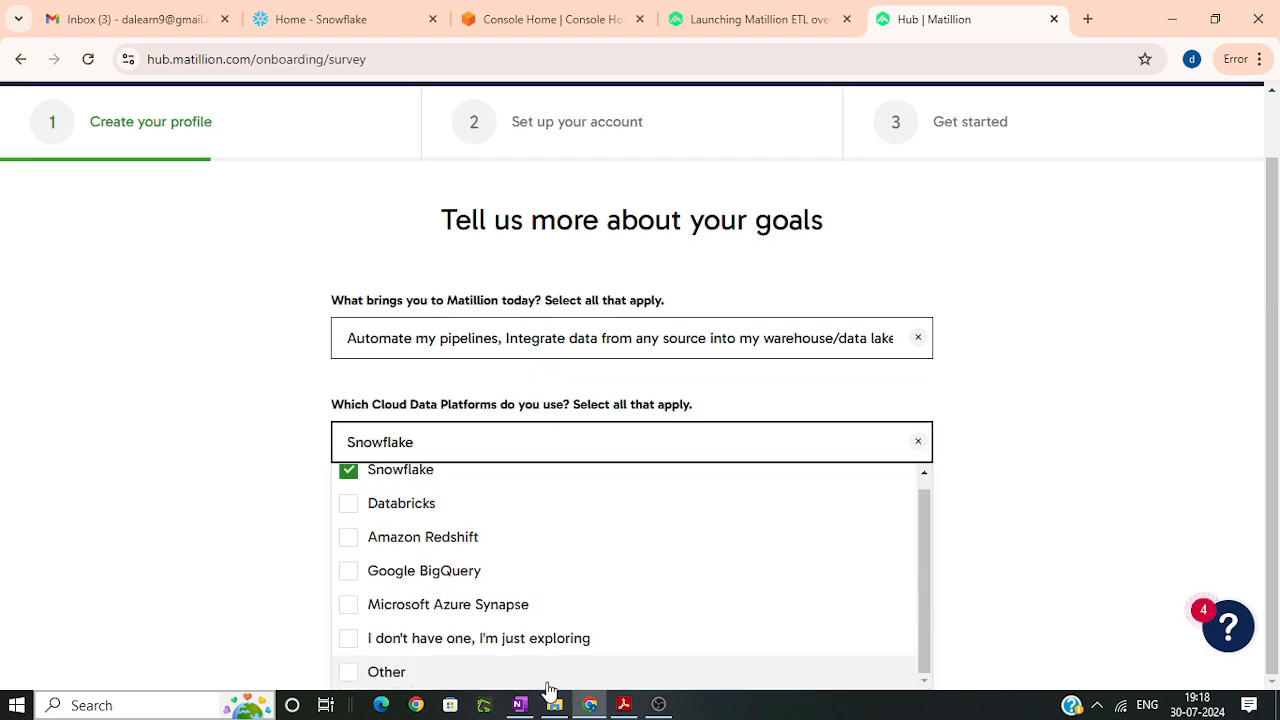
{"action": "left_click", "coordinate": [1057, 534]}
{"action": "left_click", "coordinate": [861, 607]}
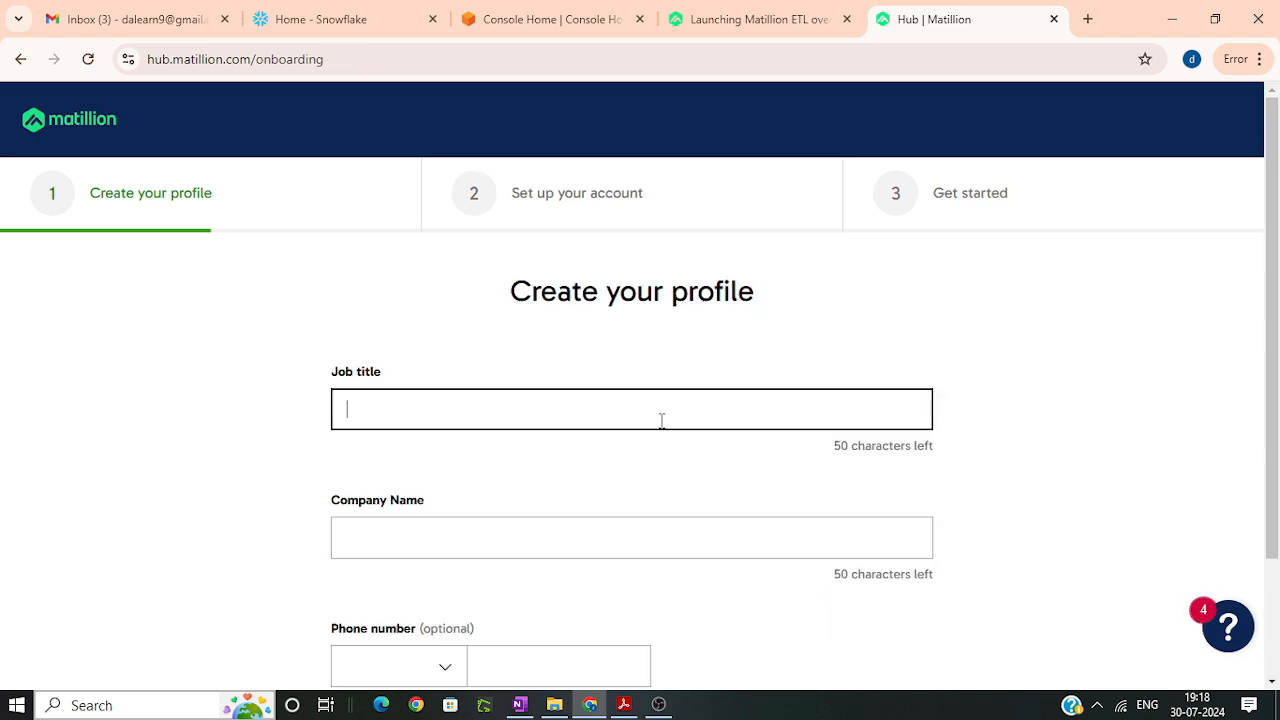
Step: Fill in the profile with job title Student and company name Personal, and continue without a phone number
{"action": "type", "text": "St"}
{"action": "type", "text": "udent"}
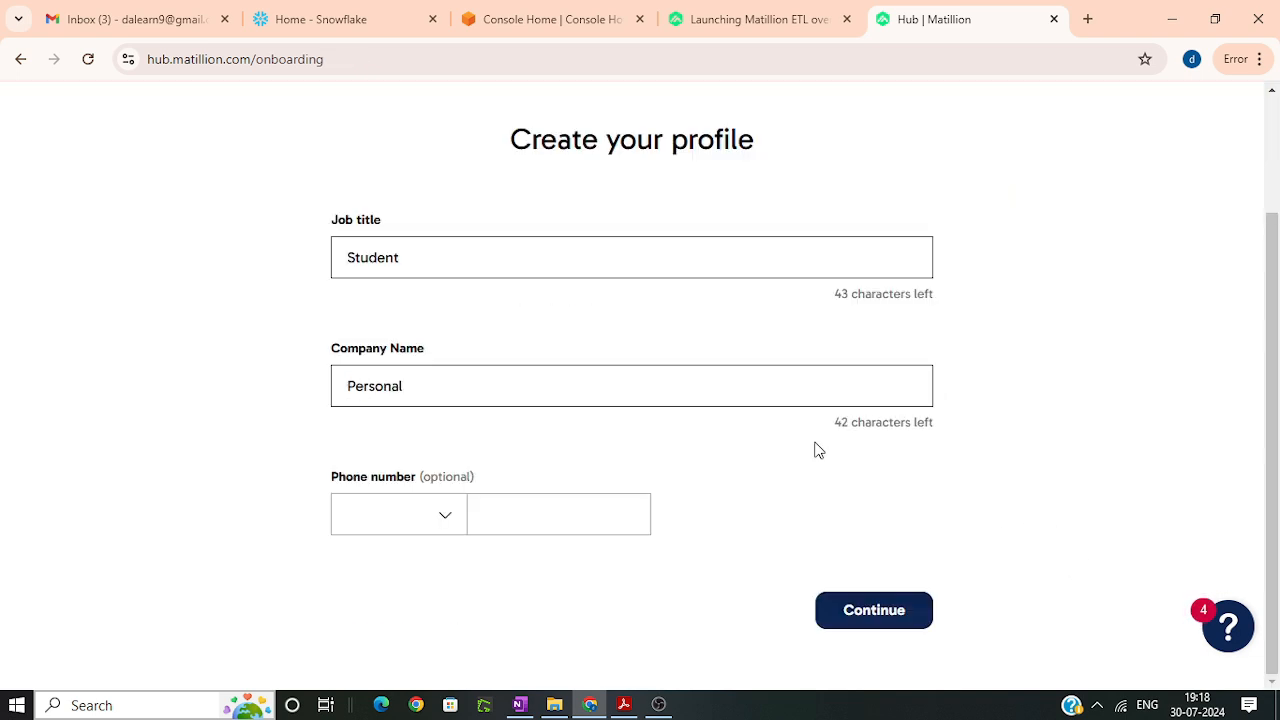
{"action": "left_click", "coordinate": [893, 631]}
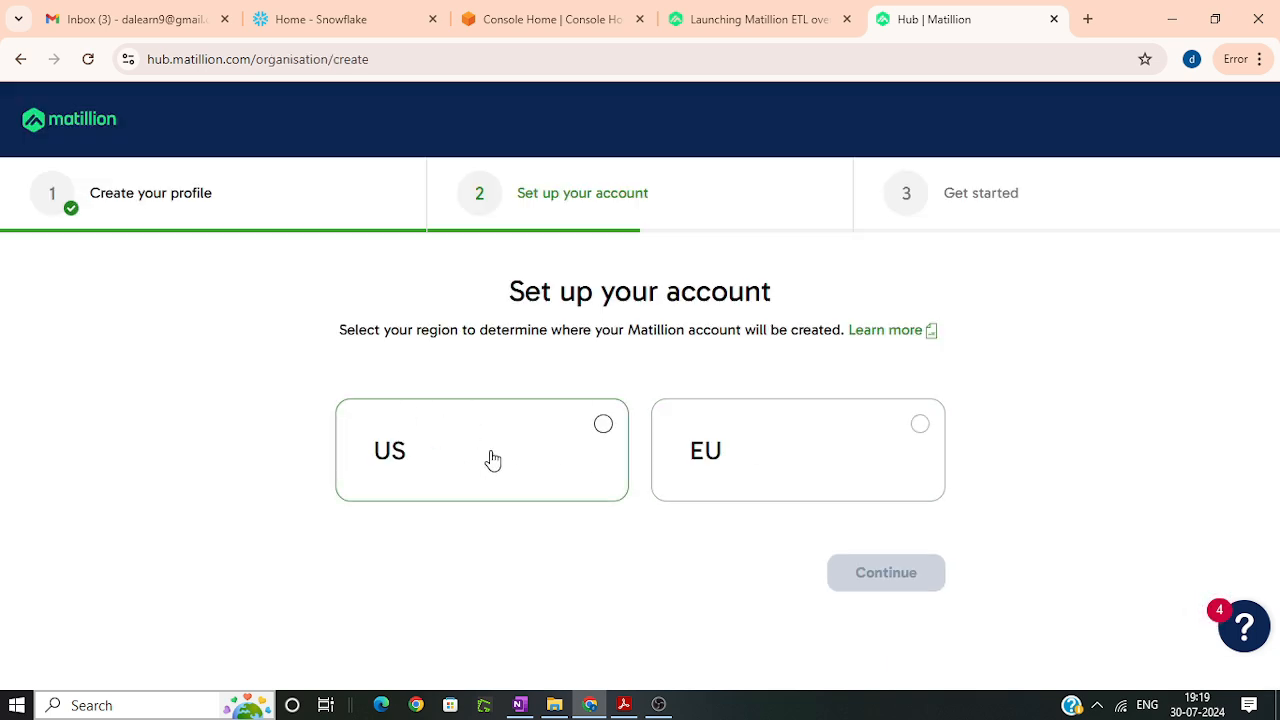
Step: Set up the Matillion account in the US region and choose to connect to Snowflake as its data platform
{"action": "left_click", "coordinate": [493, 459]}
{"action": "left_click", "coordinate": [885, 585]}
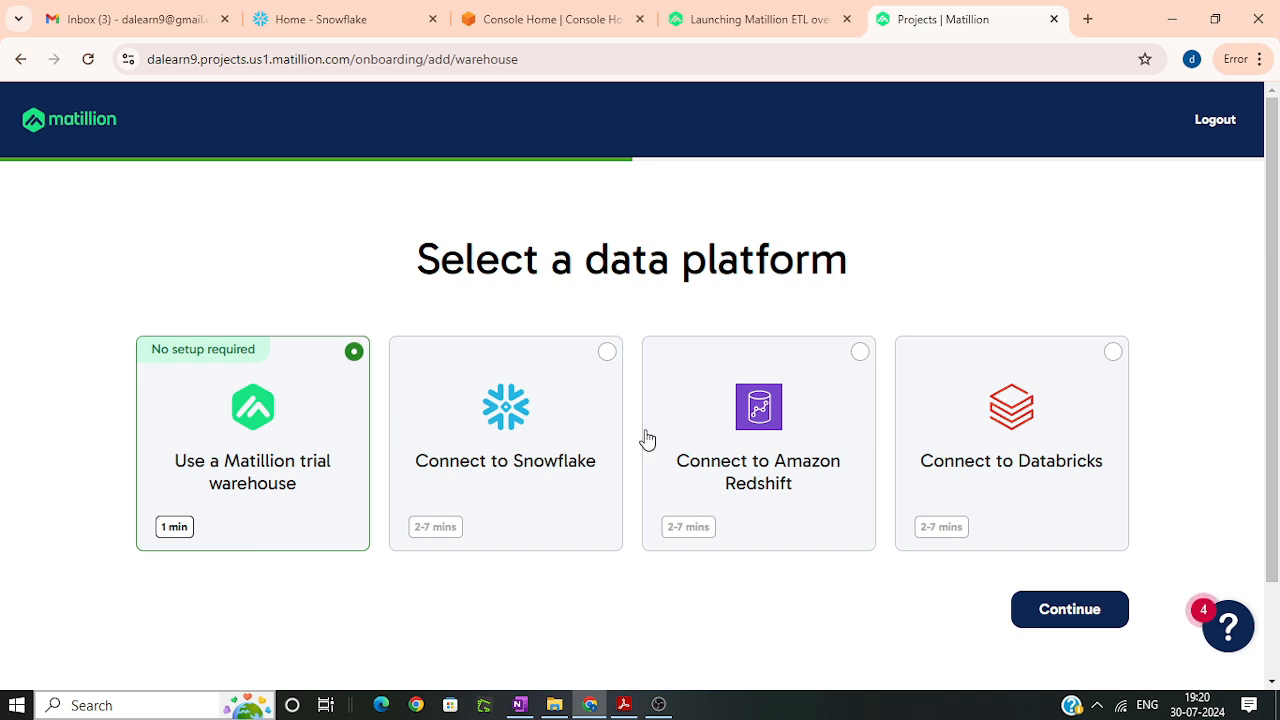
{"action": "left_click", "coordinate": [510, 460]}
{"action": "left_click", "coordinate": [1062, 610]}
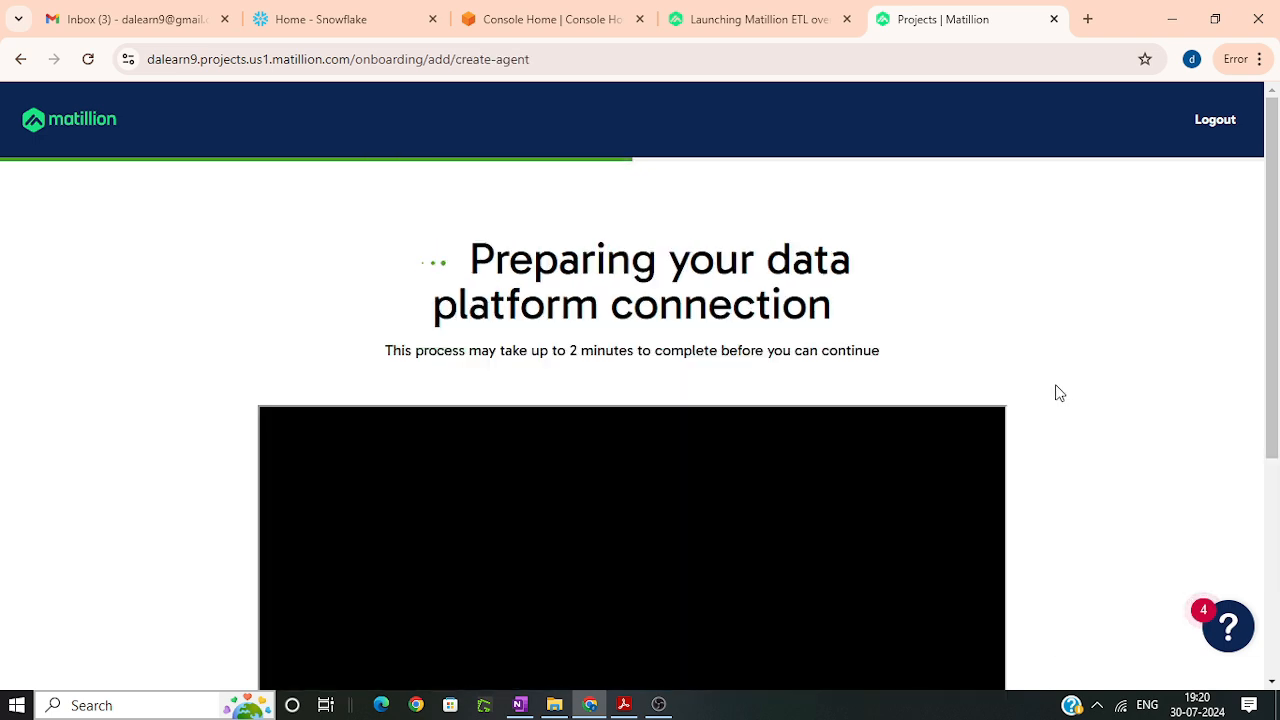
{"action": "scroll", "coordinate": [1056, 392], "scroll_direction": "down", "scroll_amount": 2}
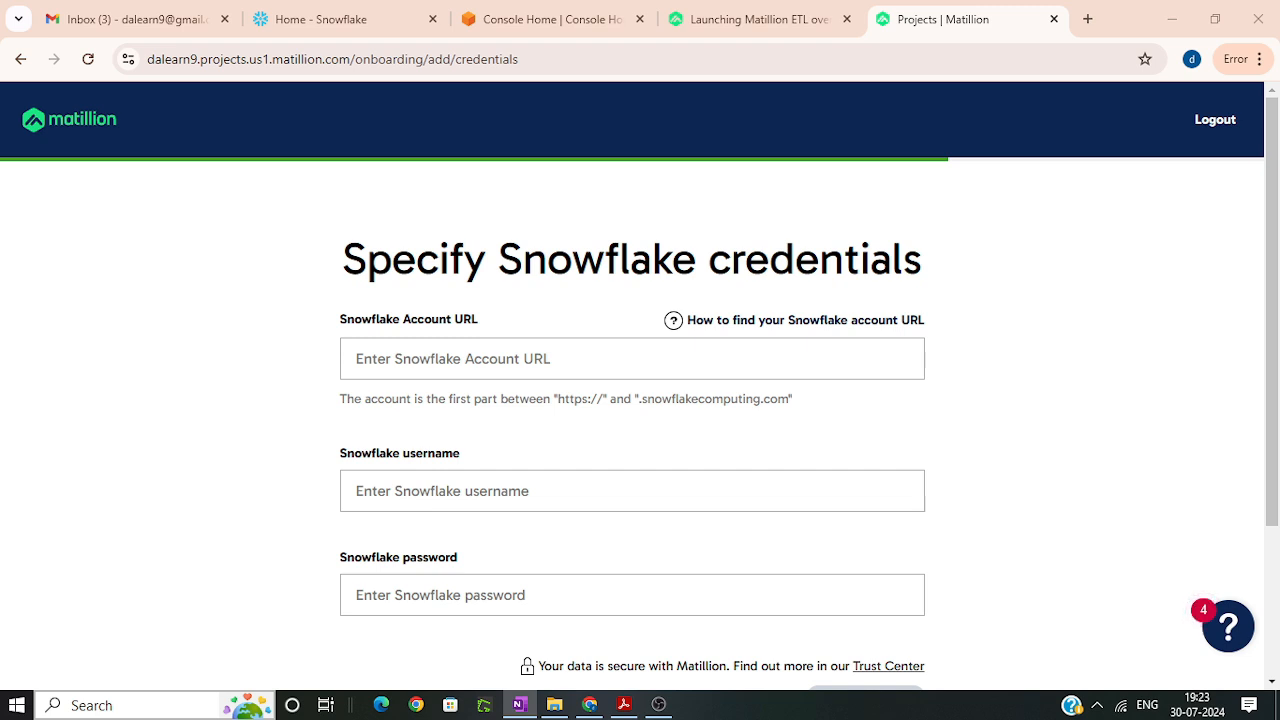
Step: Enter the Snowflake account identifier, username and password, and submit the credentials
{"action": "left_click", "coordinate": [402, 354]}
{"action": "type", "text": "izbeyzf-ea63799"}
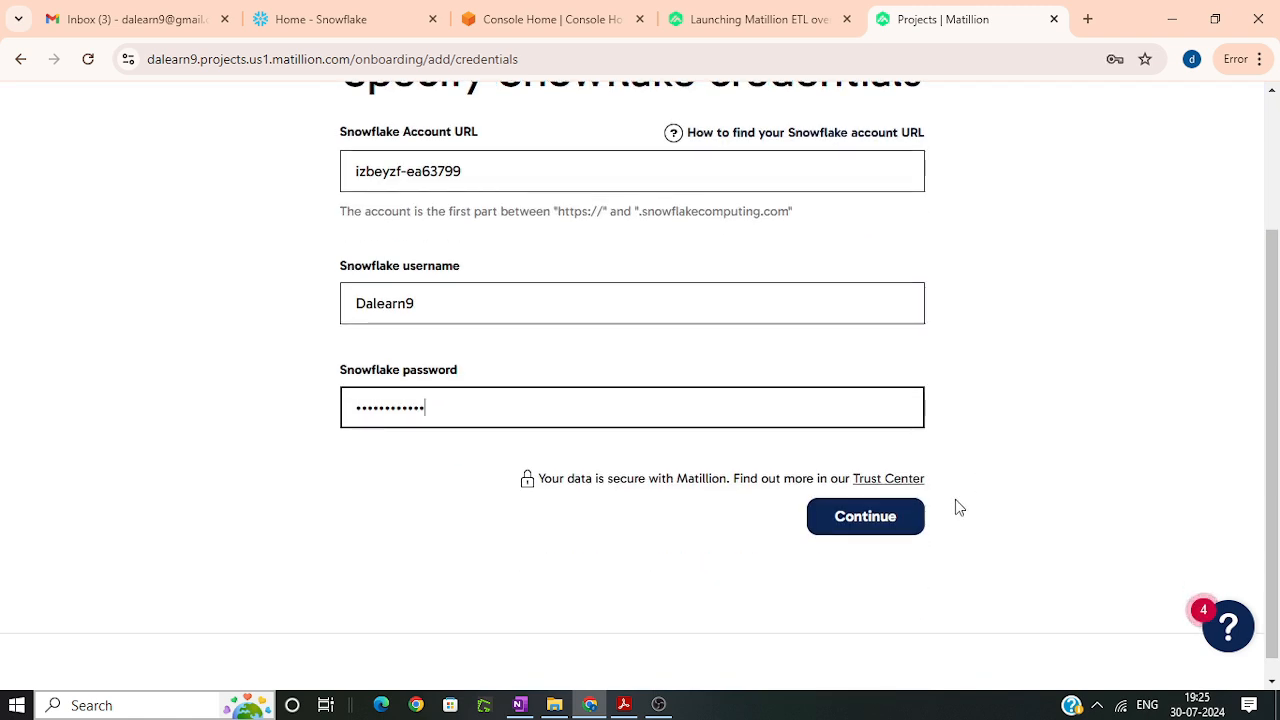
{"action": "left_click", "coordinate": [843, 533]}
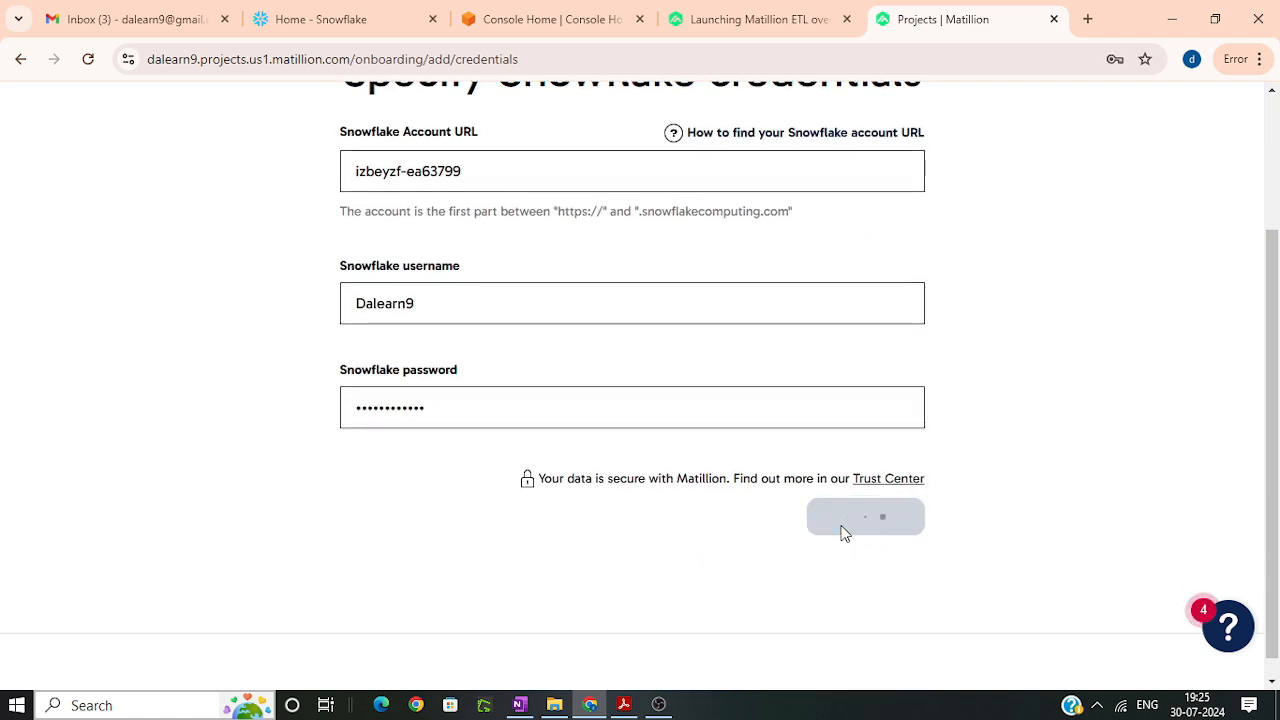
Step: Set the default role to ORGADMIN and the default warehouse to SYSTEM$STREAMLIT_NOTEBOOK_WH
{"action": "left_click", "coordinate": [424, 396]}
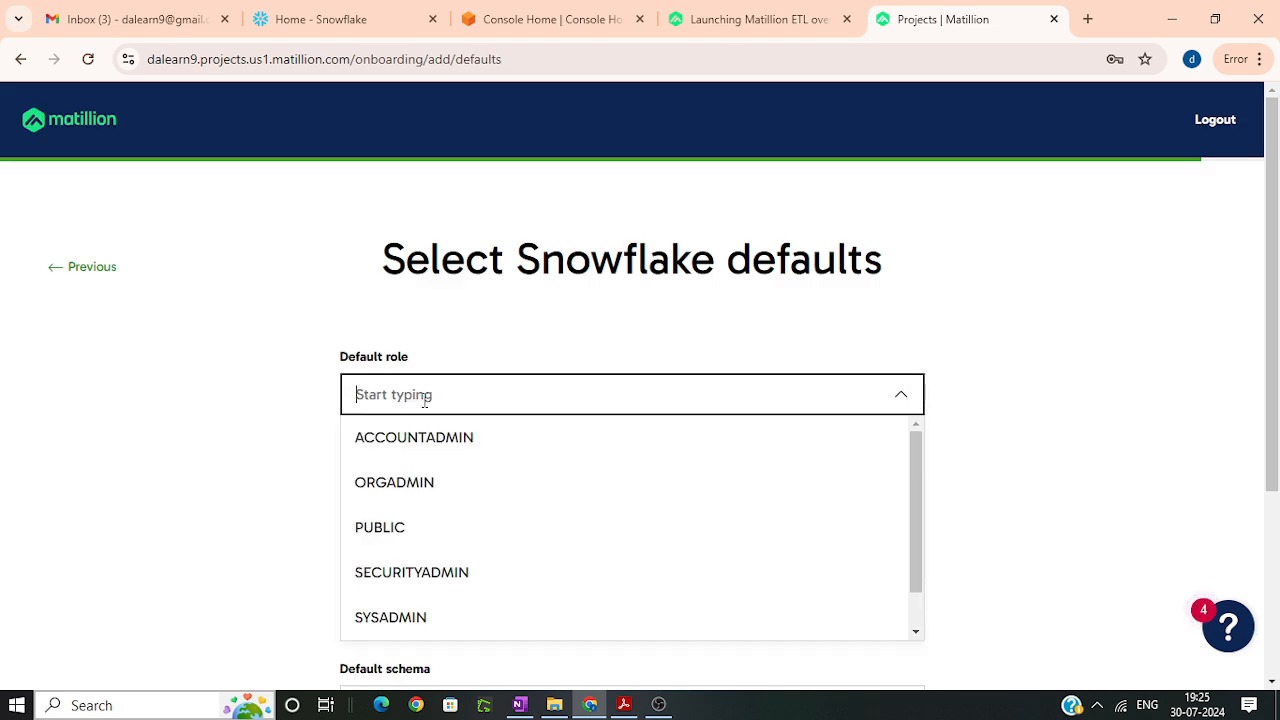
{"action": "scroll", "coordinate": [186, 443], "scroll_direction": "down", "scroll_amount": 2}
{"action": "left_click", "coordinate": [538, 292]}
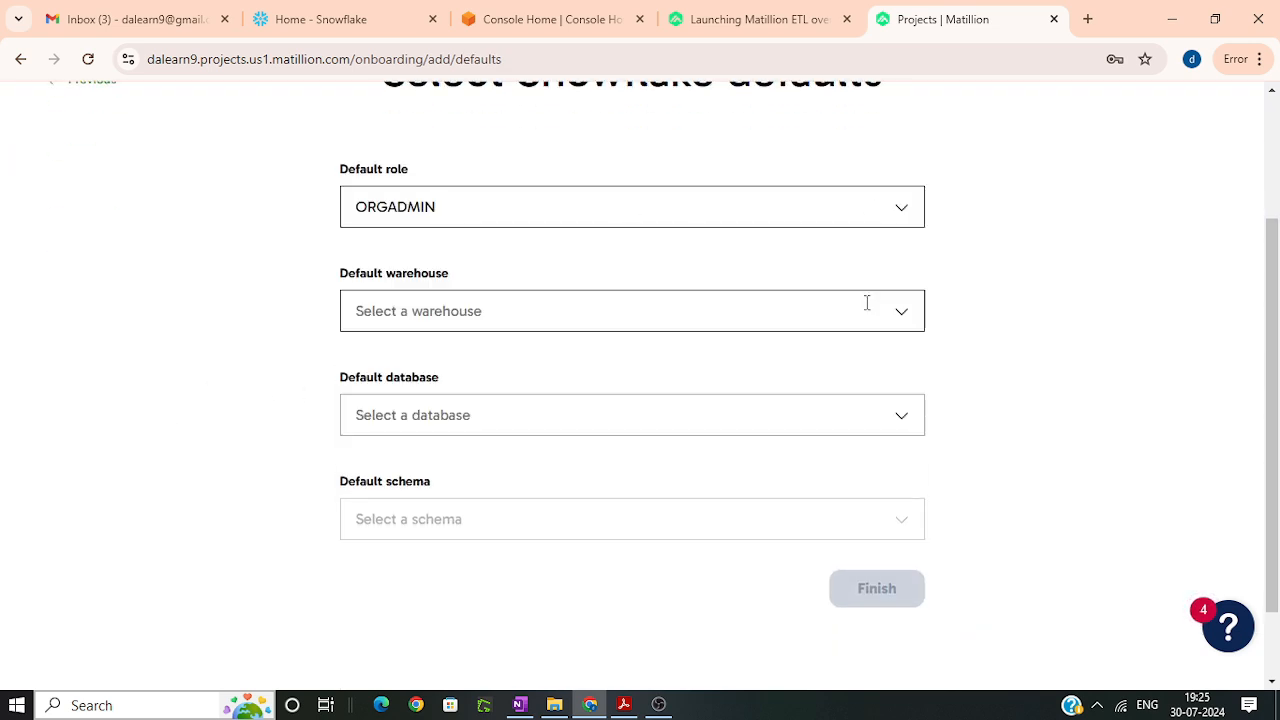
{"action": "left_click", "coordinate": [901, 315]}
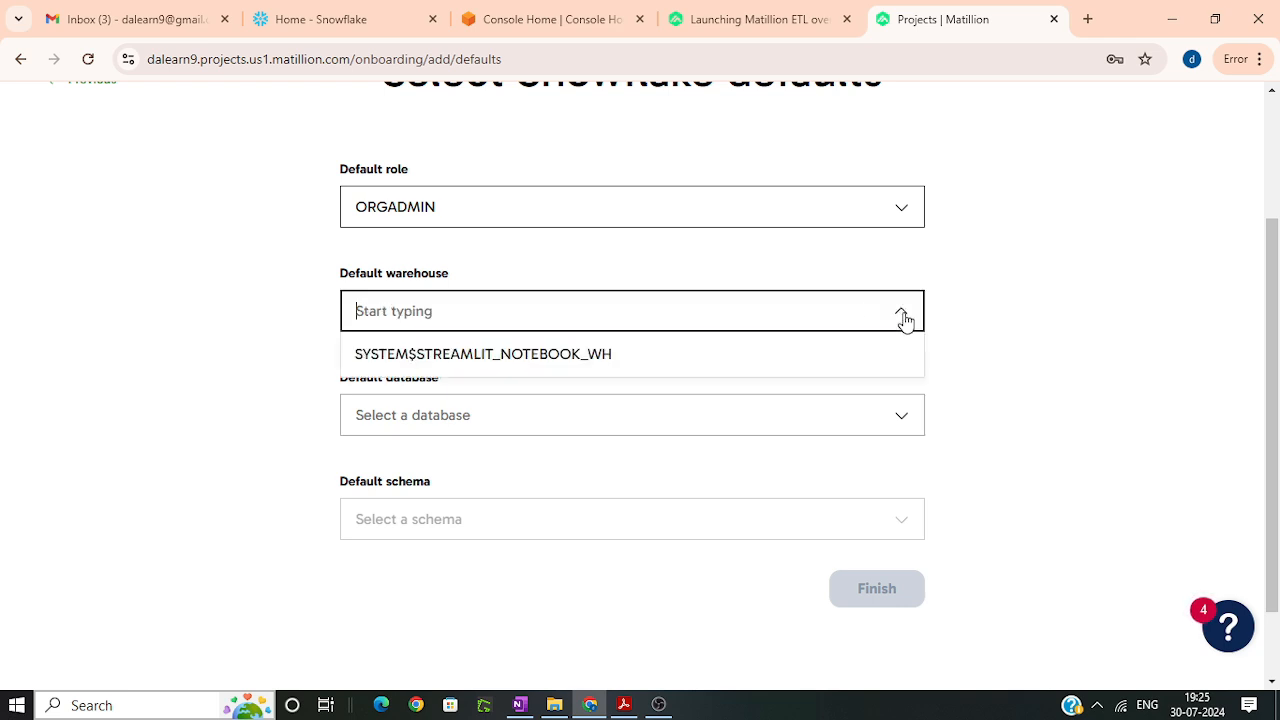
{"action": "left_click", "coordinate": [577, 372]}
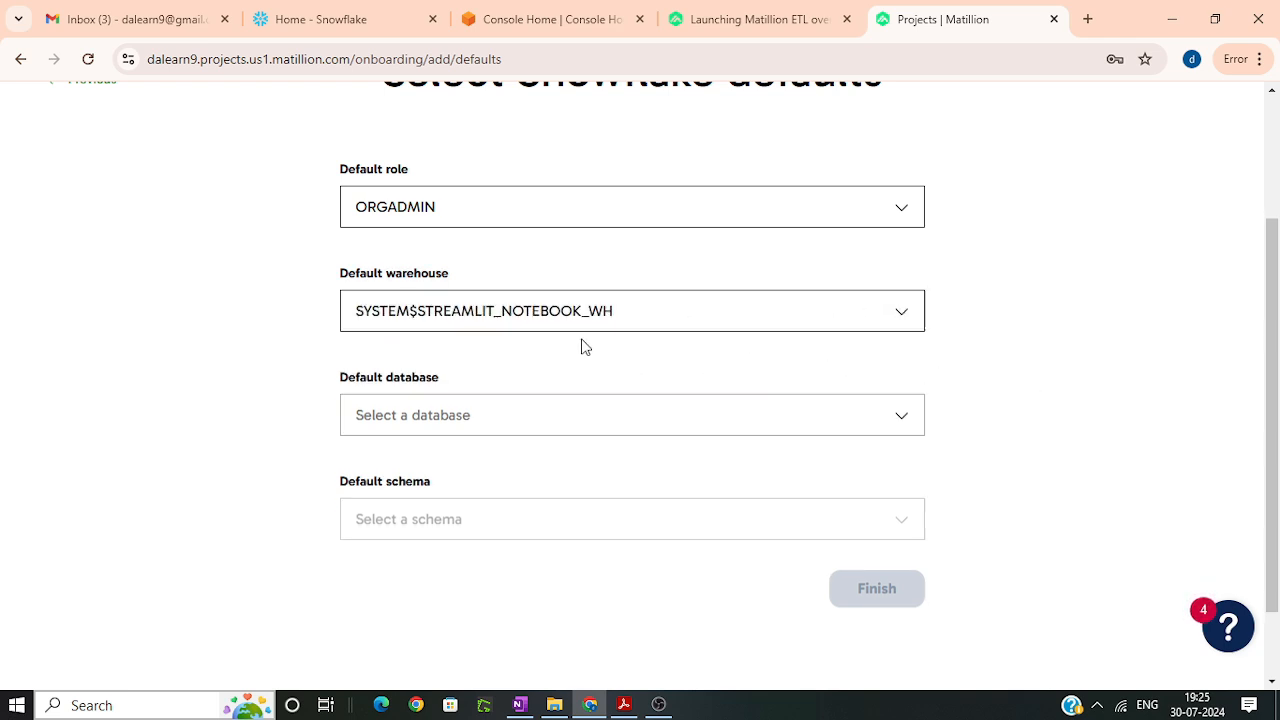
Step: Set the default database to SNOWFLAKE, pick a default schema, and finish the Snowflake connection setup
{"action": "left_click", "coordinate": [398, 420]}
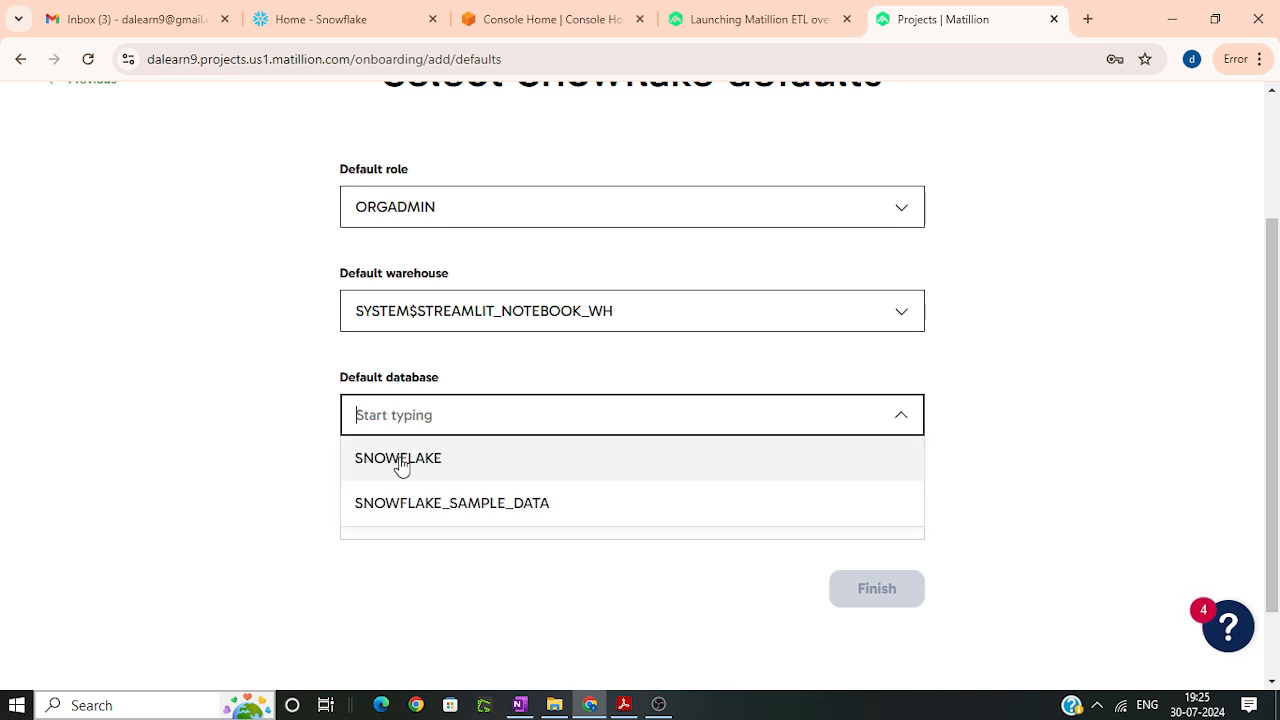
{"action": "left_click", "coordinate": [402, 463]}
{"action": "left_click", "coordinate": [436, 524]}
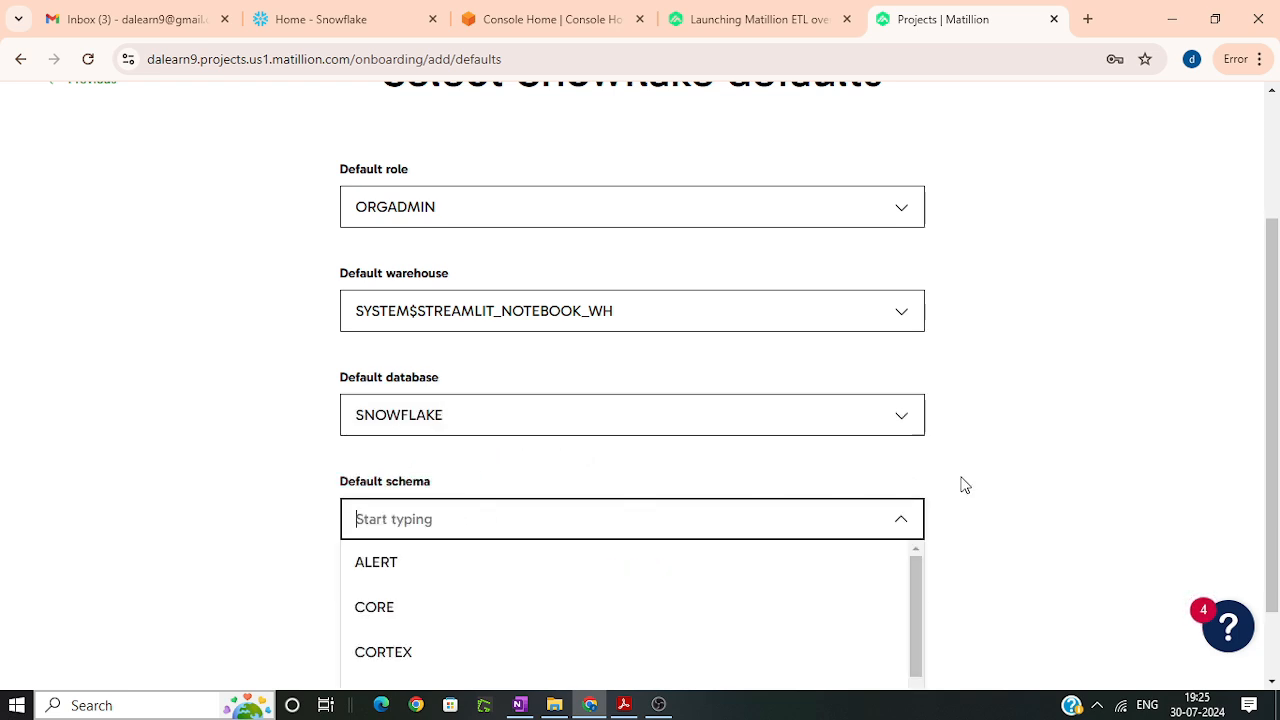
{"action": "key", "text": "Return"}
{"action": "left_click", "coordinate": [848, 500]}
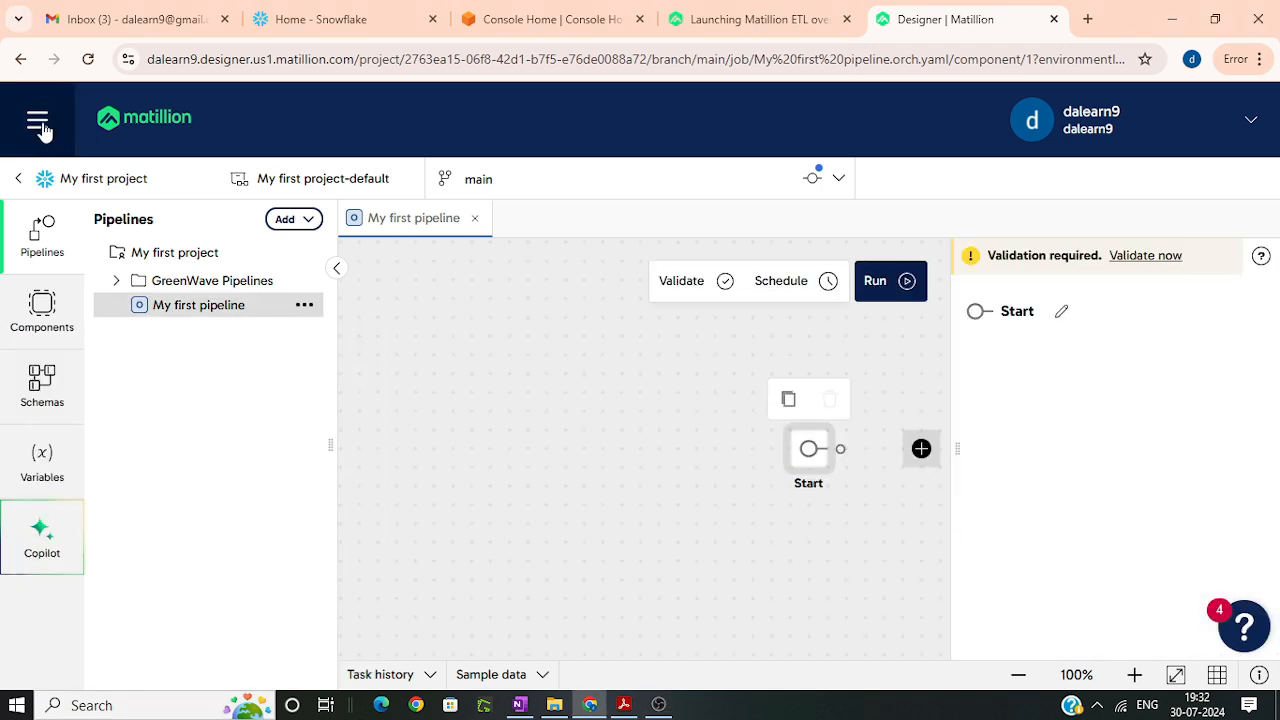
Step: Switch from the Designer to the Matillion Hub home page
{"action": "left_click", "coordinate": [37, 120]}
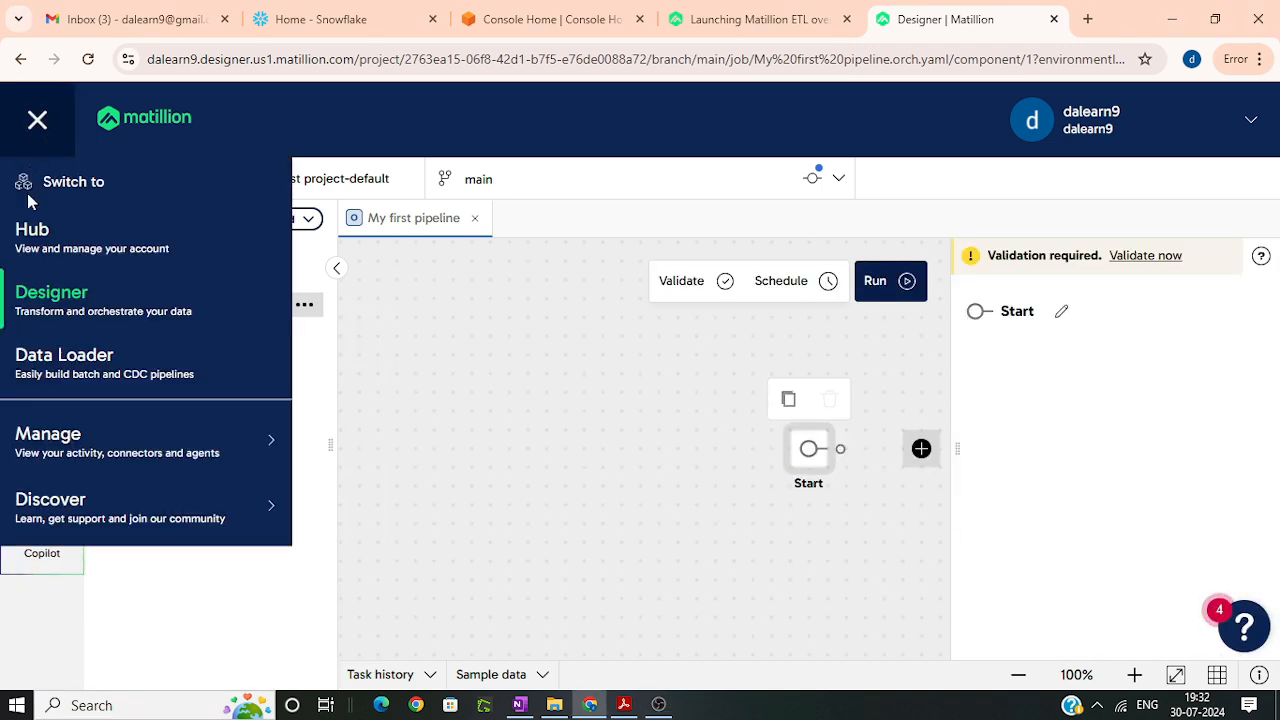
{"action": "left_click", "coordinate": [40, 250]}
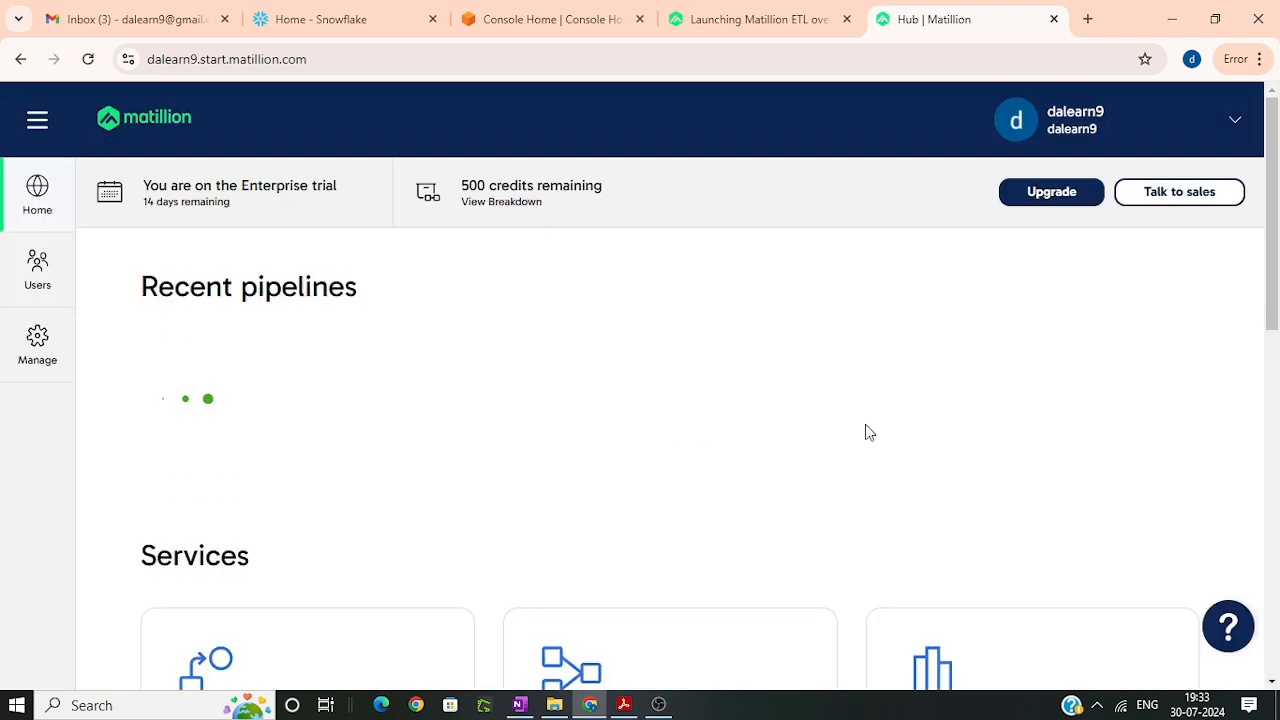
Step: Start adding a Matillion ETL instance from the Hub home page, with AWS as cloud provider and Snowflake as data platform
{"action": "scroll", "coordinate": [707, 457], "scroll_direction": "down", "scroll_amount": 2}
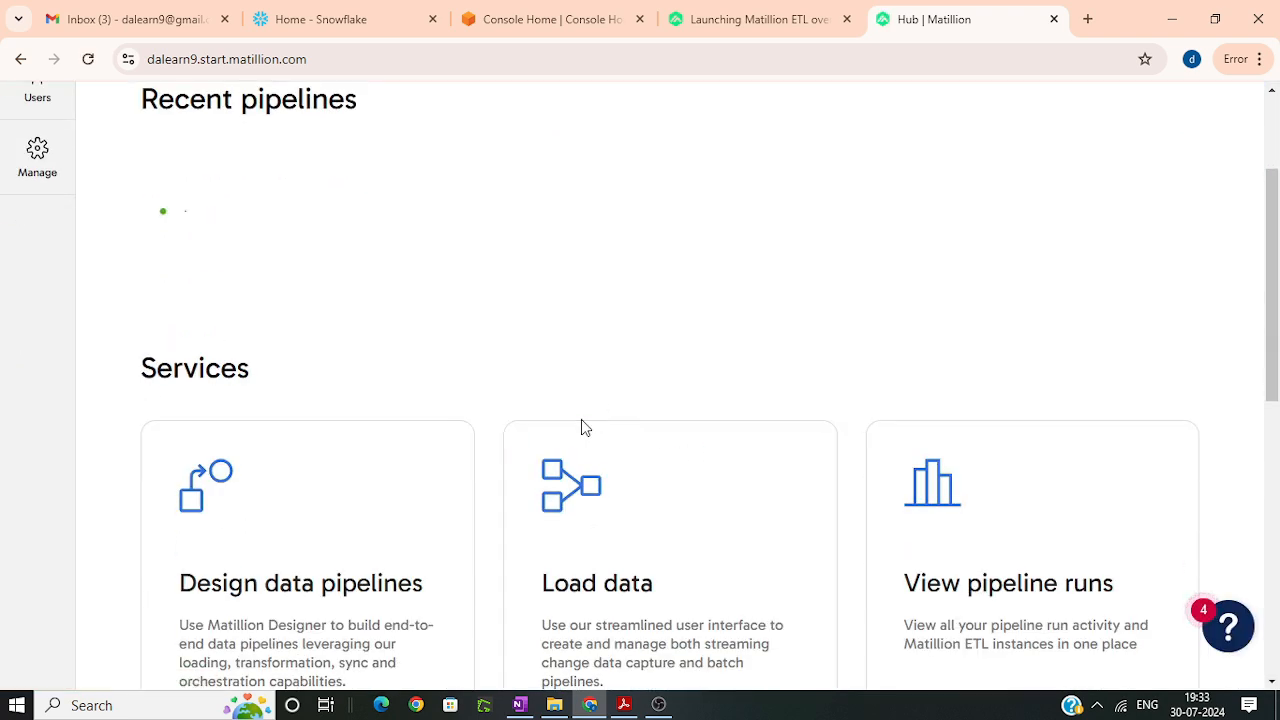
{"action": "scroll", "coordinate": [585, 427], "scroll_direction": "down", "scroll_amount": 4}
{"action": "scroll", "coordinate": [600, 428], "scroll_direction": "up", "scroll_amount": 2}
{"action": "scroll", "coordinate": [630, 430], "scroll_direction": "down", "scroll_amount": 4}
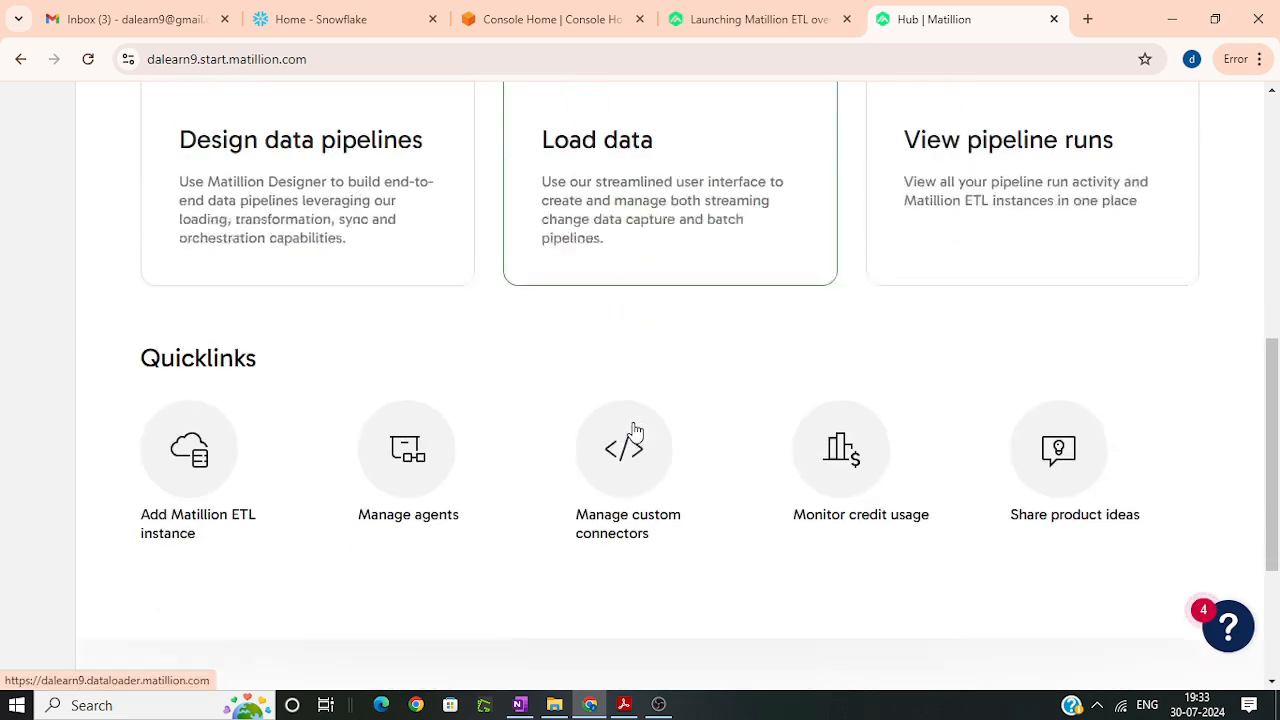
{"action": "left_click", "coordinate": [218, 365]}
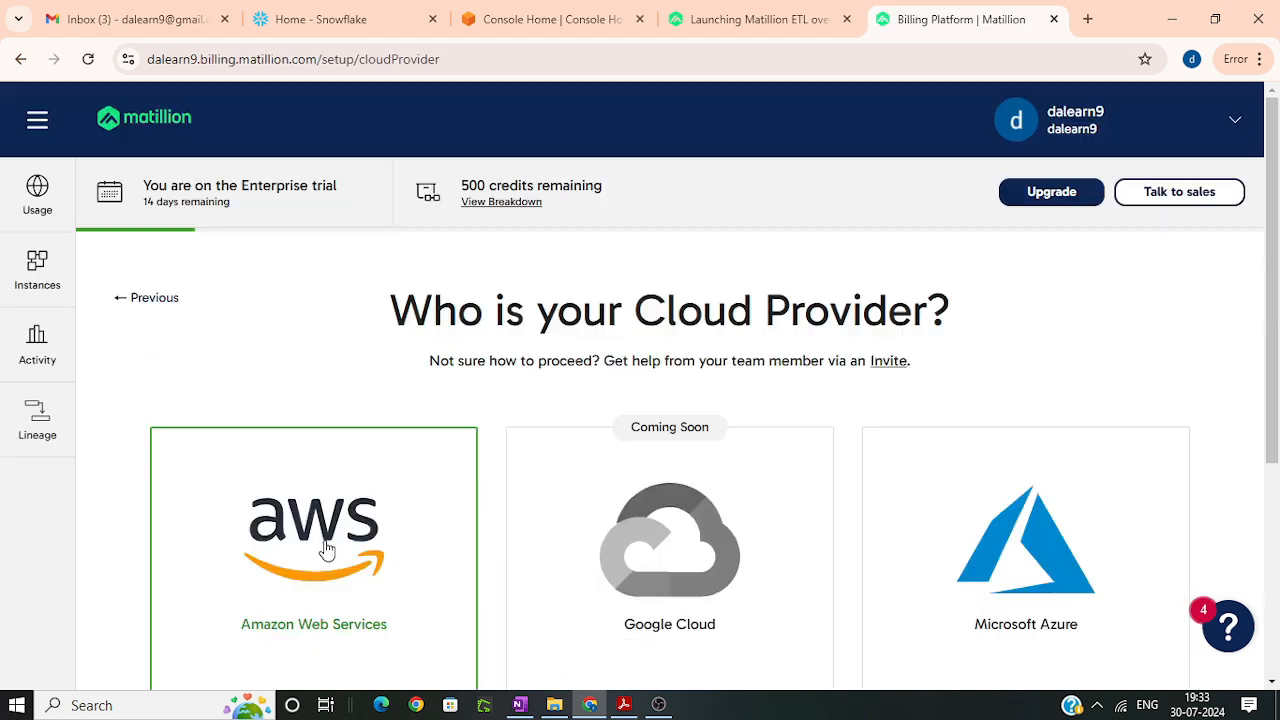
{"action": "left_click", "coordinate": [323, 543]}
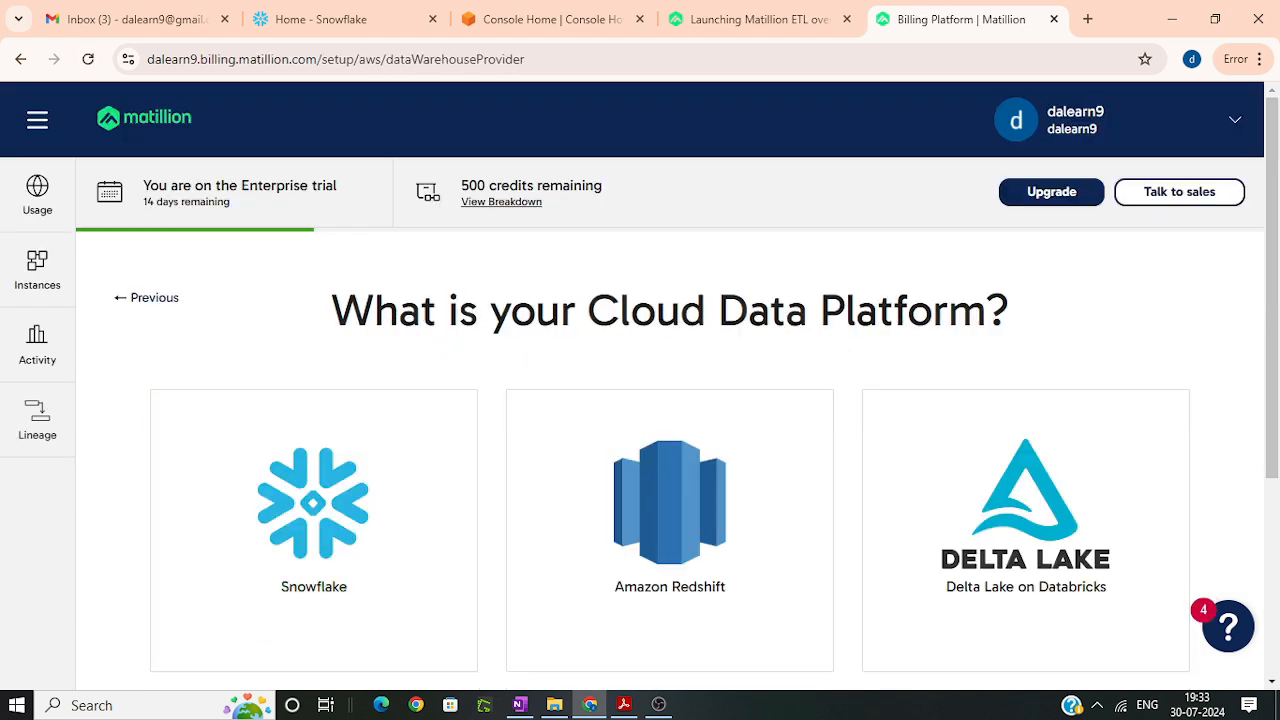
{"action": "left_click", "coordinate": [325, 518]}
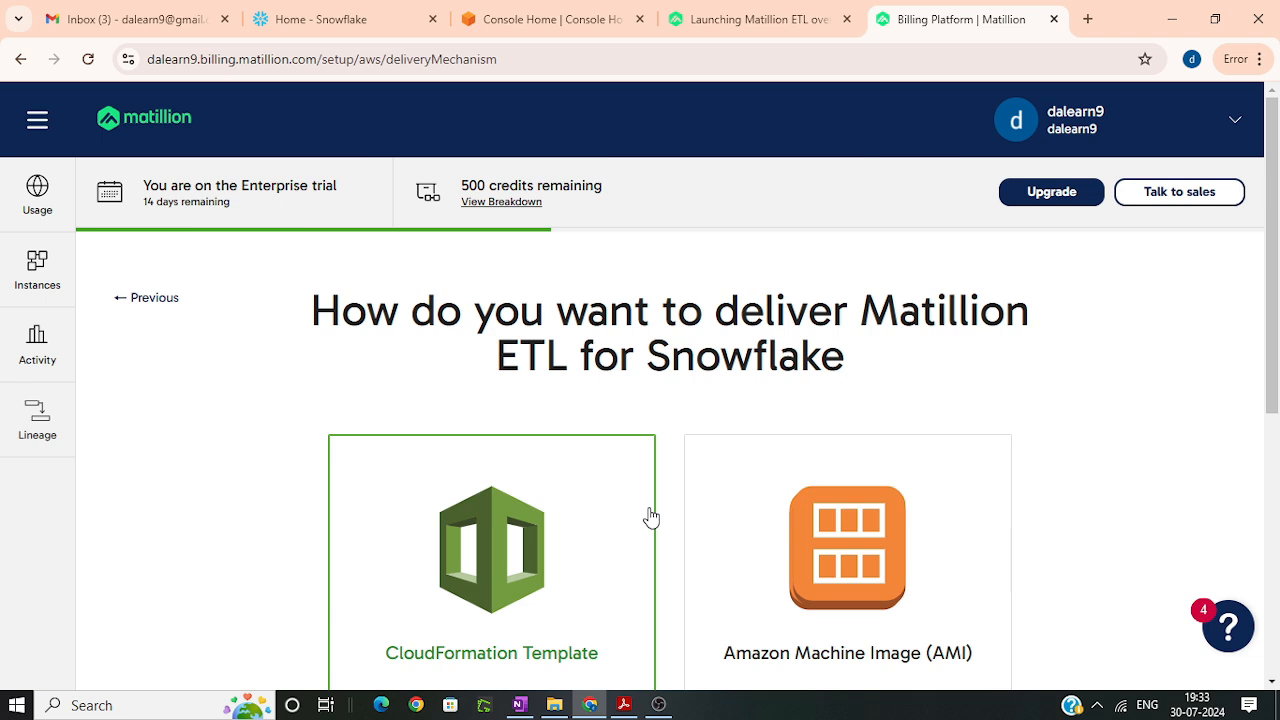
Step: Choose CloudFormation Template as the delivery method and US West N. California as the region for Matillion
{"action": "scroll", "coordinate": [651, 517], "scroll_direction": "down", "scroll_amount": 2}
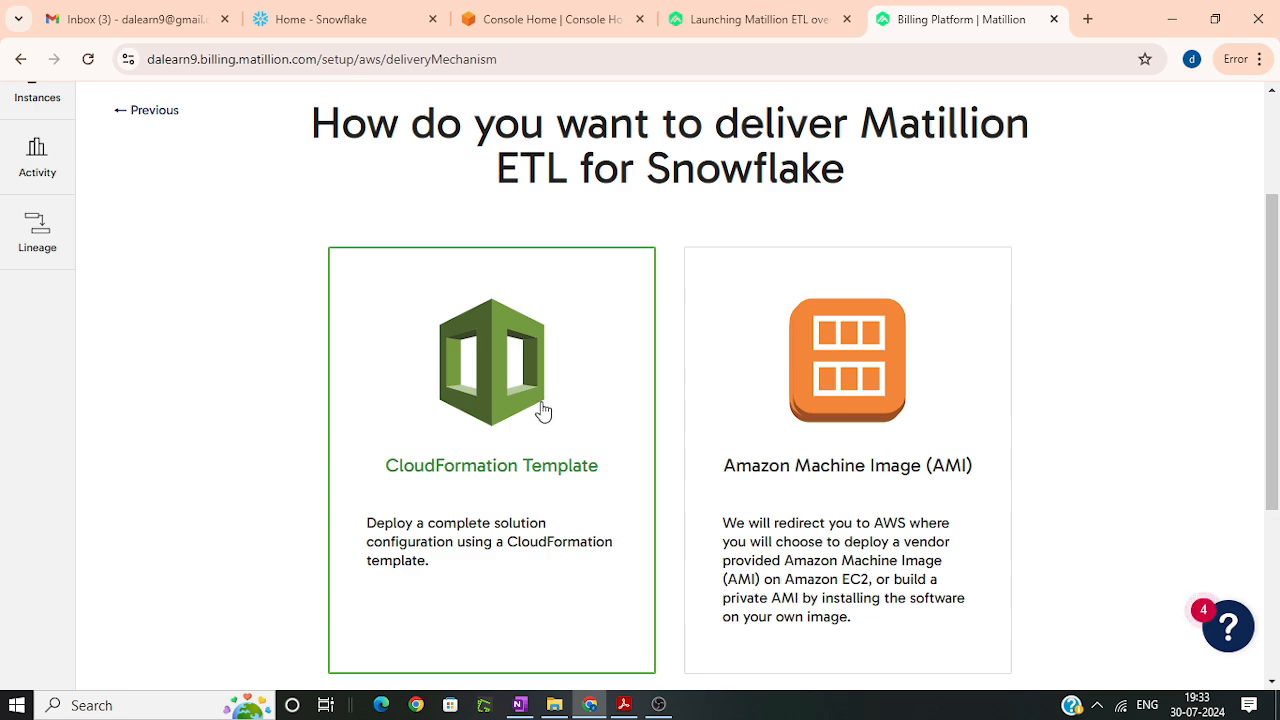
{"action": "left_click", "coordinate": [752, 19]}
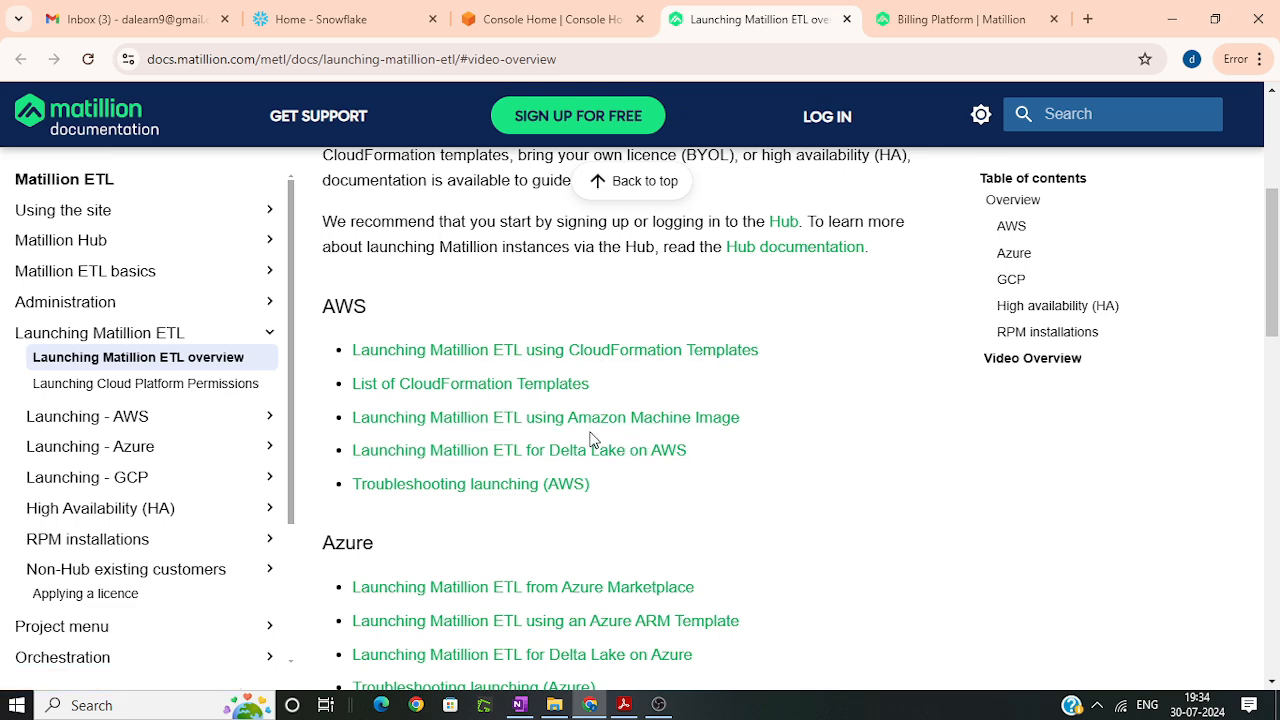
{"action": "left_click", "coordinate": [960, 19]}
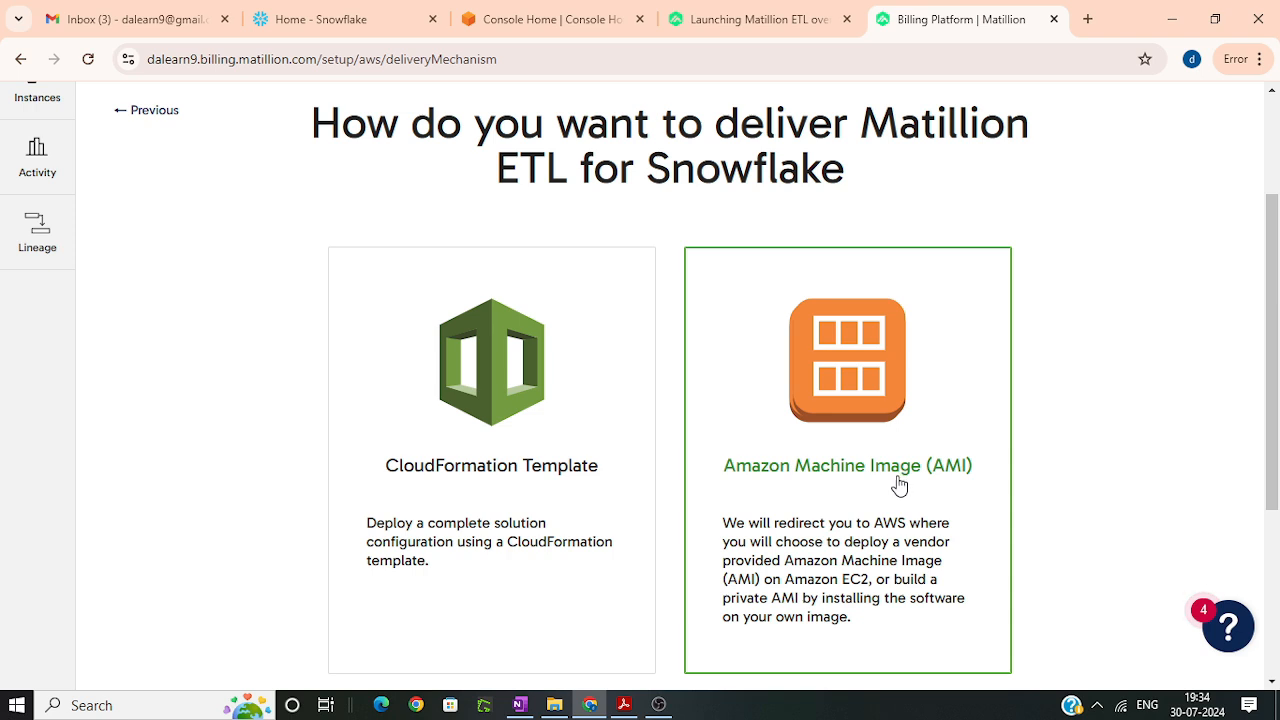
{"action": "left_click", "coordinate": [560, 477]}
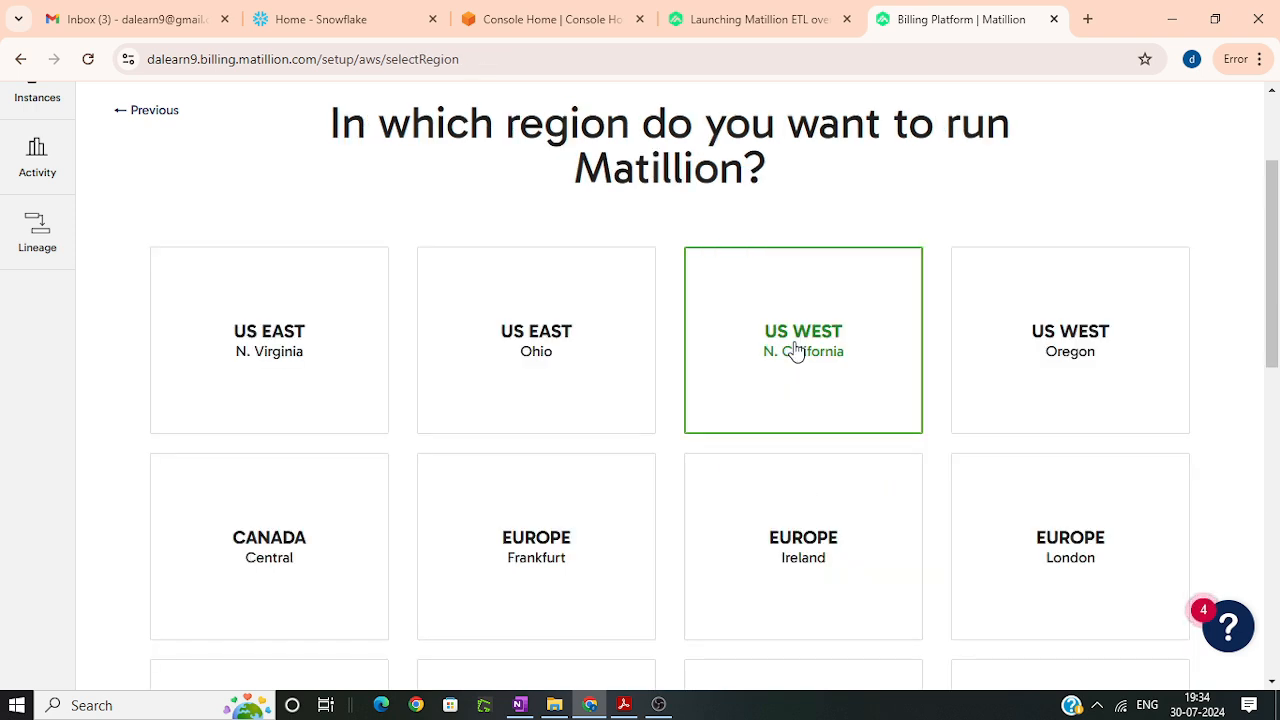
{"action": "left_click", "coordinate": [796, 350]}
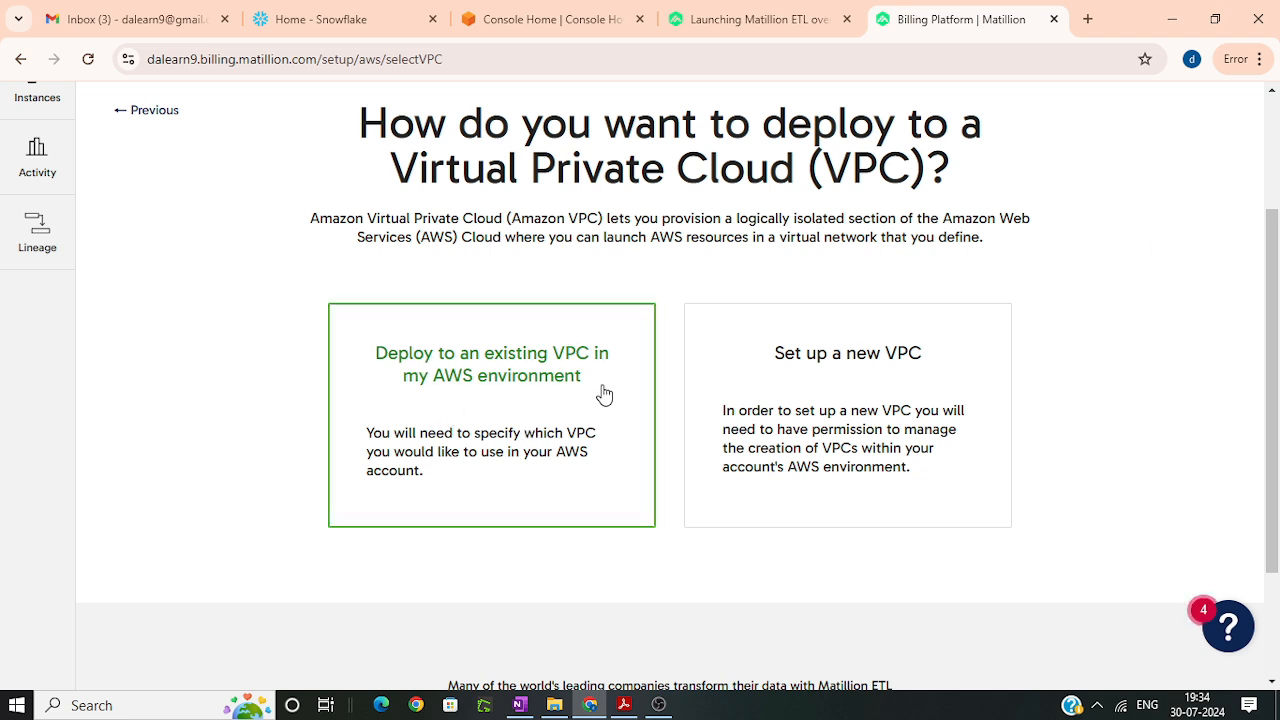
Step: Choose a new VPC with the Single Node CloudFormation template, and continue the setup in AWS
{"action": "left_click", "coordinate": [830, 440]}
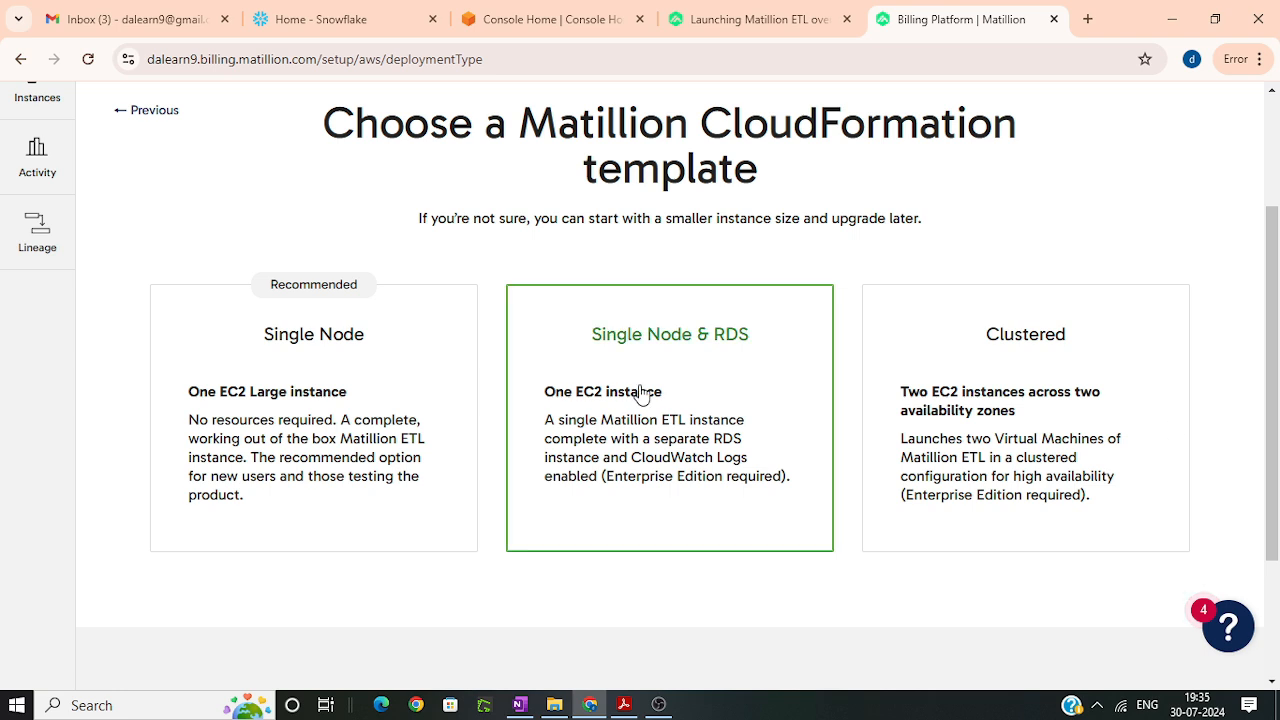
{"action": "left_click", "coordinate": [367, 381]}
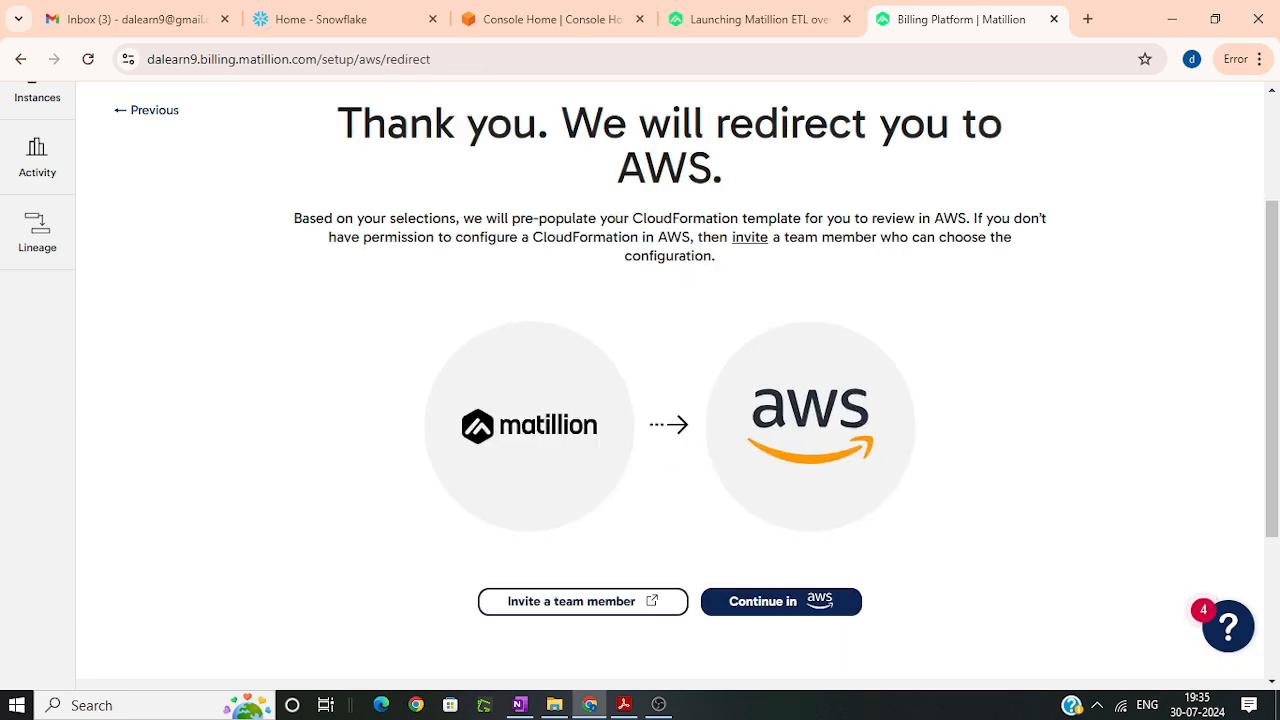
{"action": "left_click", "coordinate": [822, 608]}
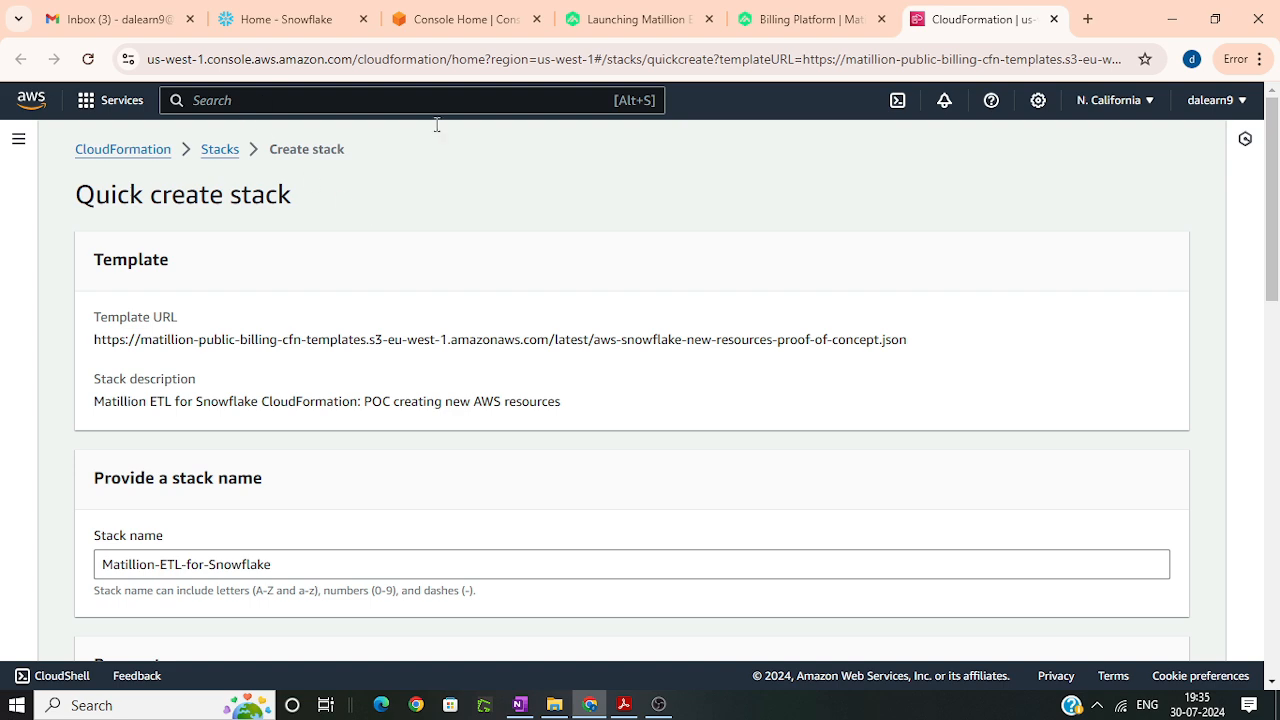
Step: Check which key pairs are available for the Keypair Name parameter of the new stack
{"action": "scroll", "coordinate": [403, 432], "scroll_direction": "down", "scroll_amount": 4}
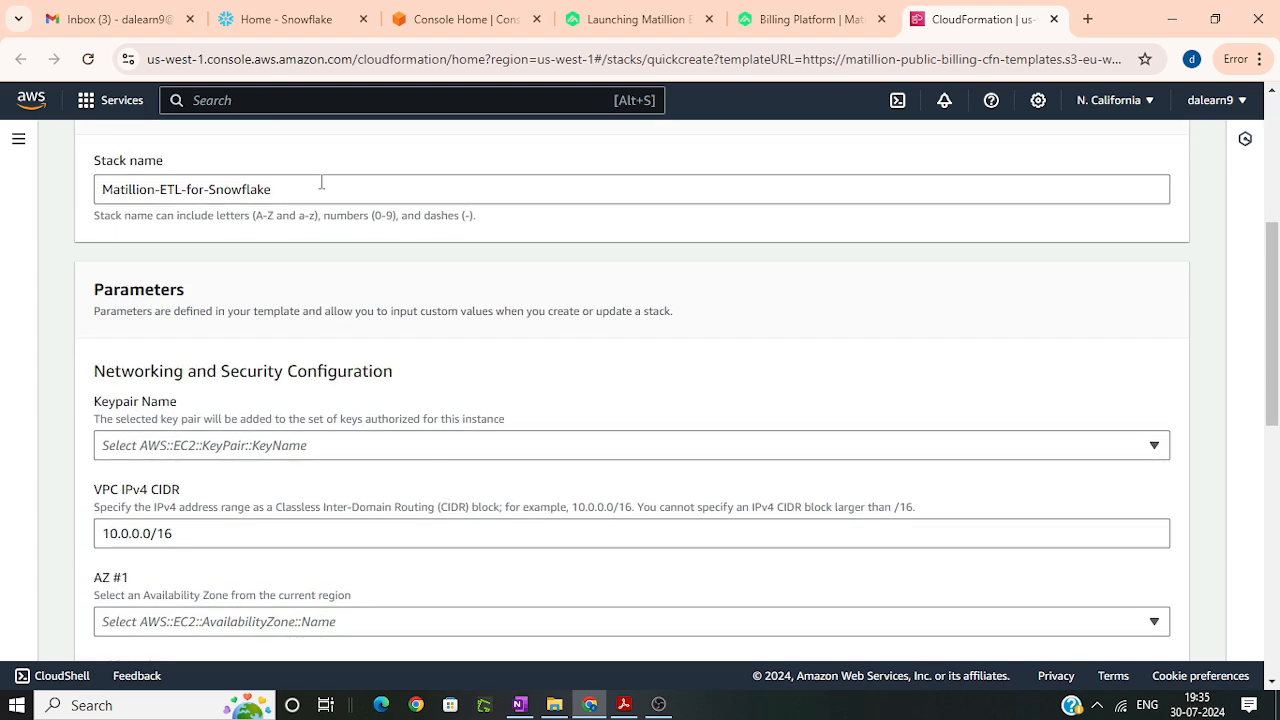
{"action": "scroll", "coordinate": [272, 370], "scroll_direction": "down", "scroll_amount": 2}
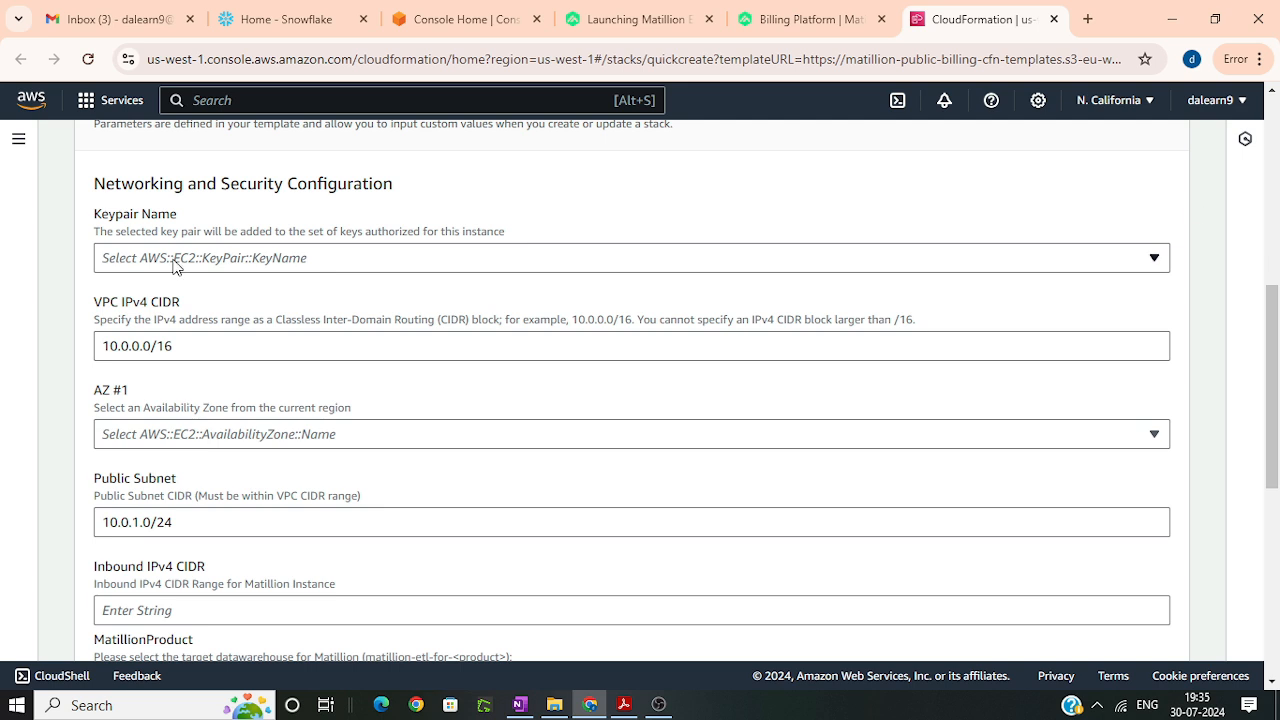
{"action": "left_click", "coordinate": [175, 262]}
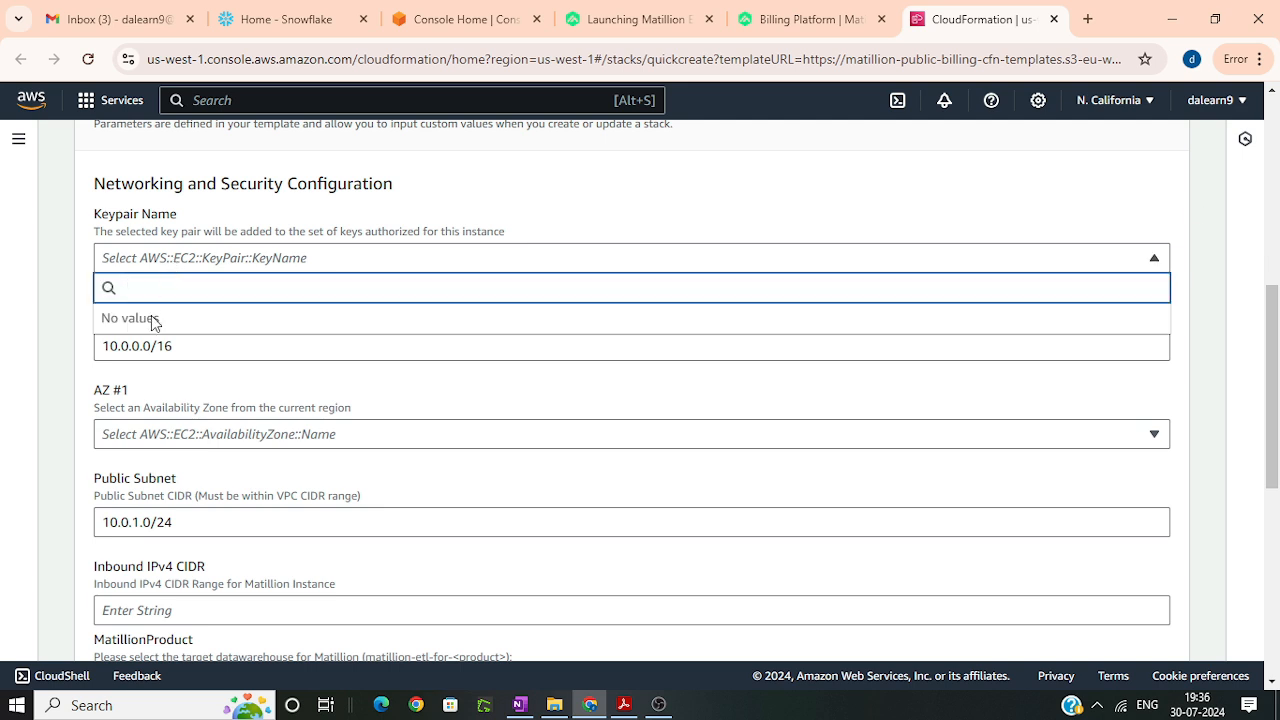
{"action": "scroll", "coordinate": [5, 342], "scroll_direction": "up", "scroll_amount": 1}
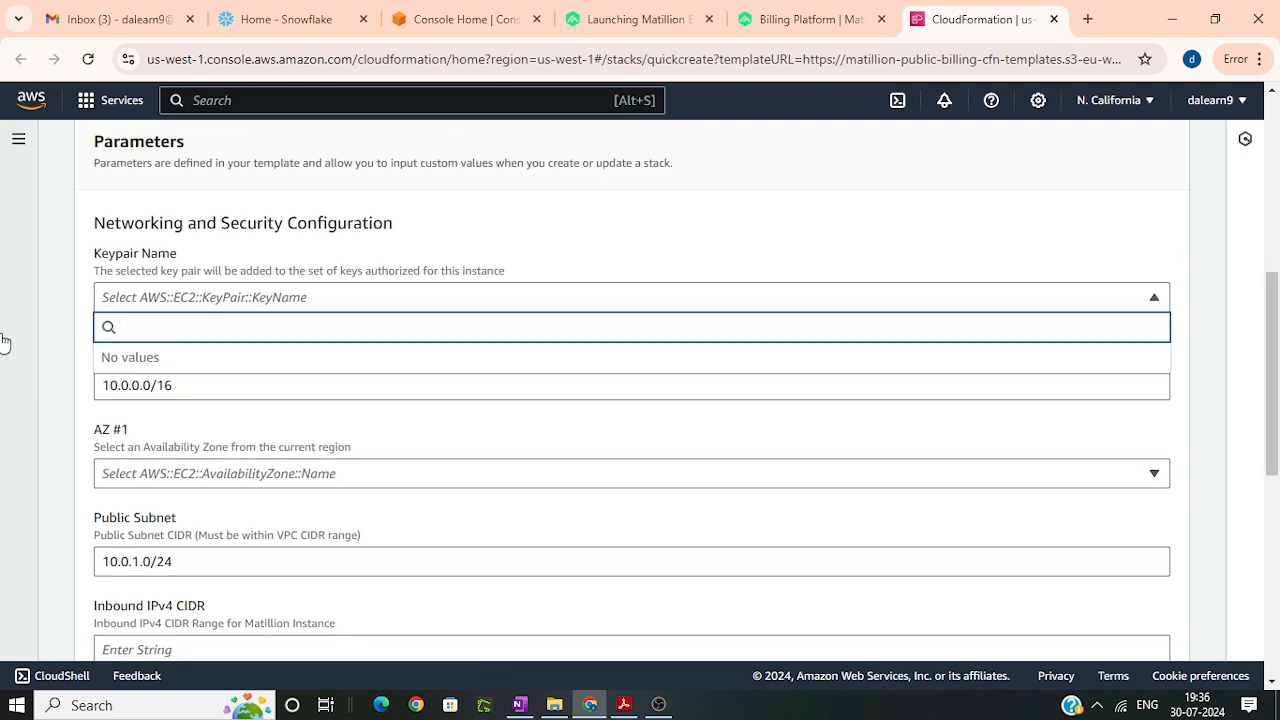
{"action": "scroll", "coordinate": [5, 342], "scroll_direction": "up", "scroll_amount": 5}
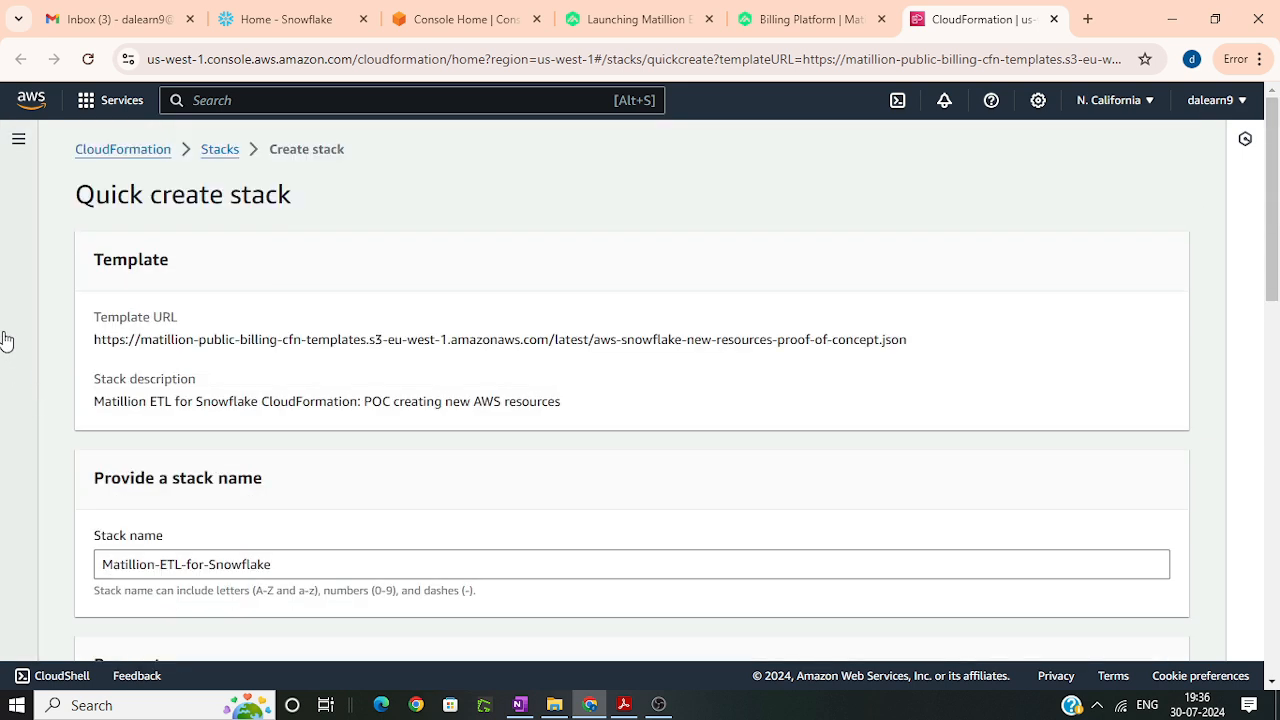
Step: Open the AWS console home in a separate browser tab, find the EC2 service, and go to its key pairs
{"action": "right_click", "coordinate": [30, 105]}
{"action": "left_click", "coordinate": [130, 118]}
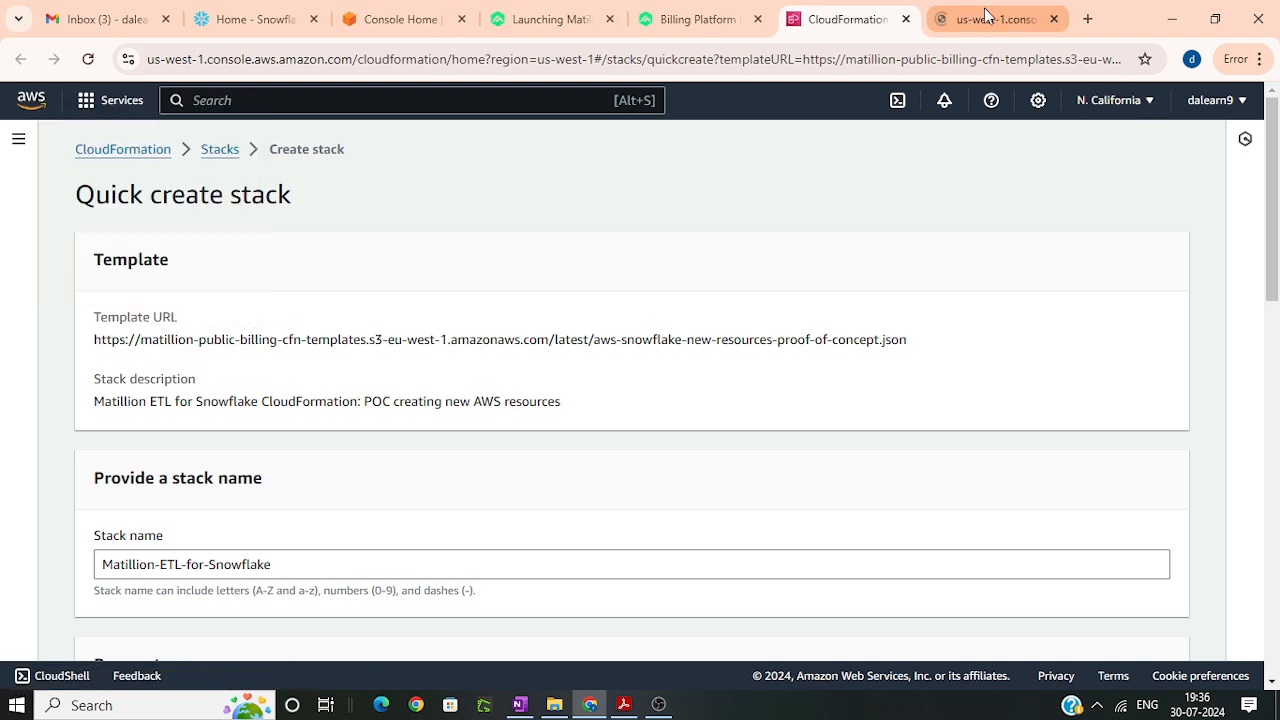
{"action": "left_click", "coordinate": [986, 18]}
{"action": "left_click", "coordinate": [298, 93]}
{"action": "type", "text": "EC2"}
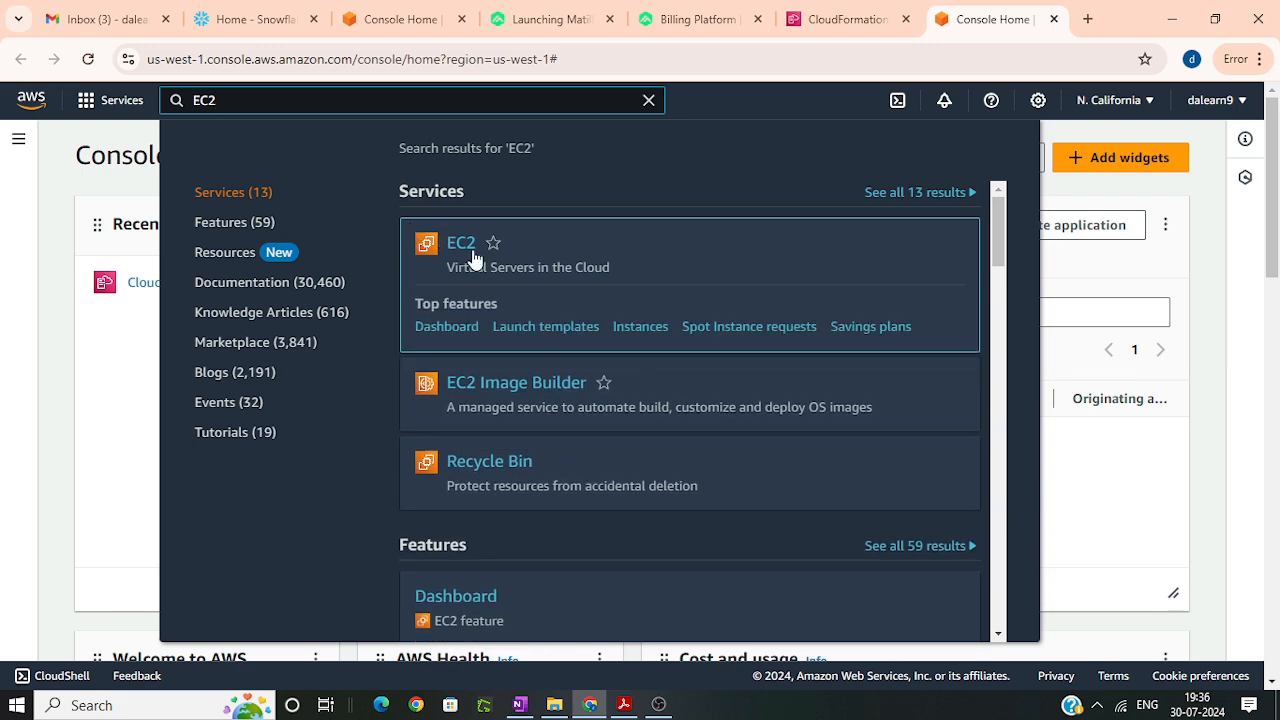
{"action": "left_click", "coordinate": [471, 246]}
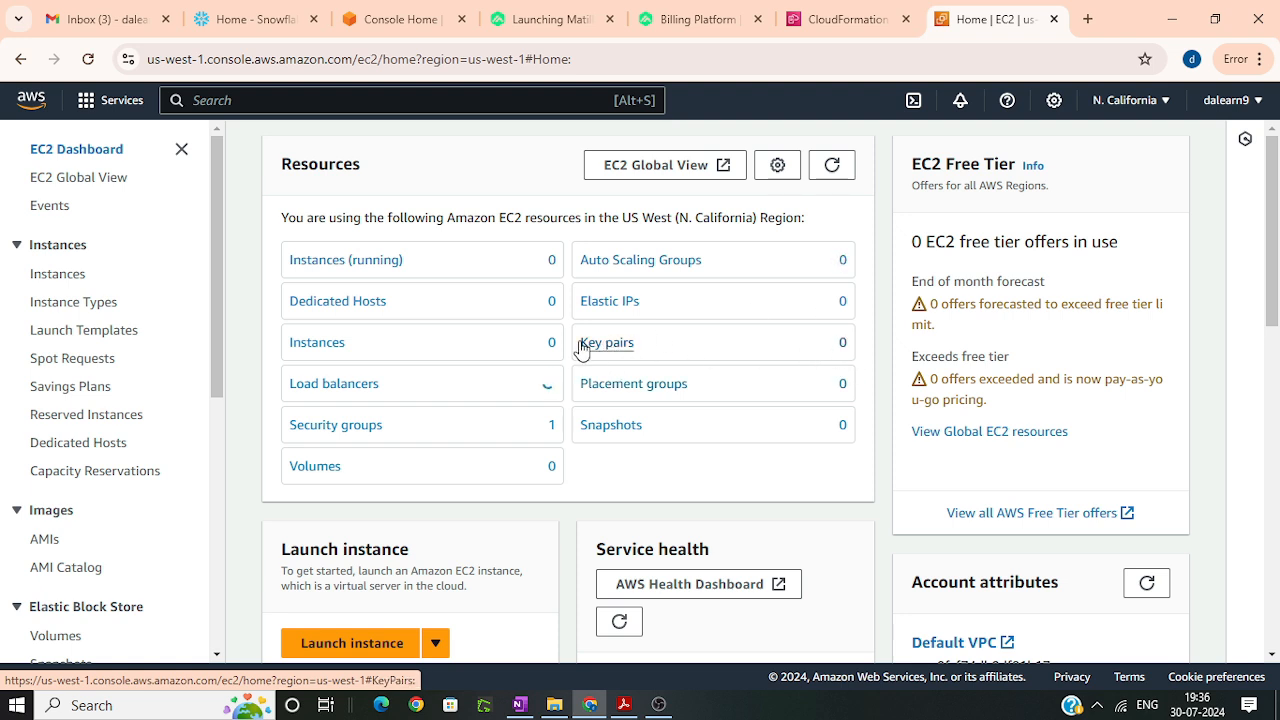
{"action": "left_click", "coordinate": [593, 348]}
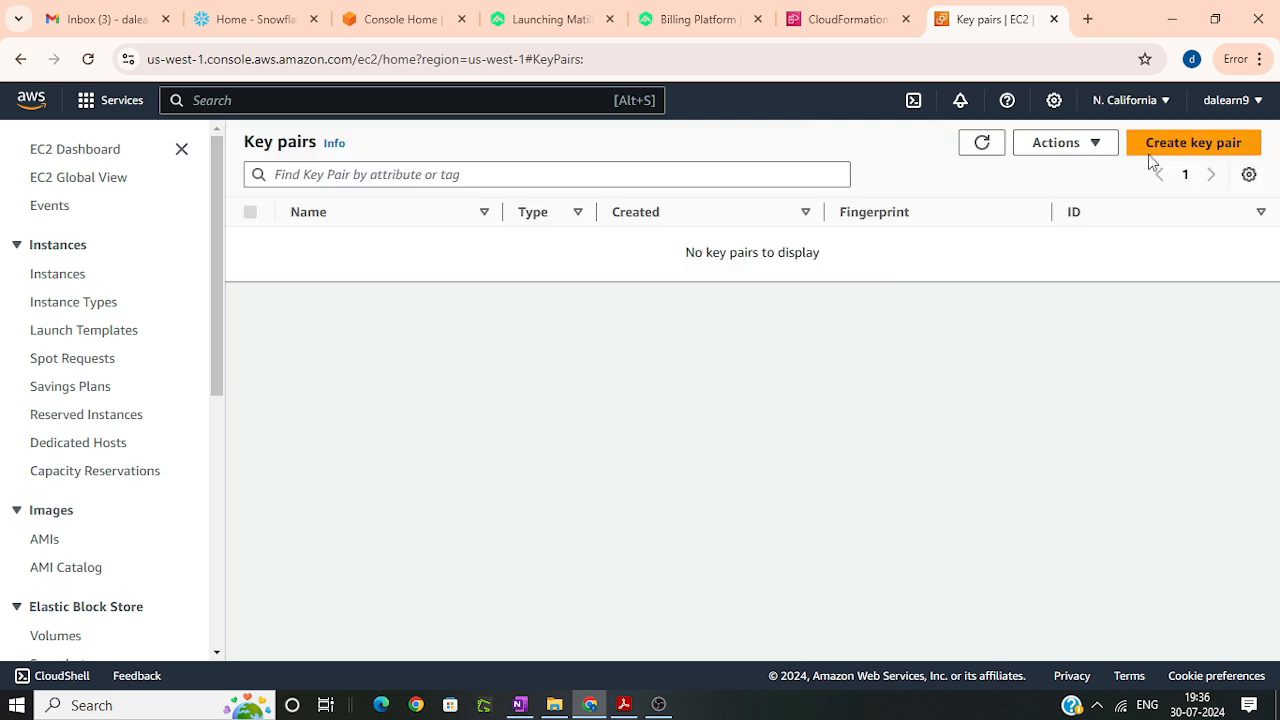
Step: Create an RSA key pair named Matillion_keypair with the .ppk private key file format
{"action": "left_click", "coordinate": [1172, 145]}
{"action": "left_click", "coordinate": [148, 380]}
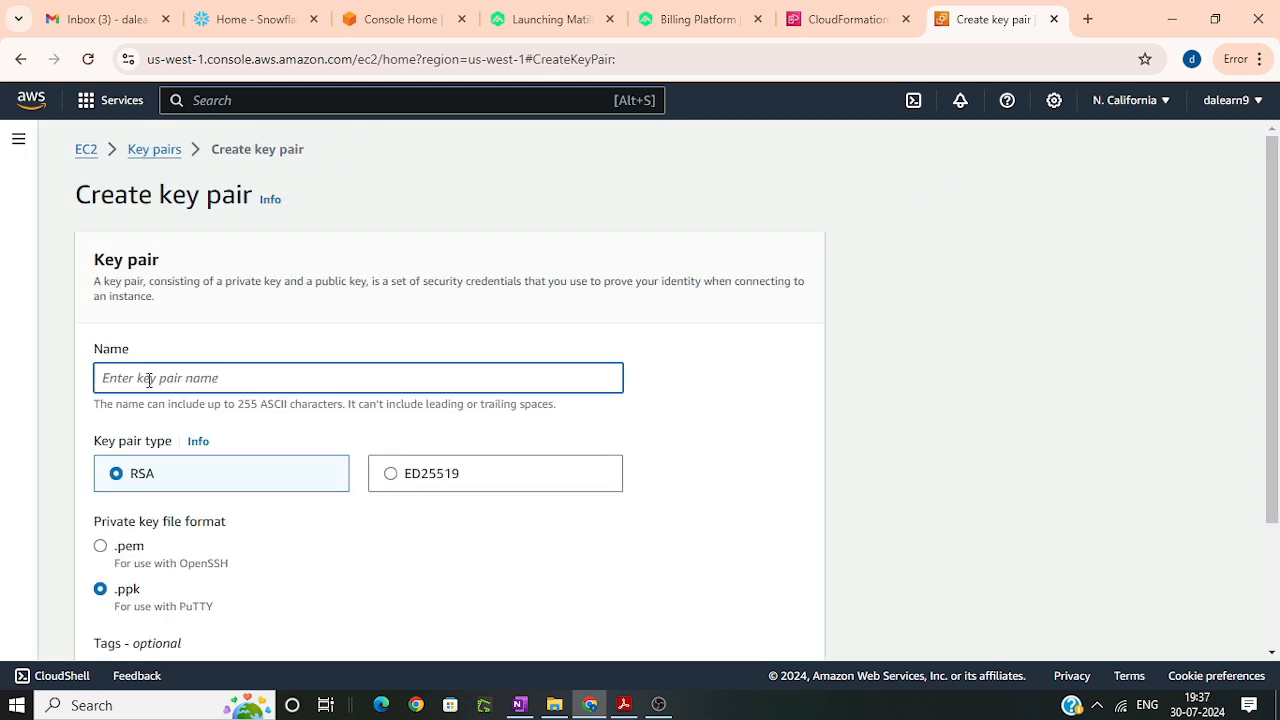
{"action": "type", "text": "Matillion_k"}
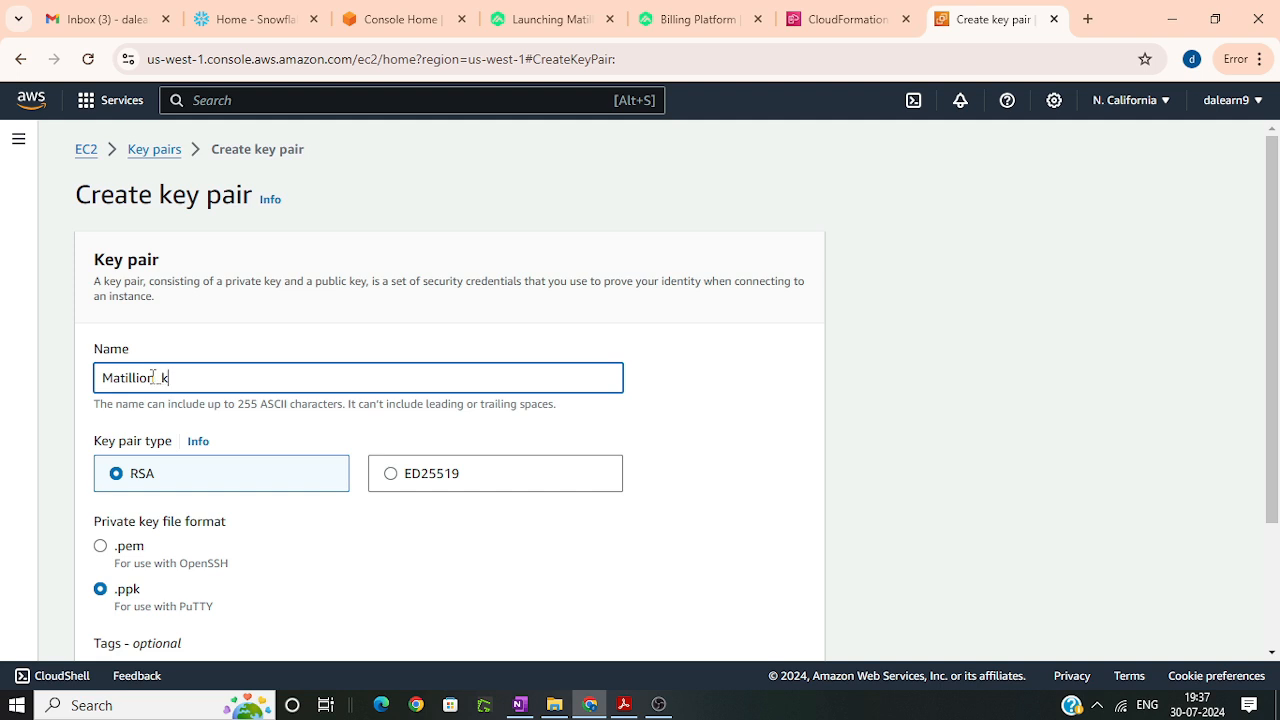
{"action": "type", "text": "eypair"}
{"action": "scroll", "coordinate": [789, 649], "scroll_direction": "down", "scroll_amount": 2}
{"action": "left_click", "coordinate": [790, 630]}
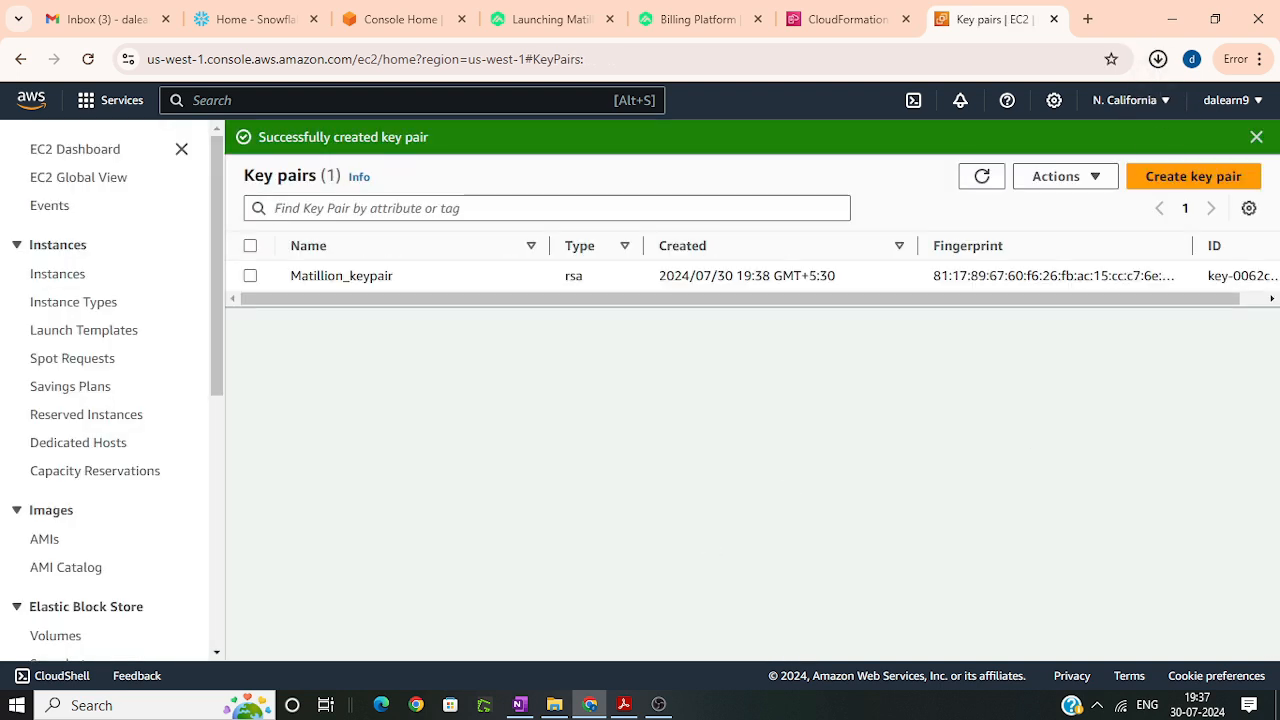
Step: Return to the CloudFormation quick create stack page, reload it, and set the Keypair Name to Matillion_keypair
{"action": "left_click", "coordinate": [847, 19]}
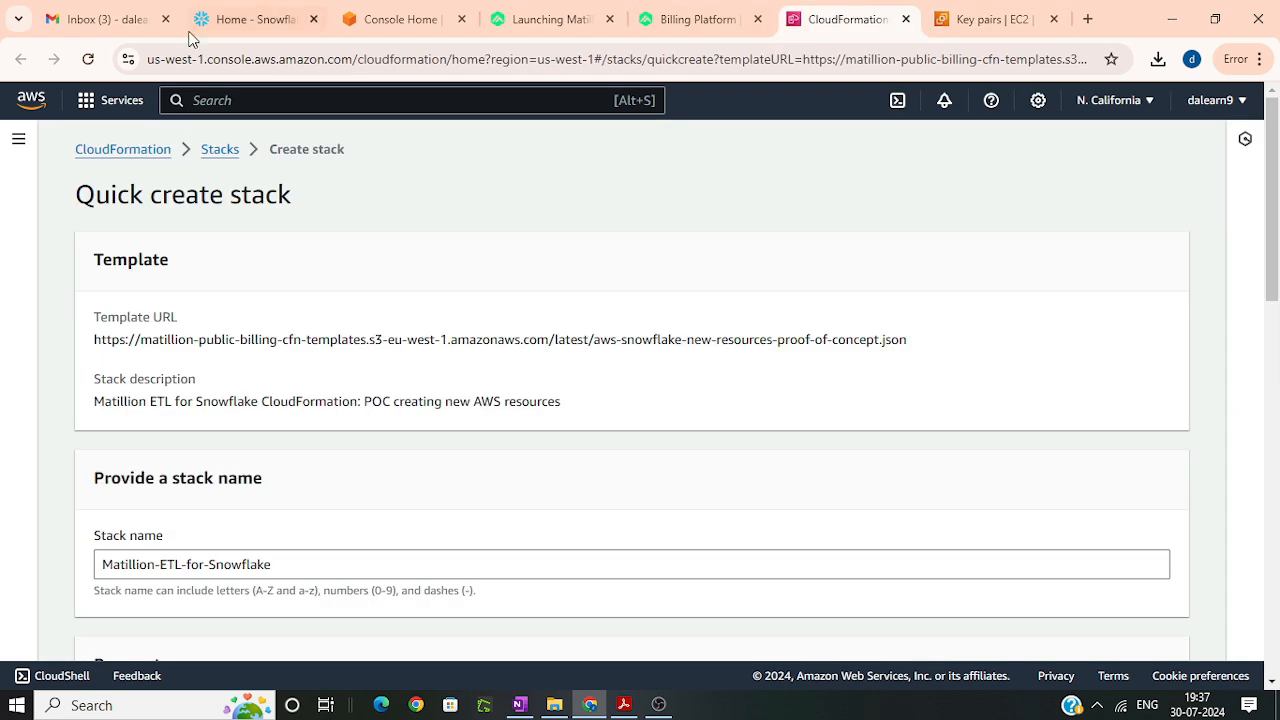
{"action": "scroll", "coordinate": [308, 399], "scroll_direction": "down", "scroll_amount": 1}
{"action": "scroll", "coordinate": [258, 408], "scroll_direction": "down", "scroll_amount": 3}
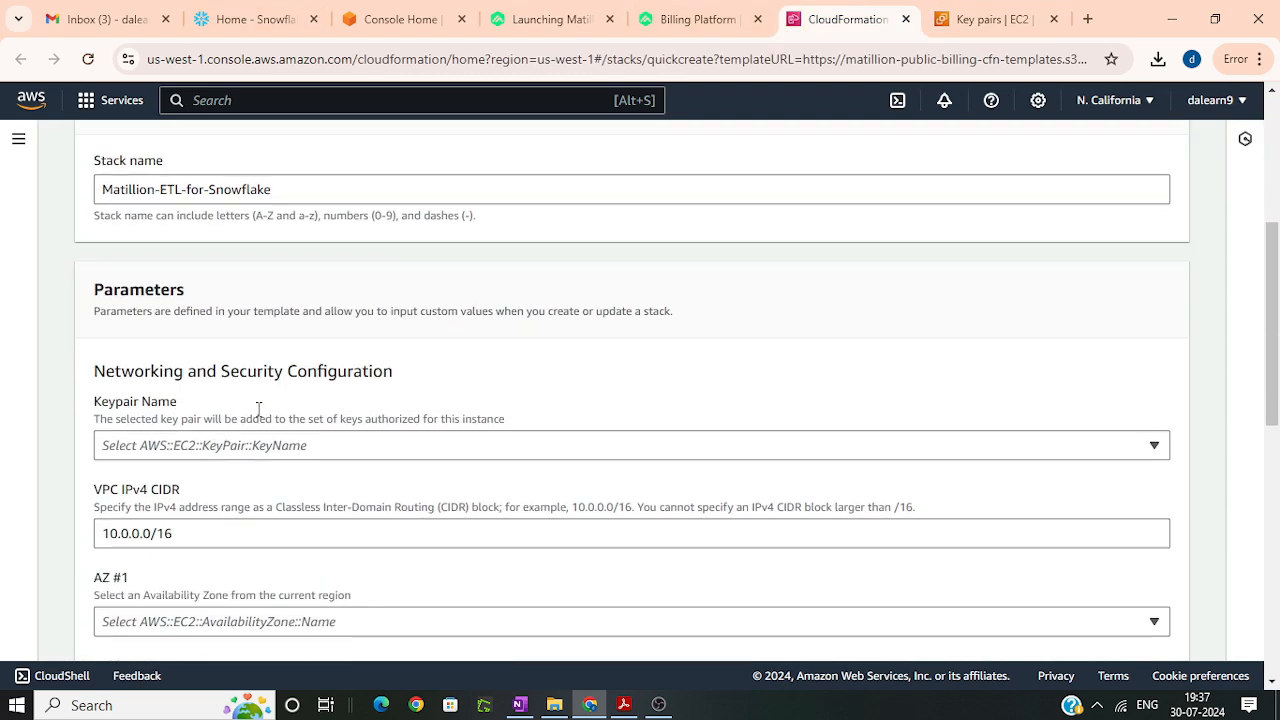
{"action": "left_click", "coordinate": [160, 448]}
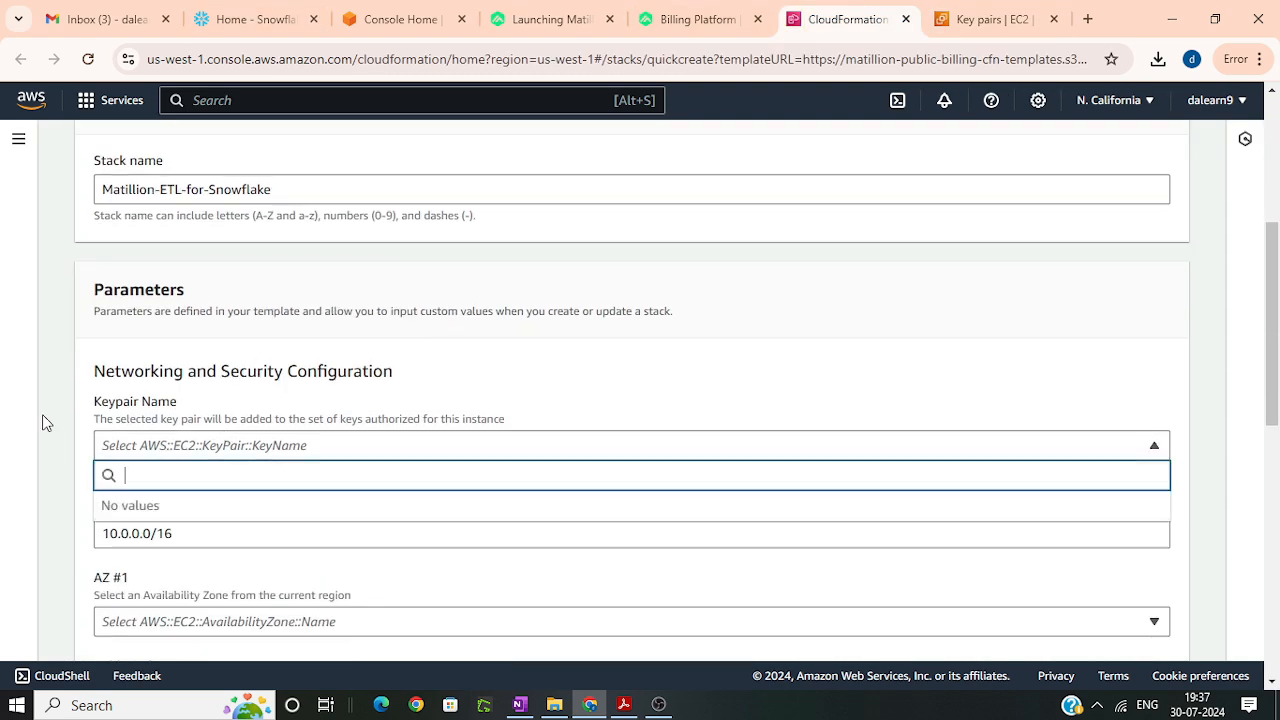
{"action": "left_click", "coordinate": [88, 59]}
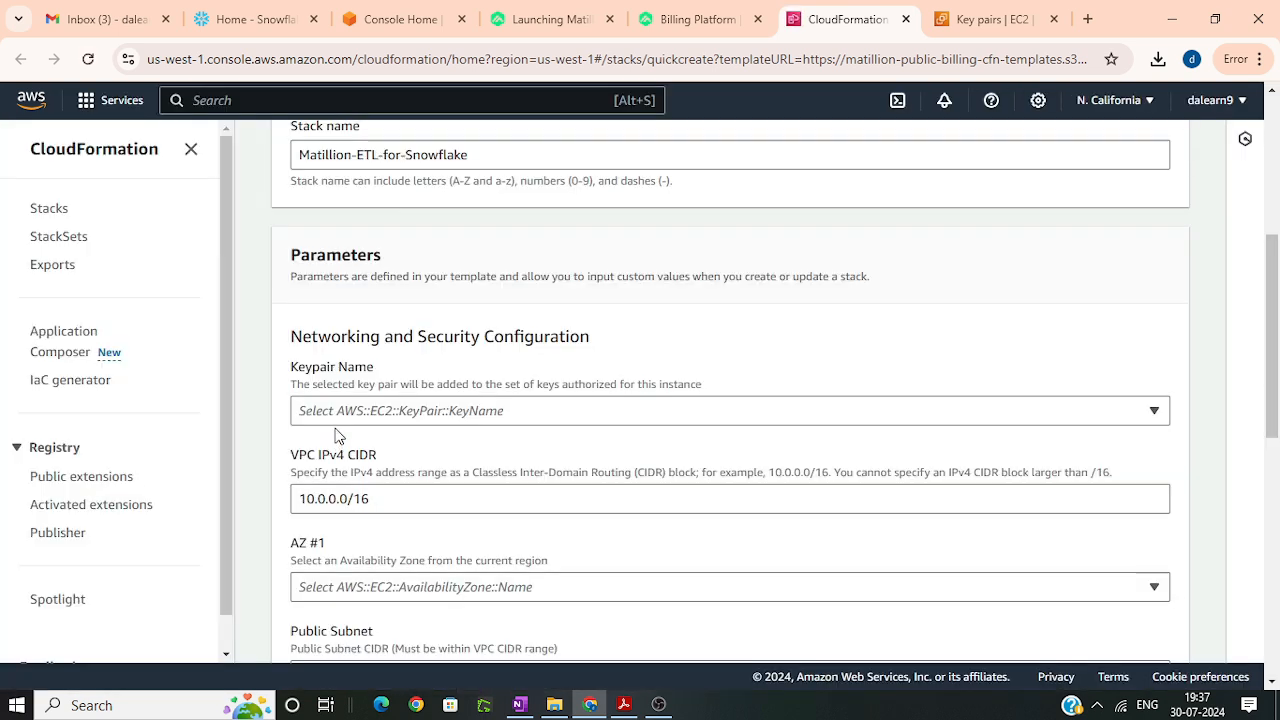
{"action": "left_click", "coordinate": [336, 411]}
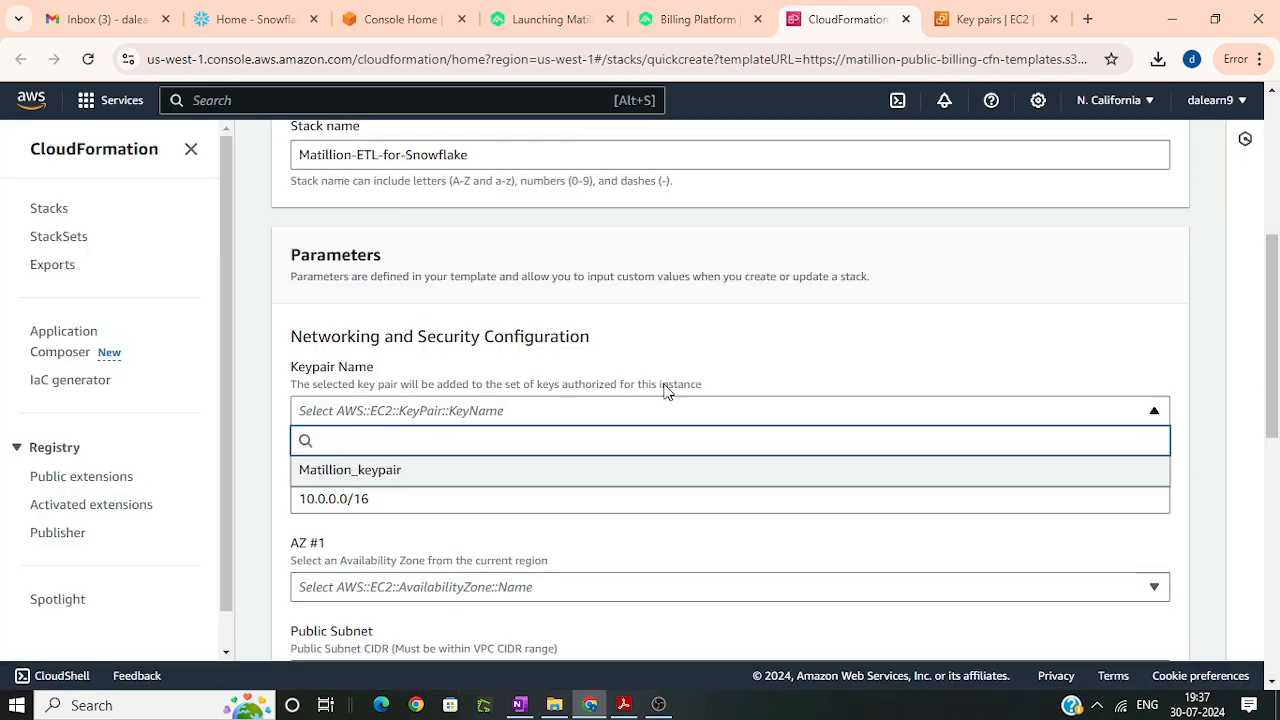
{"action": "left_click", "coordinate": [1163, 99]}
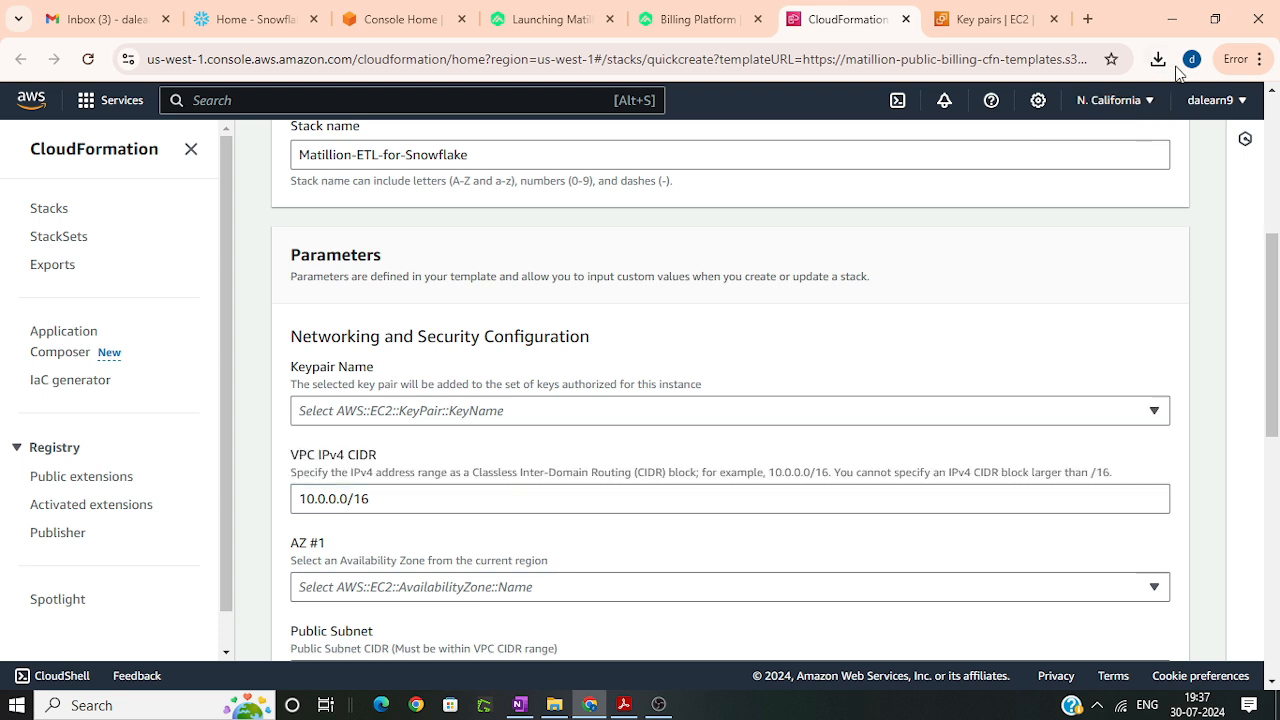
{"action": "left_click", "coordinate": [420, 412]}
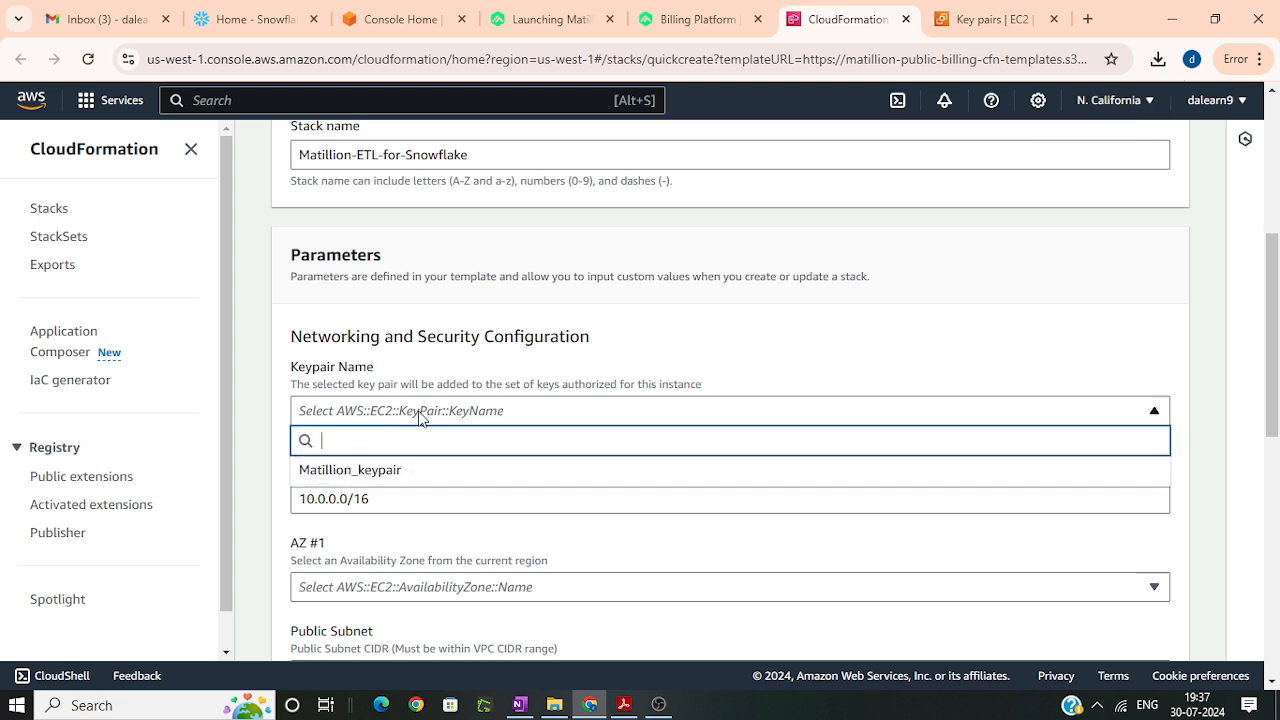
{"action": "left_click", "coordinate": [337, 480]}
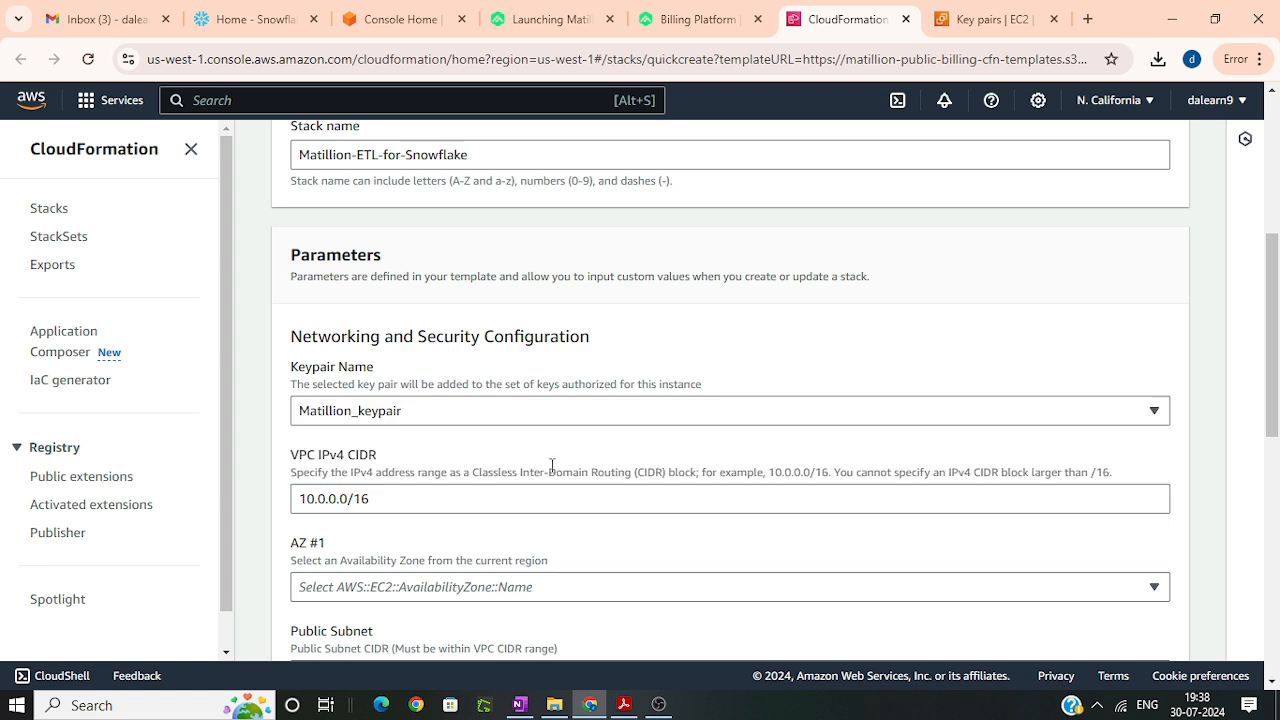
Step: Set the stack's AZ #1 availability zone to us-west-1b
{"action": "scroll", "coordinate": [374, 505], "scroll_direction": "down", "scroll_amount": 2}
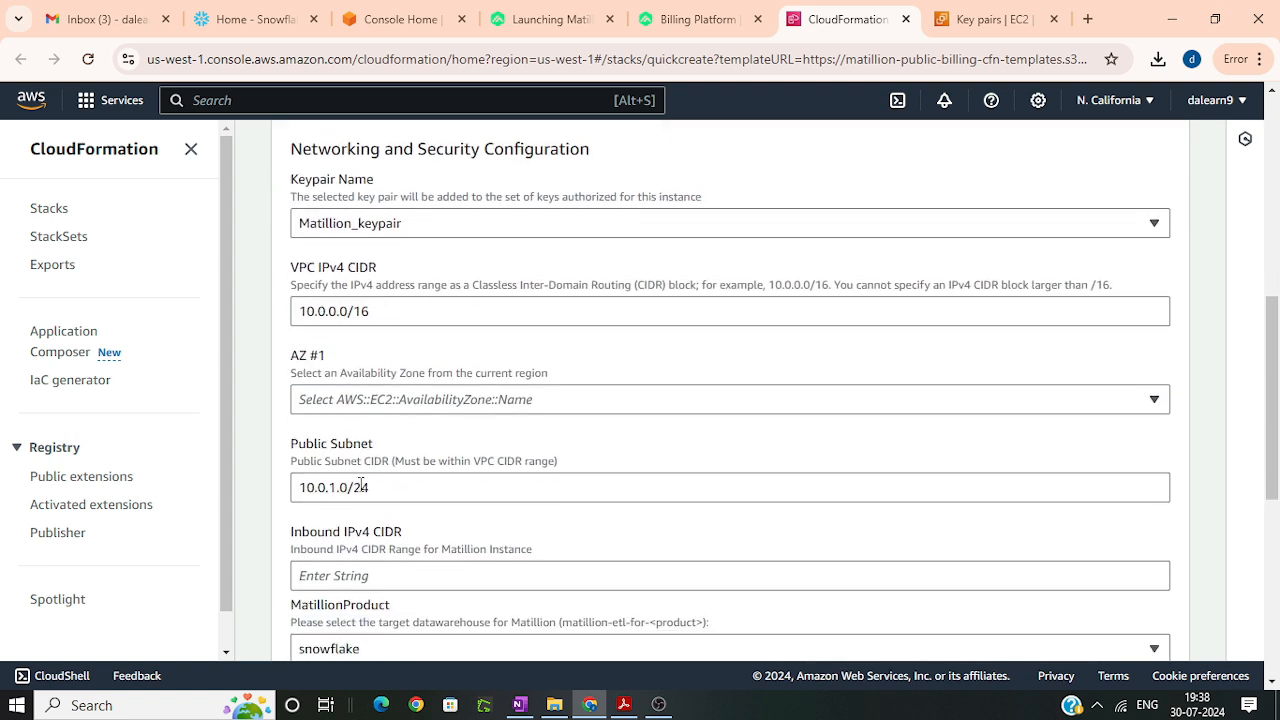
{"action": "left_click", "coordinate": [372, 405]}
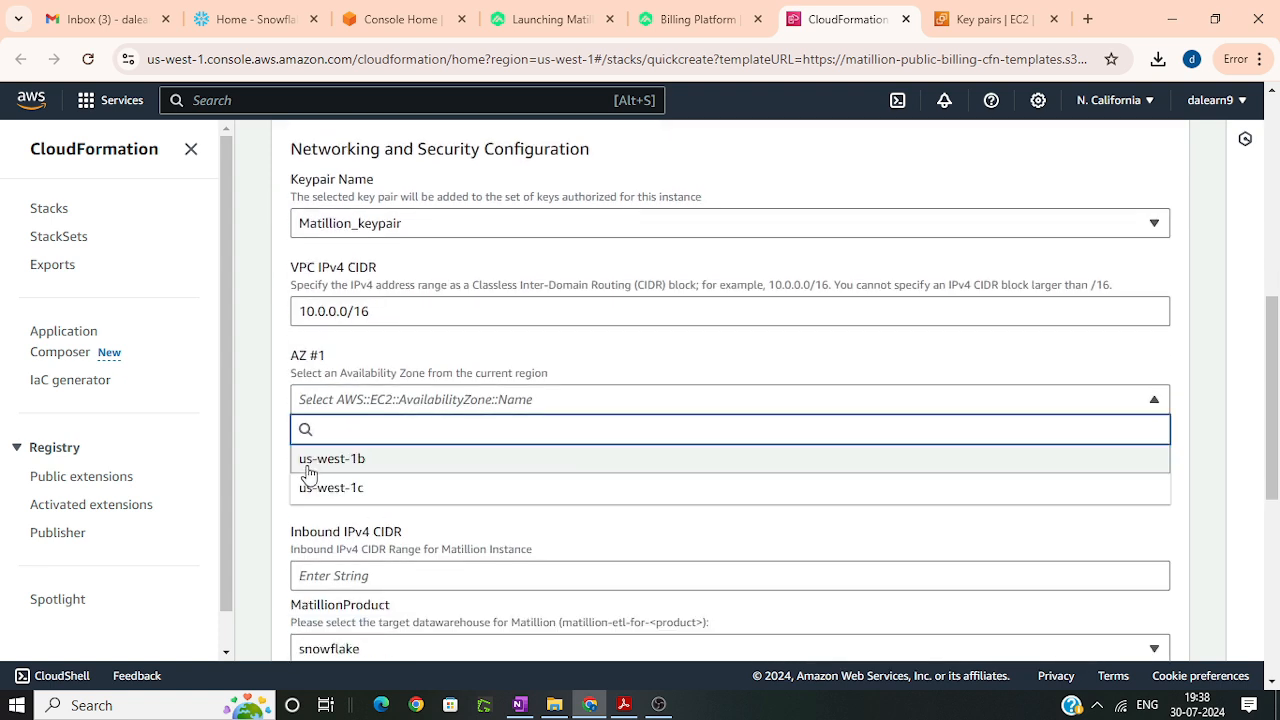
{"action": "left_click", "coordinate": [386, 462]}
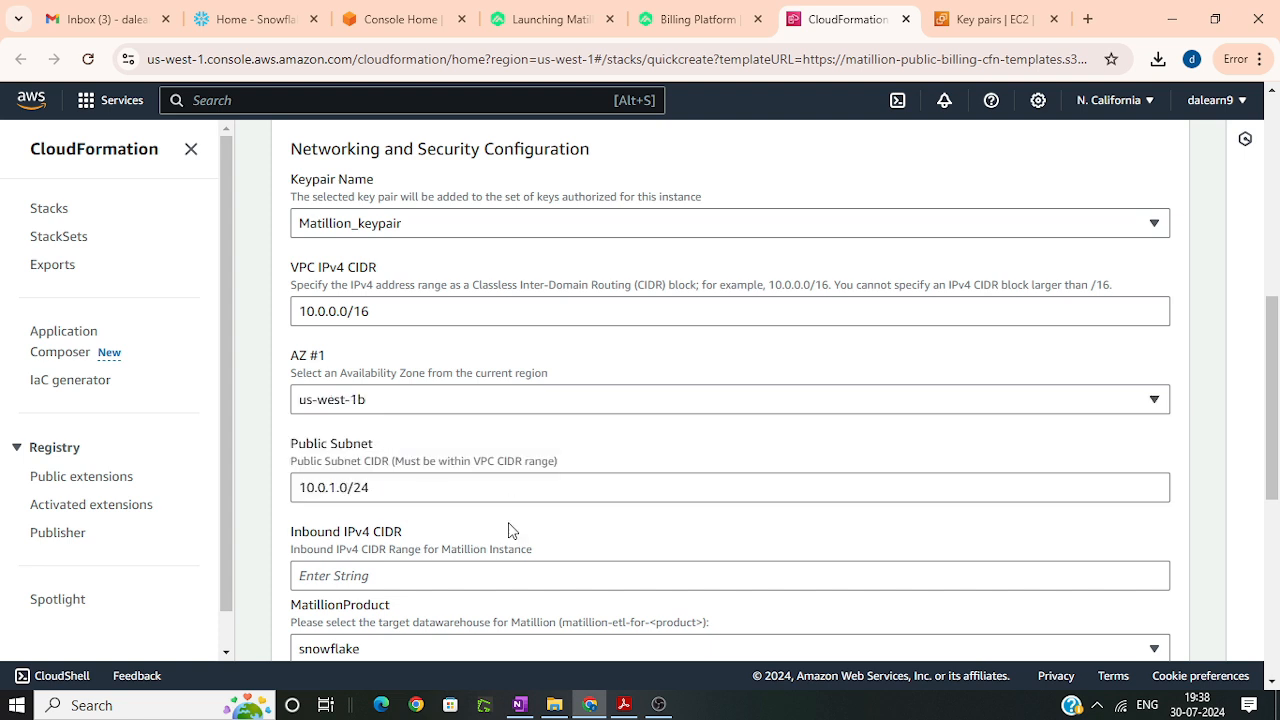
Step: Set the stack's Inbound IPv4 CIDR for the Matillion instance to 0.0.0.0/0
{"action": "scroll", "coordinate": [748, 531], "scroll_direction": "down", "scroll_amount": 2}
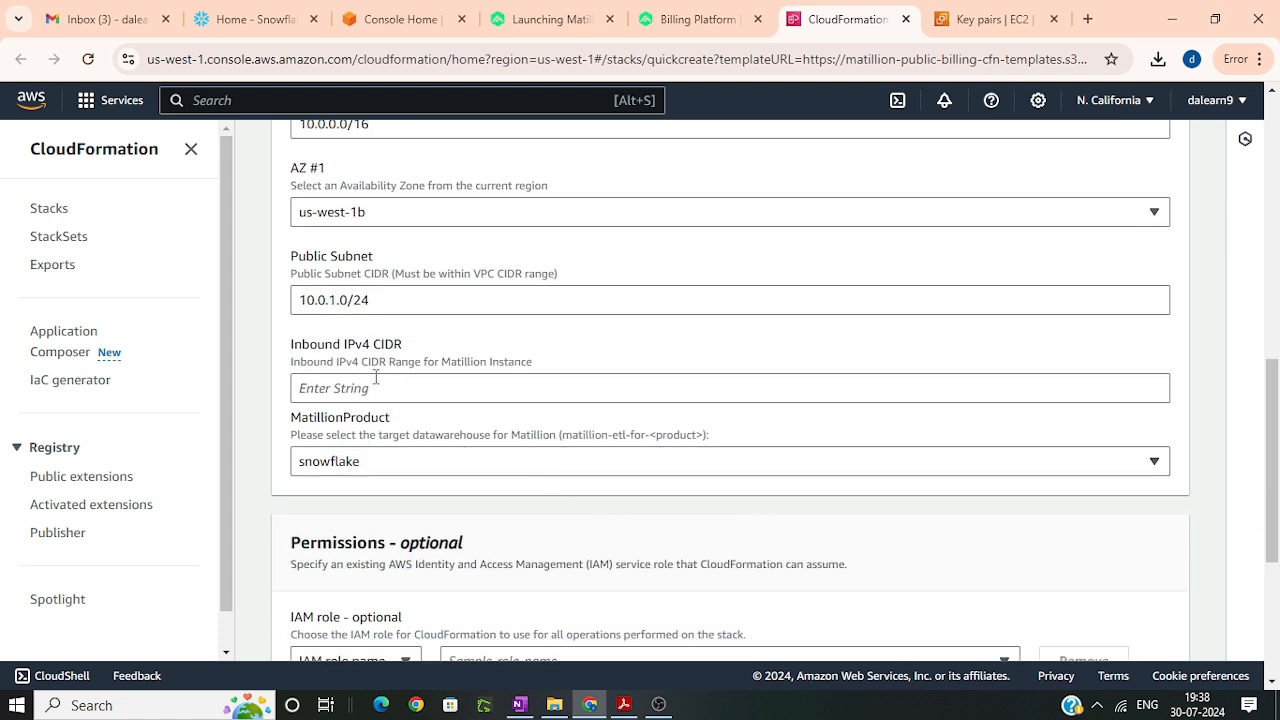
{"action": "left_click", "coordinate": [375, 388]}
{"action": "type", "text": "0.0.0.0/0"}
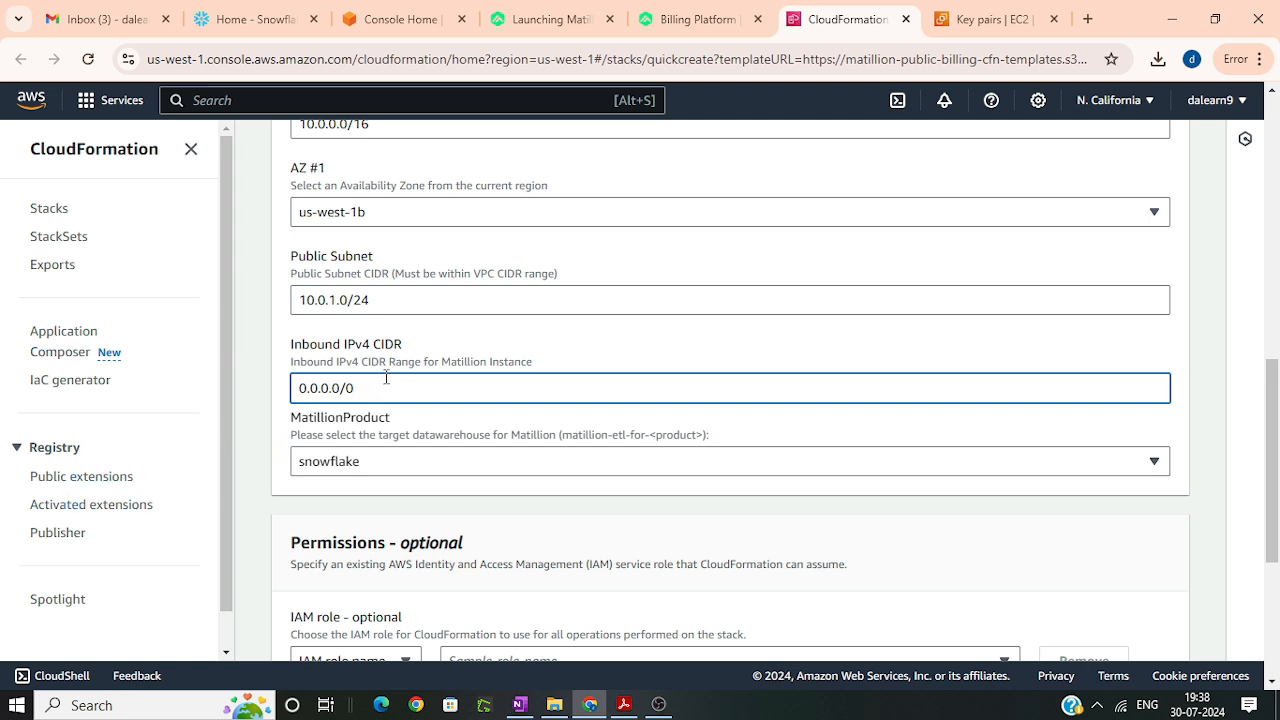
Step: Keep snowflake as the MatillionProduct target data warehouse and submit the quick create form to create the stack
{"action": "scroll", "coordinate": [512, 435], "scroll_direction": "down", "scroll_amount": 2}
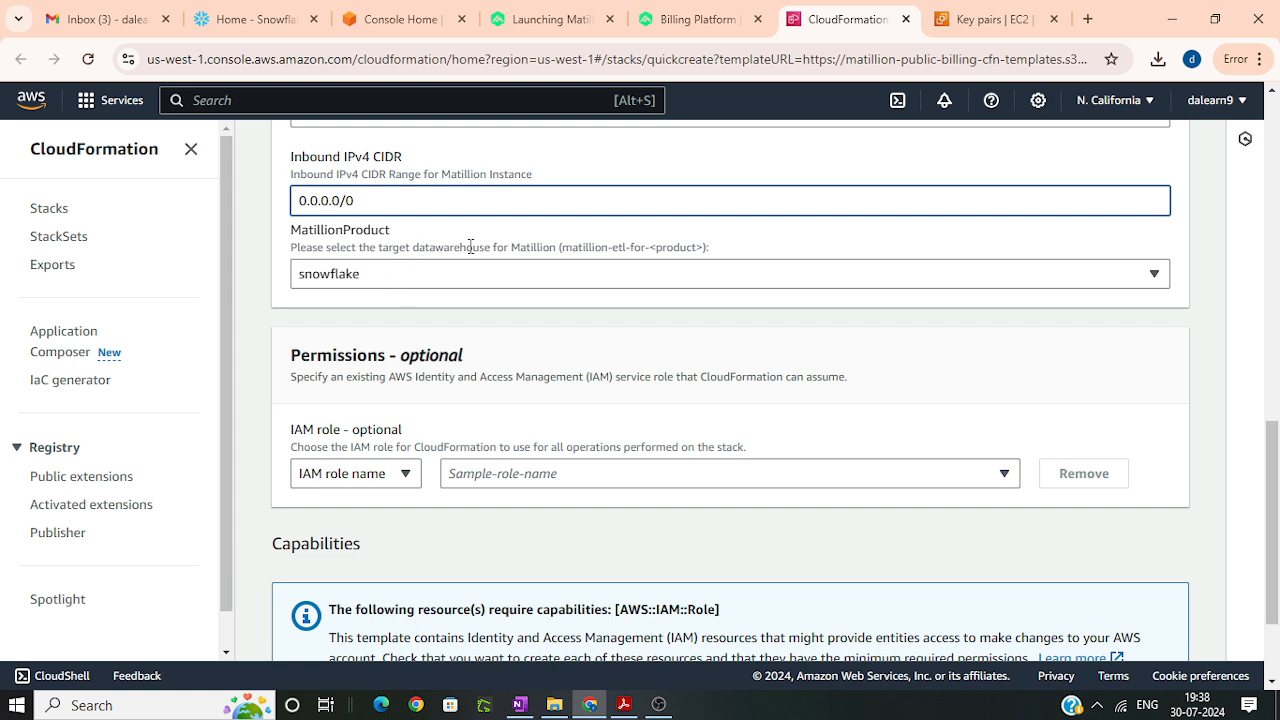
{"action": "left_click", "coordinate": [385, 286]}
{"action": "left_click", "coordinate": [385, 286]}
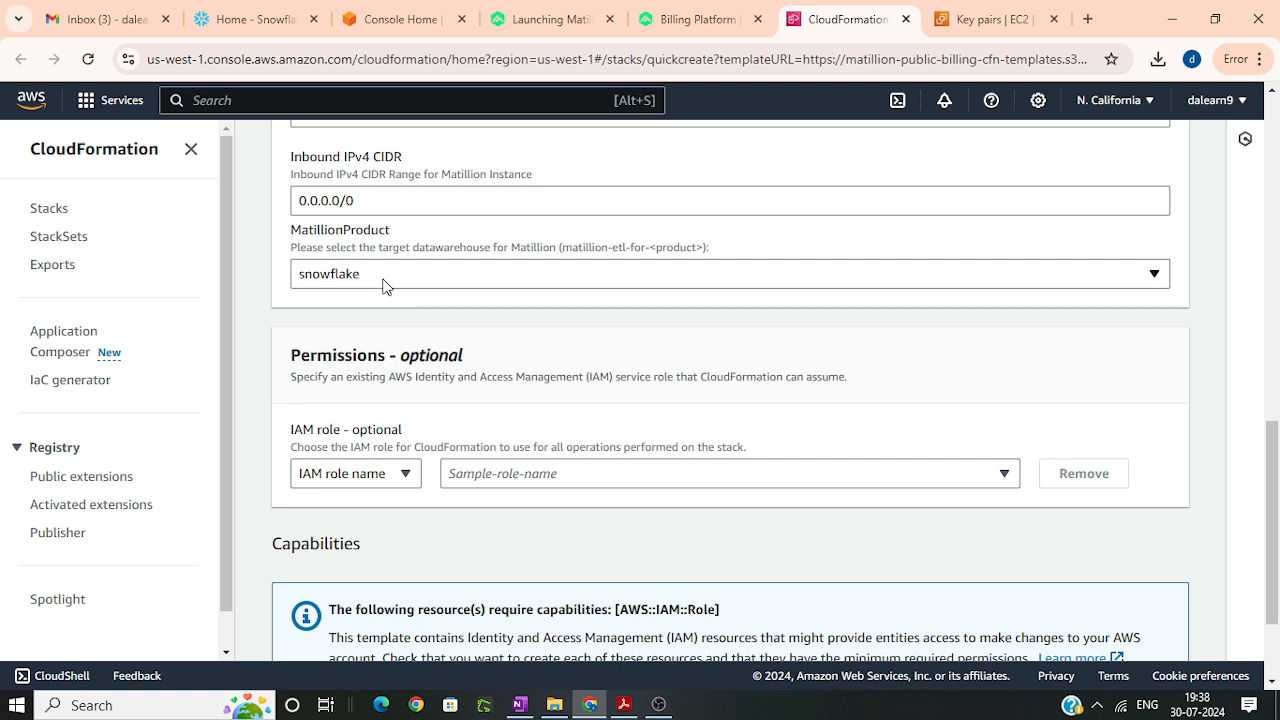
{"action": "scroll", "coordinate": [370, 450], "scroll_direction": "down", "scroll_amount": 2}
{"action": "left_click", "coordinate": [1118, 632]}
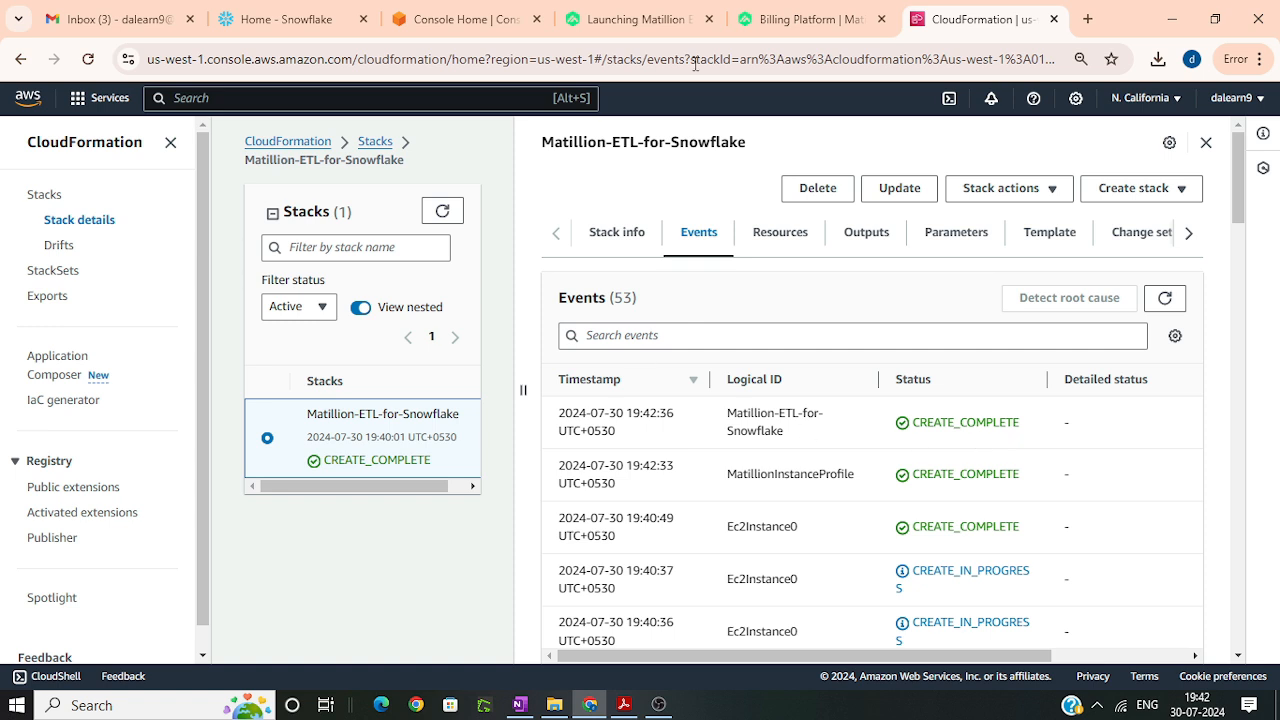
Step: Find the EC2 service, list its running instances, and select the Matillion-ETL instance
{"action": "left_click", "coordinate": [493, 97]}
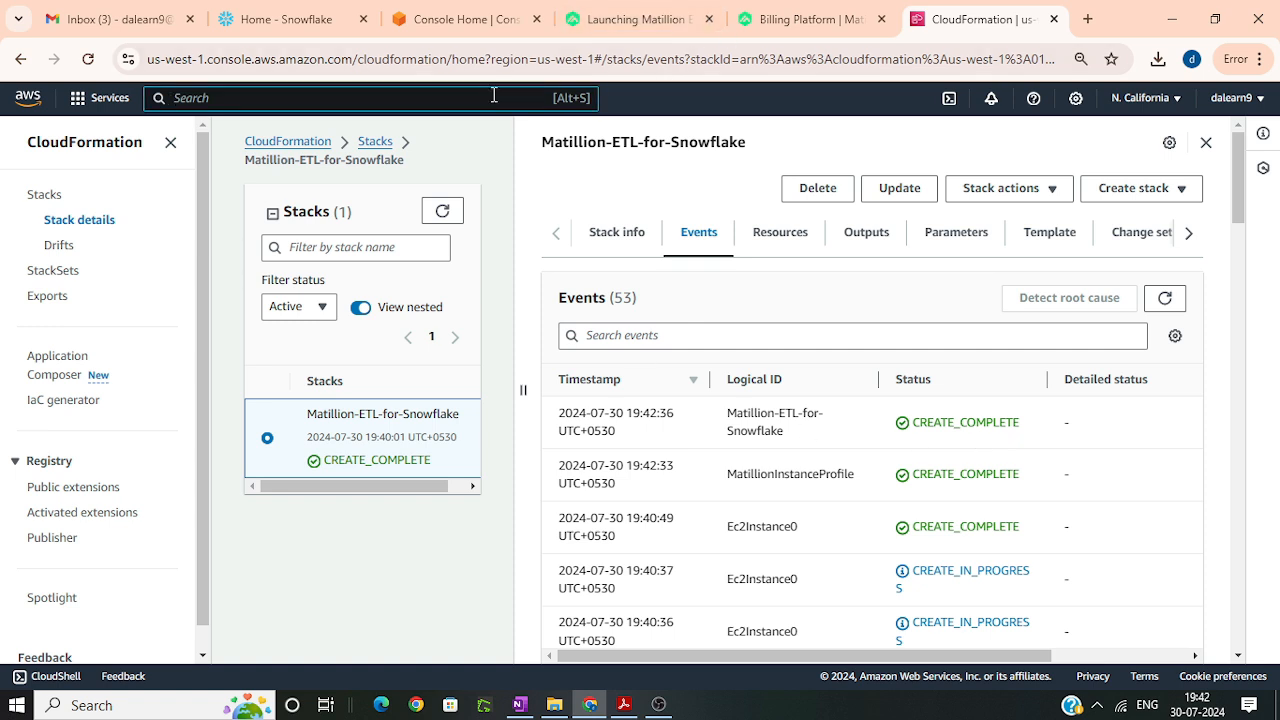
{"action": "type", "text": "ec2"}
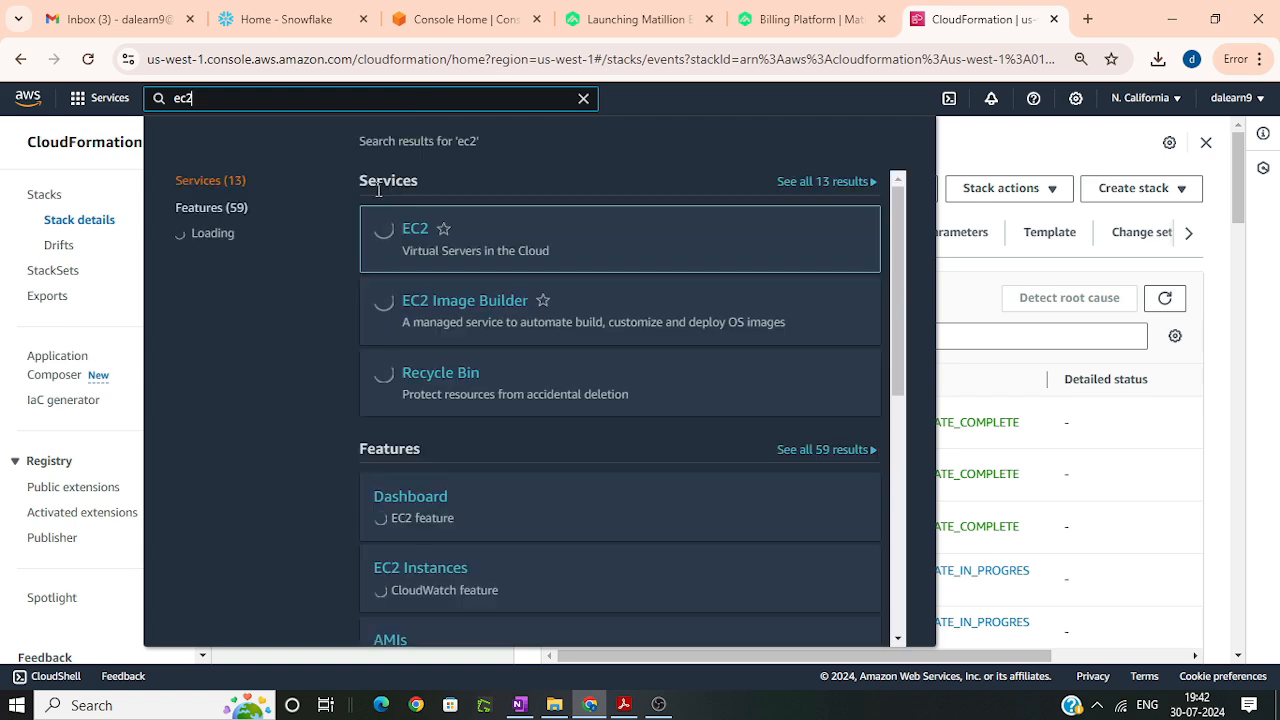
{"action": "left_click", "coordinate": [424, 234]}
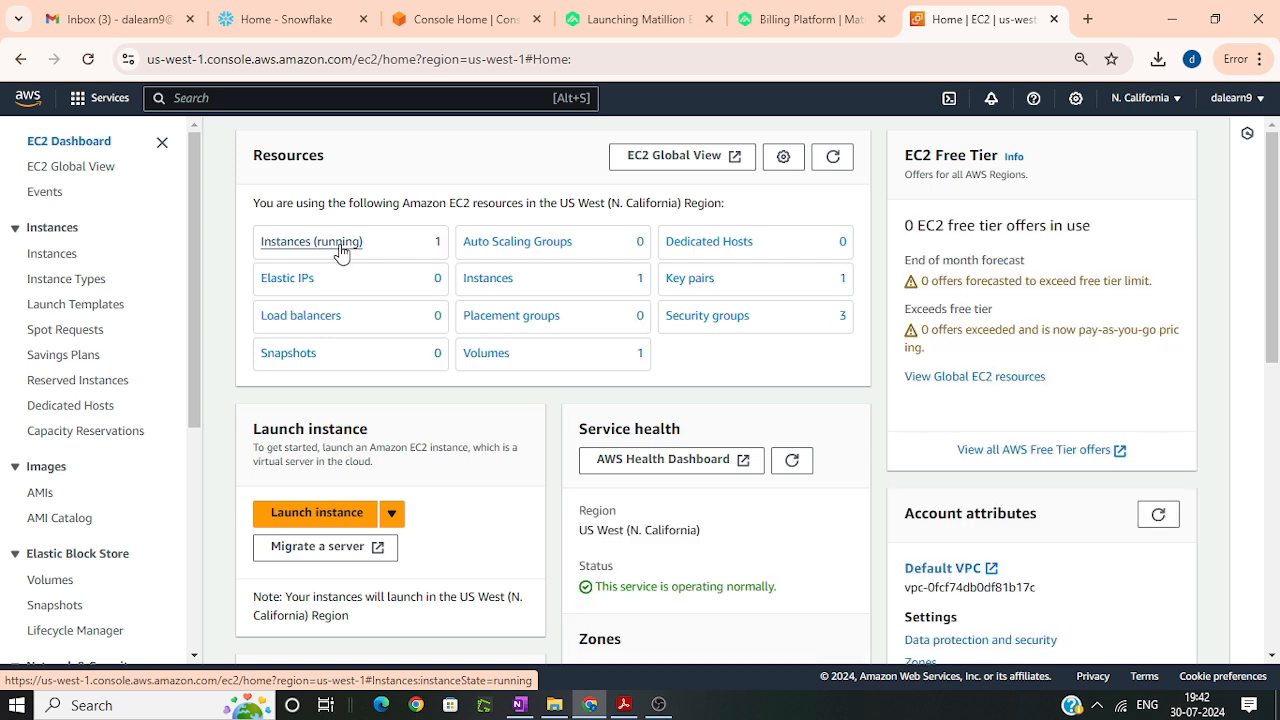
{"action": "left_click", "coordinate": [341, 253]}
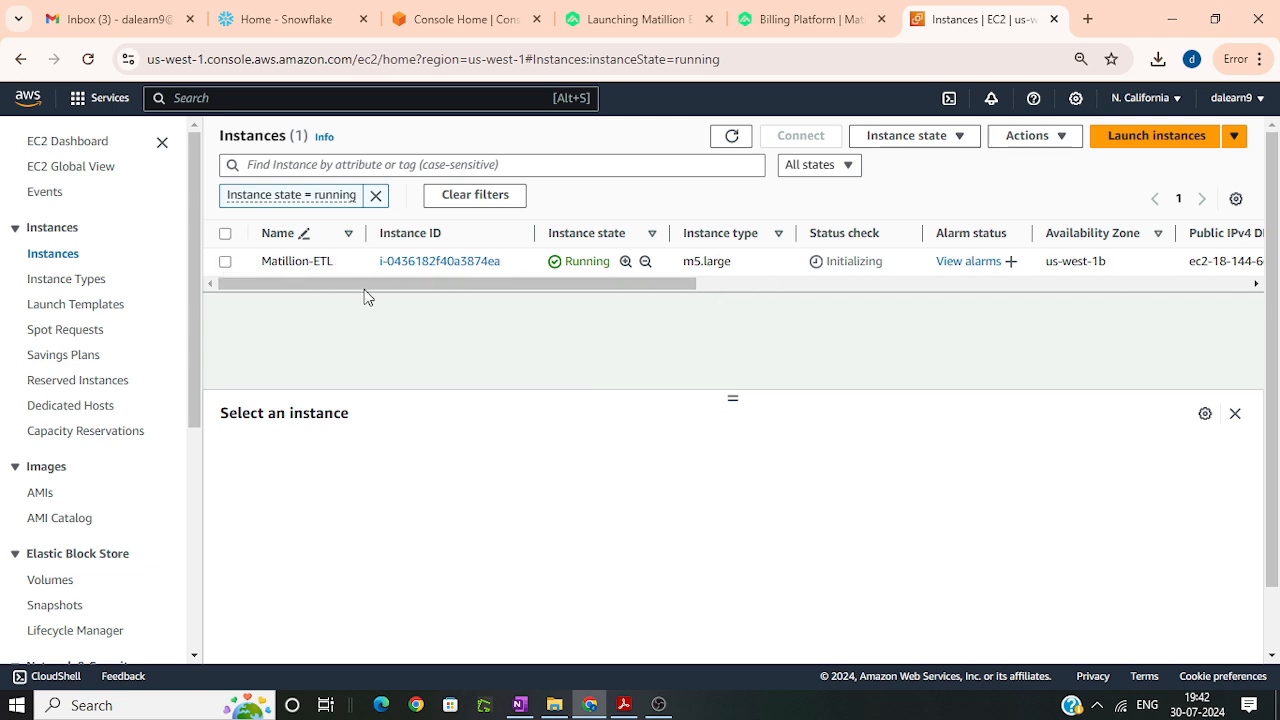
{"action": "left_click", "coordinate": [760, 262]}
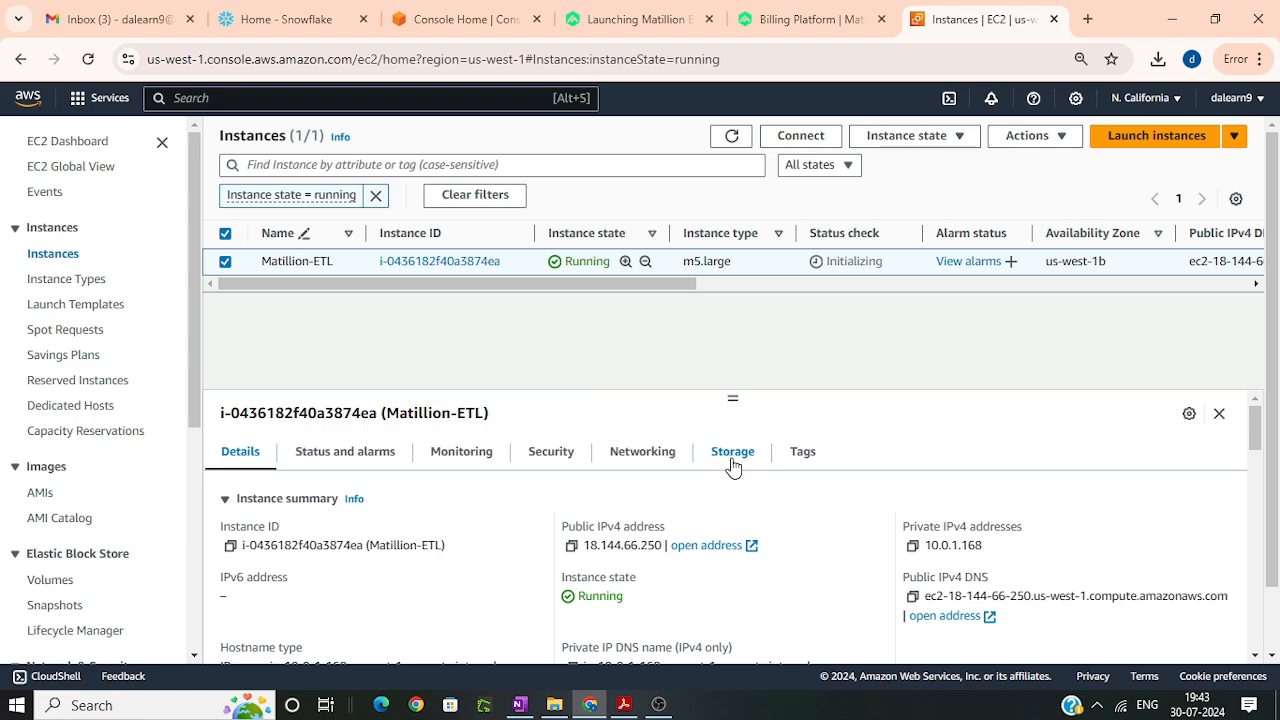
Step: Examine the Matillion-ETL instance's details and its system and instance status checks
{"action": "scroll", "coordinate": [732, 462], "scroll_direction": "down", "scroll_amount": 3}
{"action": "scroll", "coordinate": [829, 544], "scroll_direction": "up", "scroll_amount": 3}
{"action": "scroll", "coordinate": [549, 509], "scroll_direction": "down", "scroll_amount": 3}
{"action": "scroll", "coordinate": [634, 537], "scroll_direction": "up", "scroll_amount": 3}
{"action": "left_click", "coordinate": [345, 455]}
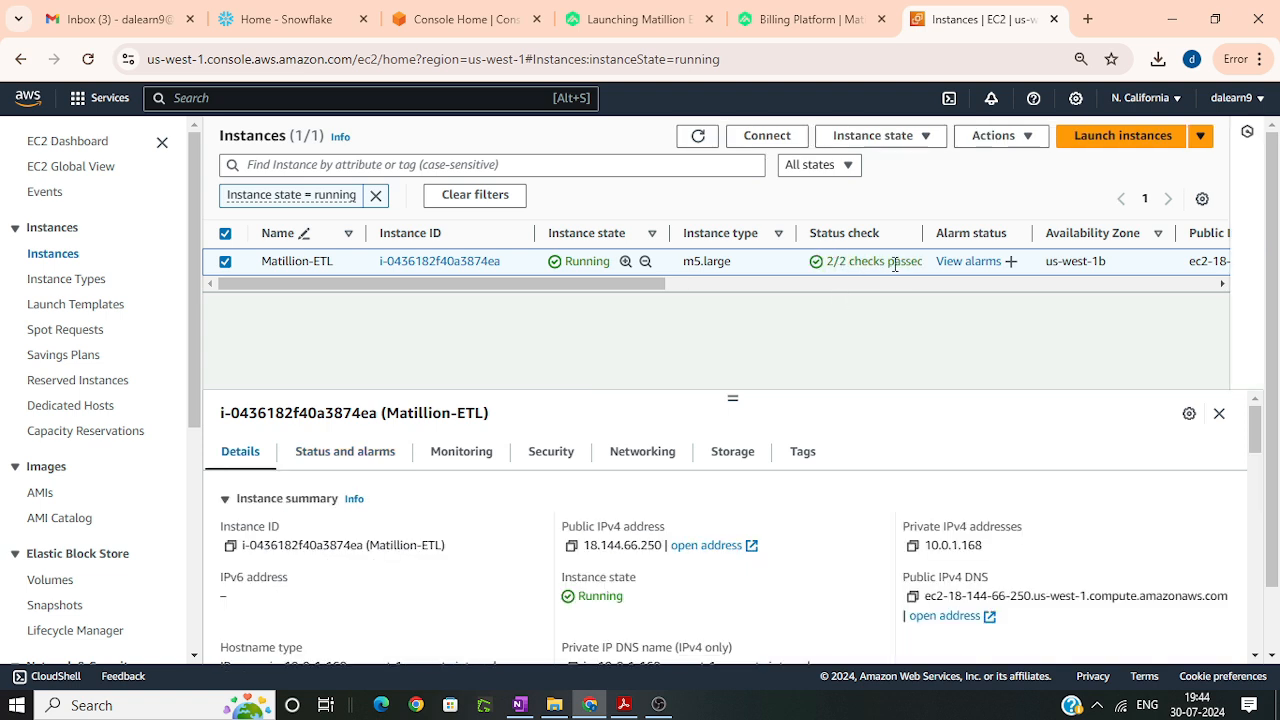
{"action": "left_click", "coordinate": [370, 458]}
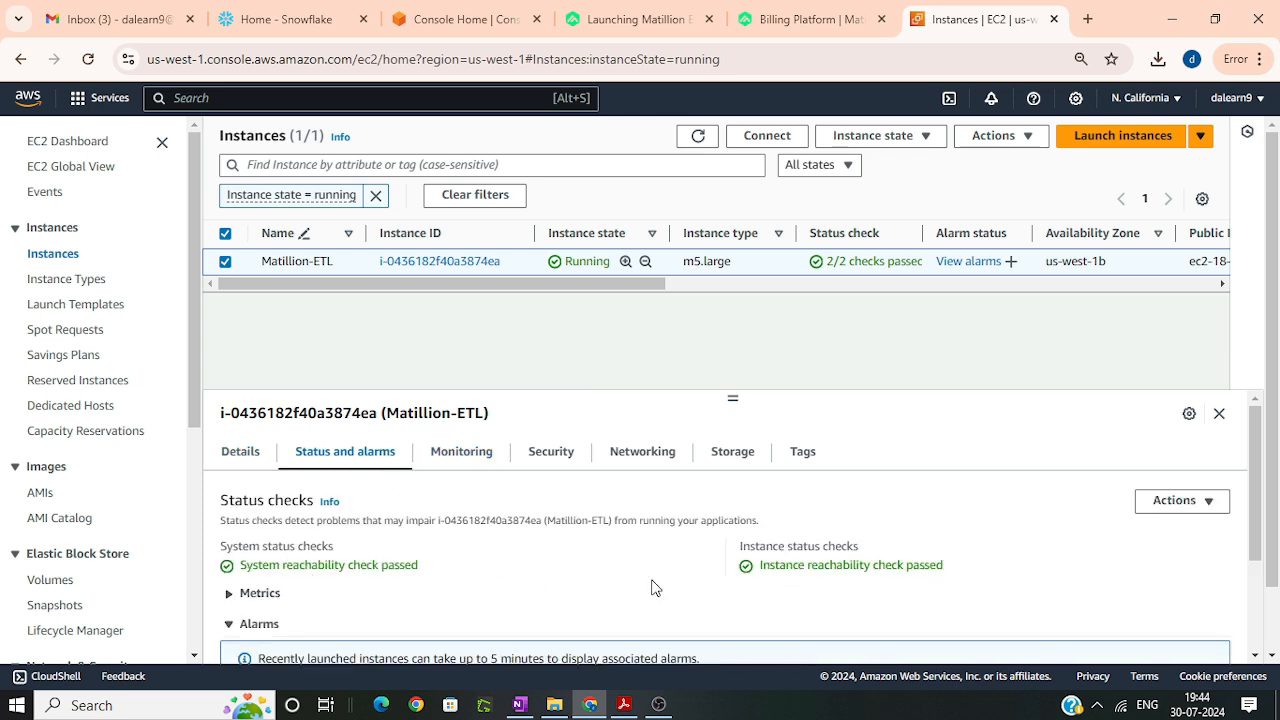
Step: Copy the instance ID from the Matillion-ETL instance's details
{"action": "left_click", "coordinate": [247, 466]}
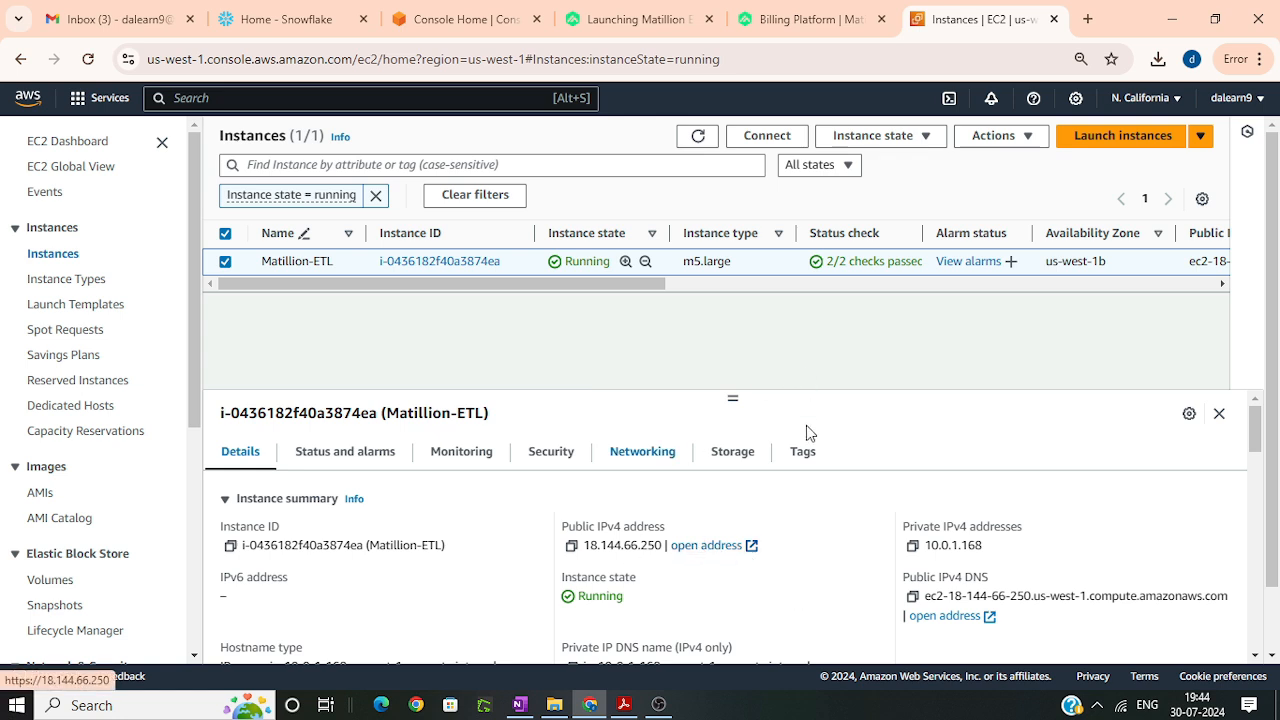
{"action": "left_click", "coordinate": [229, 550]}
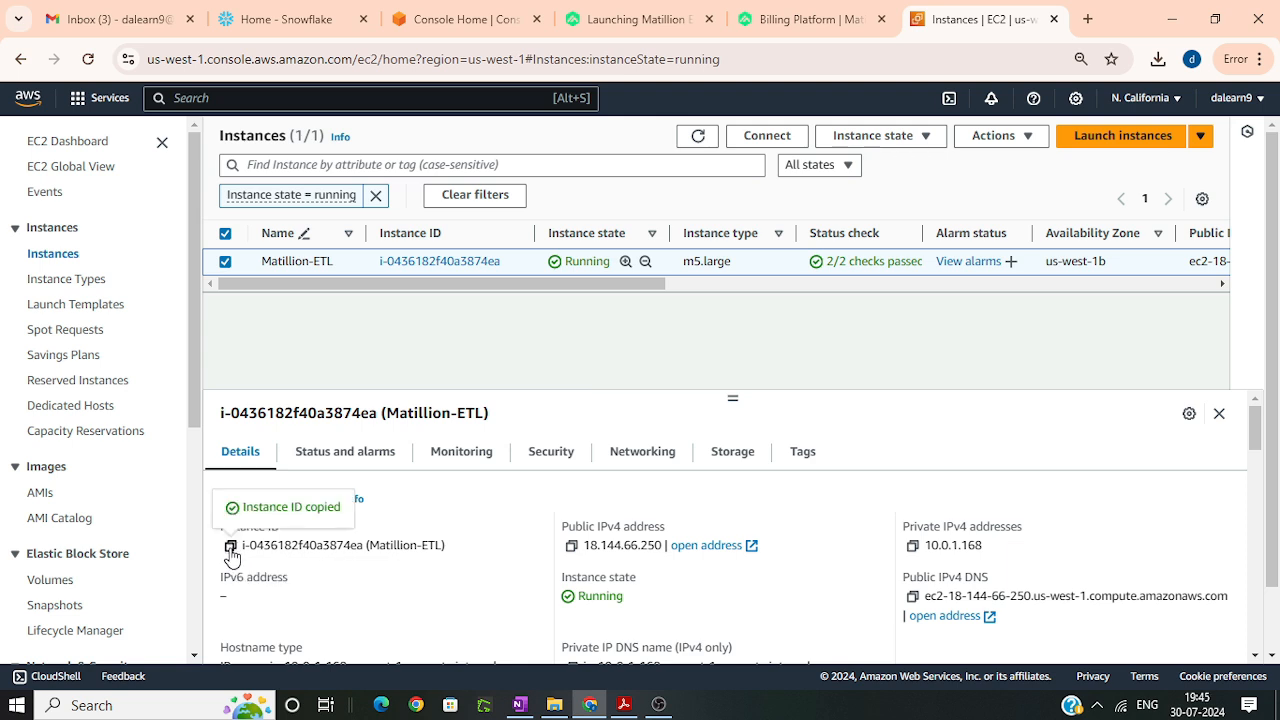
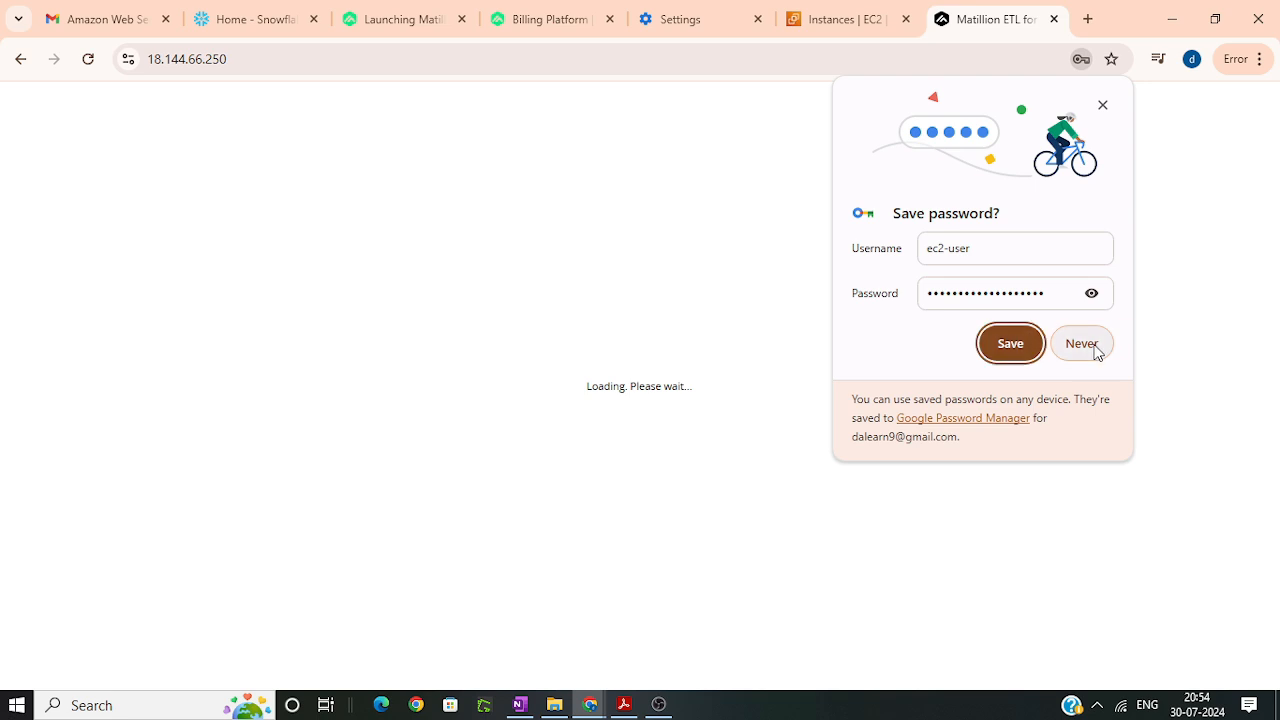
Step: Decline saving the login password and start associating the new Matillion instance with the existing admin account
{"action": "left_click", "coordinate": [1092, 347]}
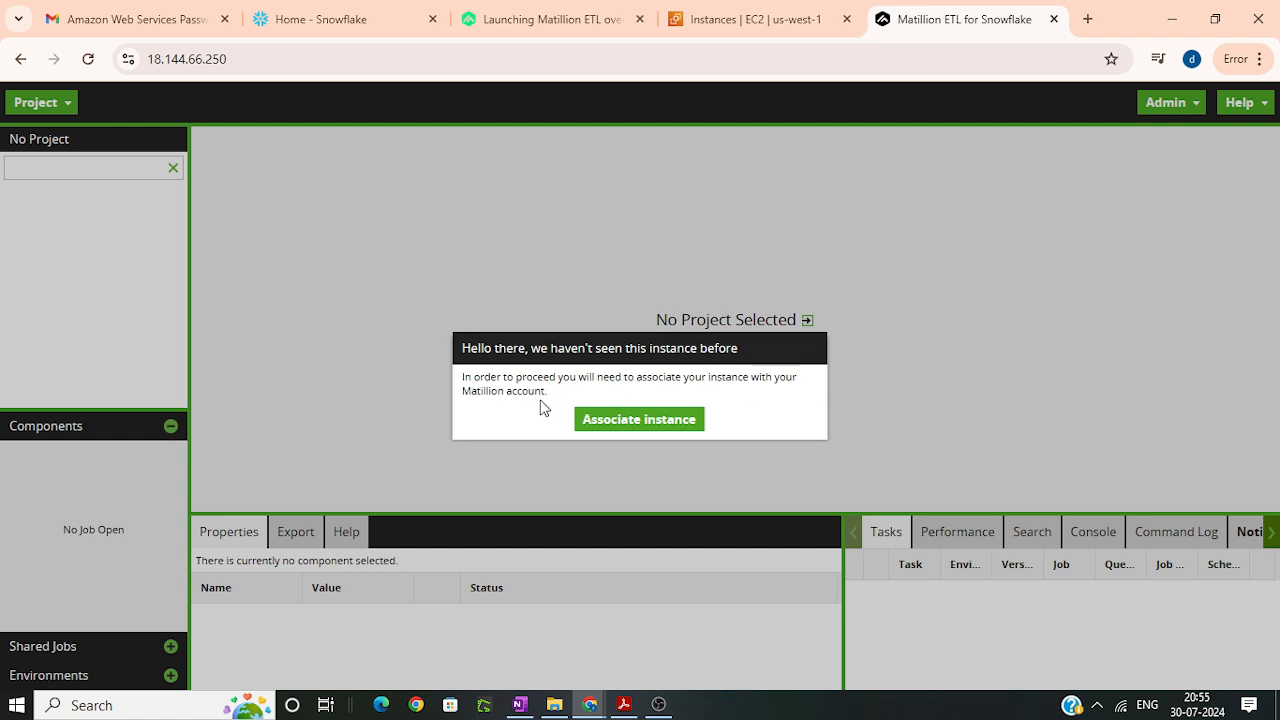
{"action": "left_click", "coordinate": [650, 424]}
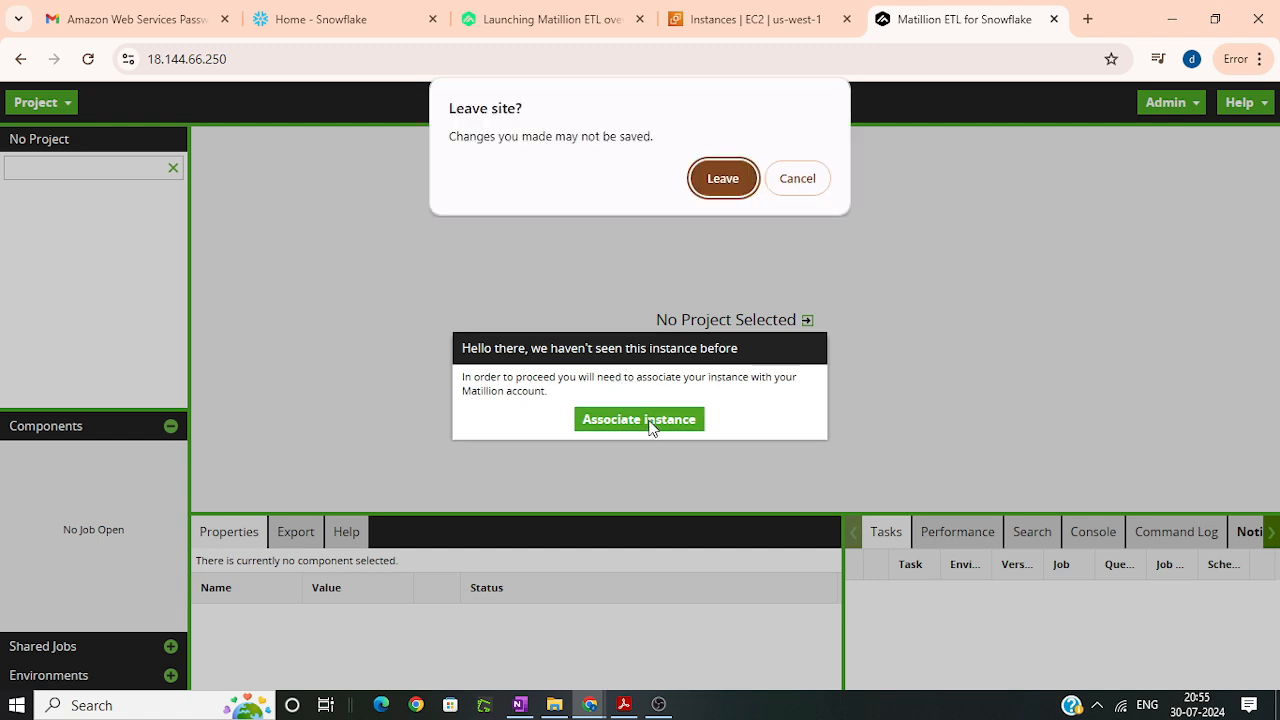
{"action": "left_click", "coordinate": [733, 182]}
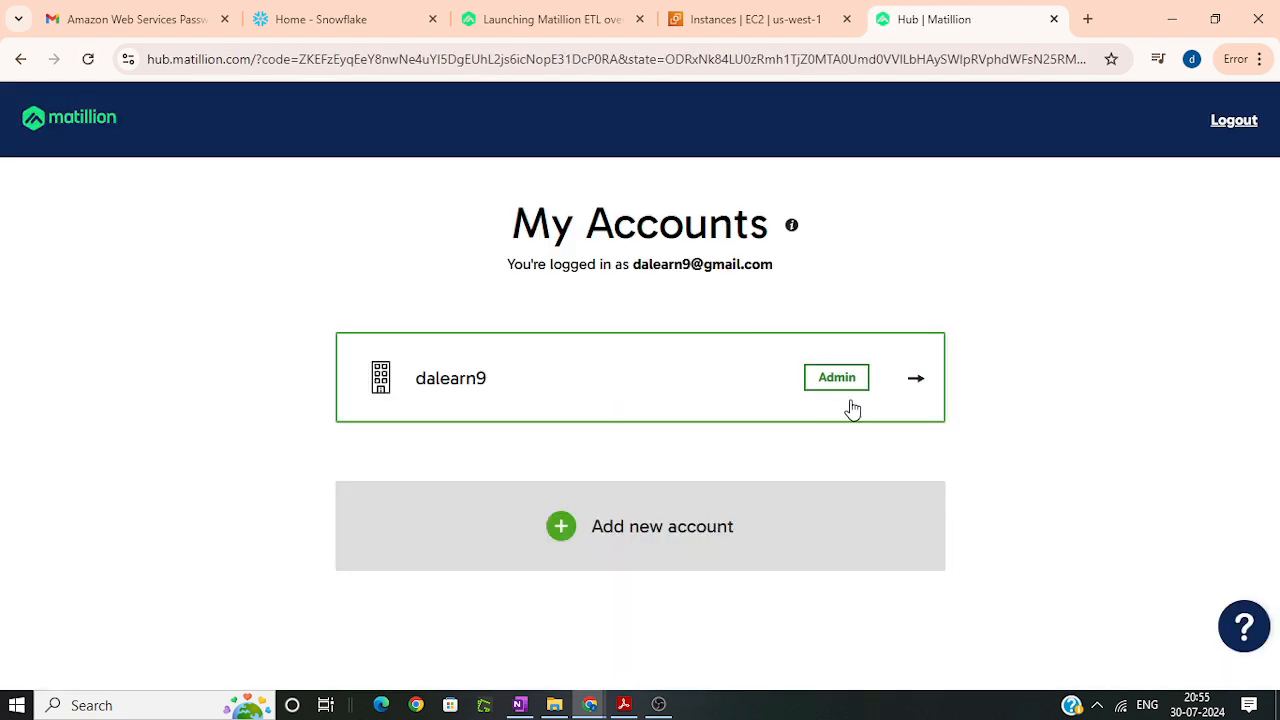
{"action": "left_click", "coordinate": [854, 406]}
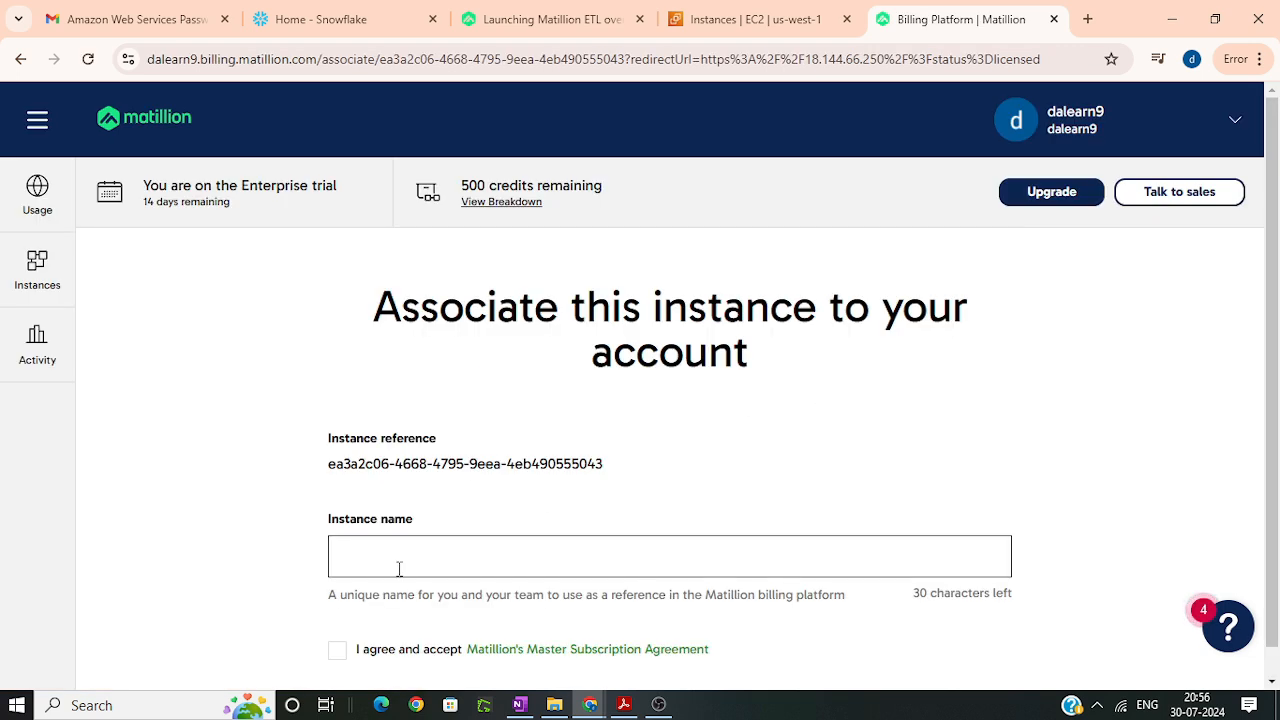
Step: Associate the instance under the name ProjectDemo, accepting Matillion's Master Subscription Agreement, and launch Matillion ETL
{"action": "left_click", "coordinate": [399, 567]}
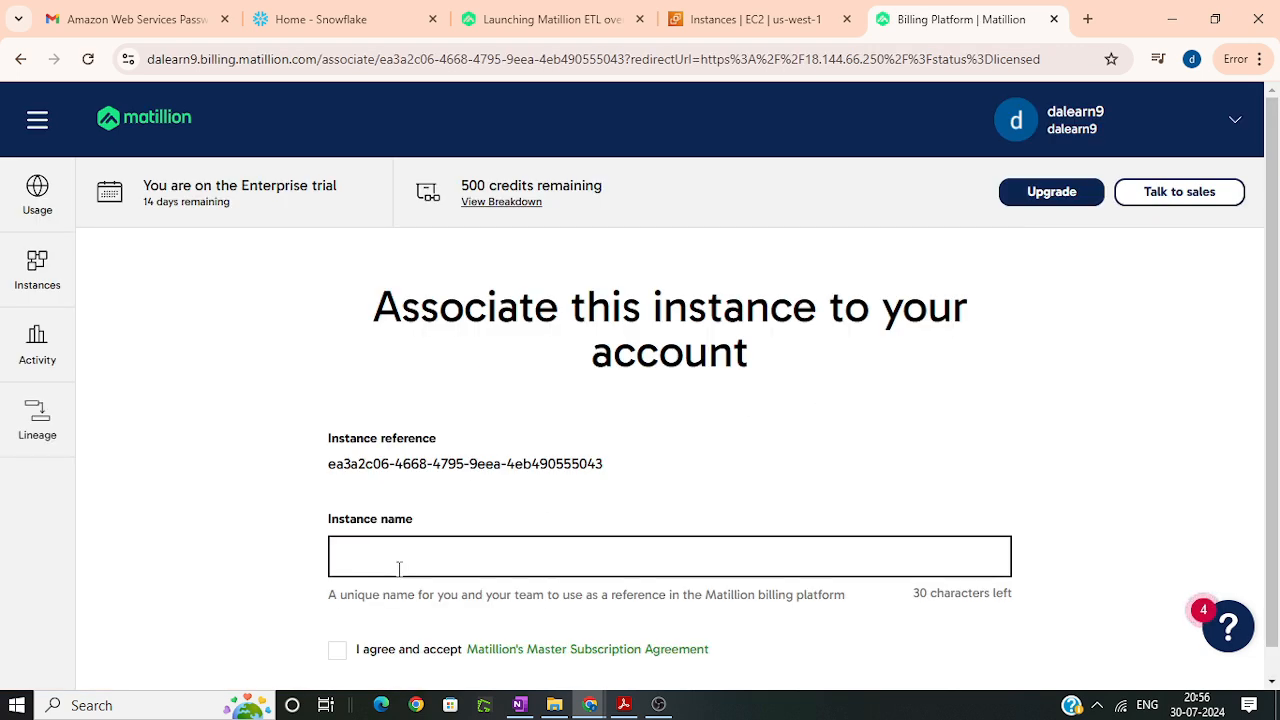
{"action": "type", "text": "ProjectDemo"}
{"action": "scroll", "coordinate": [489, 557], "scroll_direction": "down", "scroll_amount": 1}
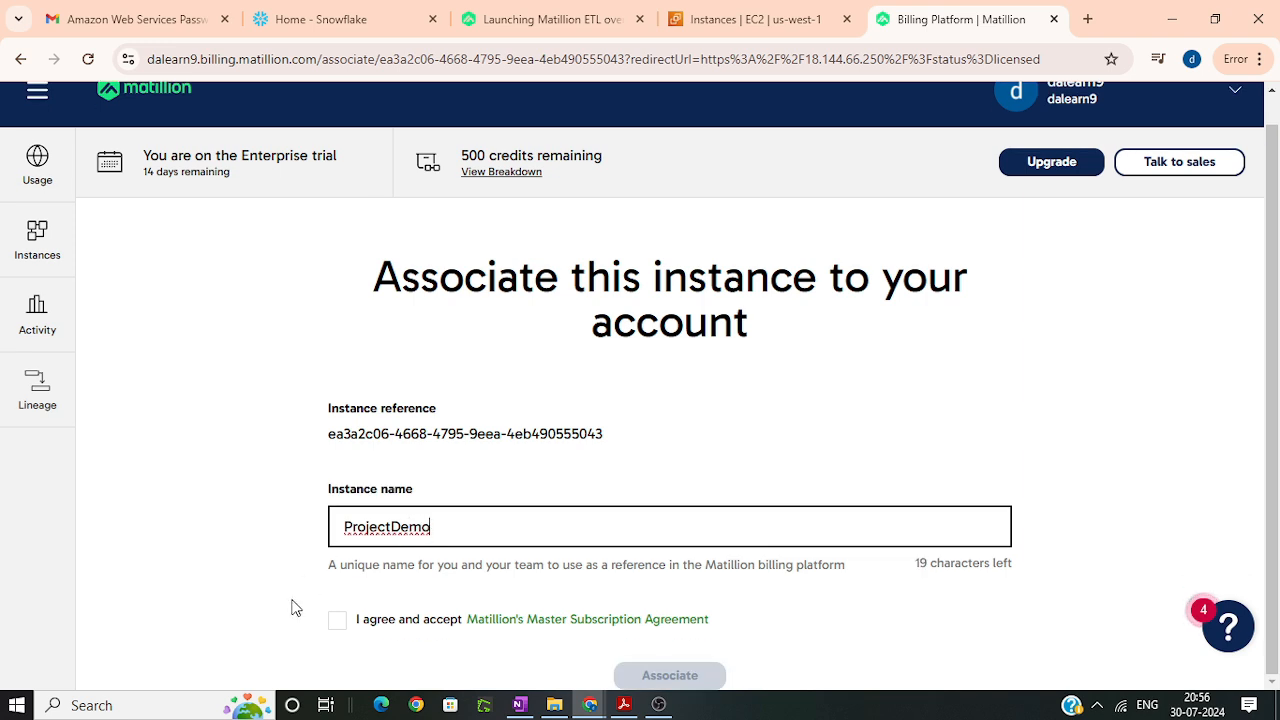
{"action": "left_click", "coordinate": [338, 625]}
{"action": "left_click", "coordinate": [338, 622]}
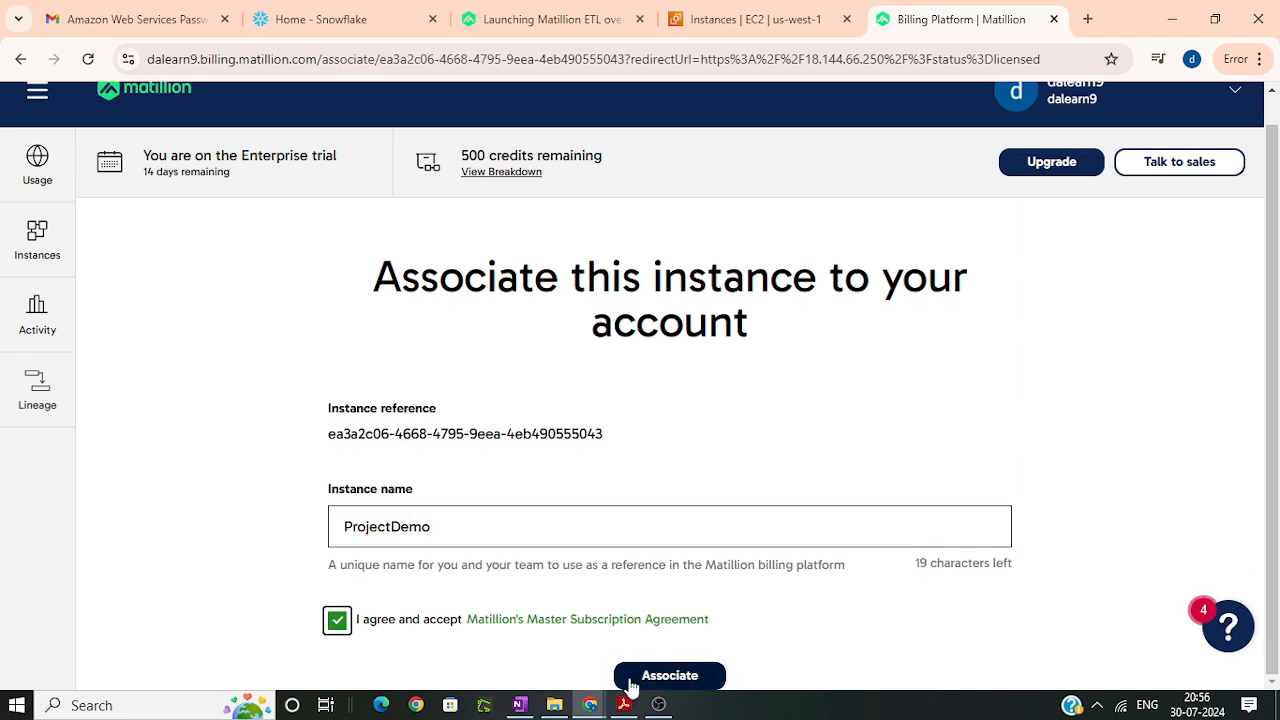
{"action": "left_click", "coordinate": [692, 678]}
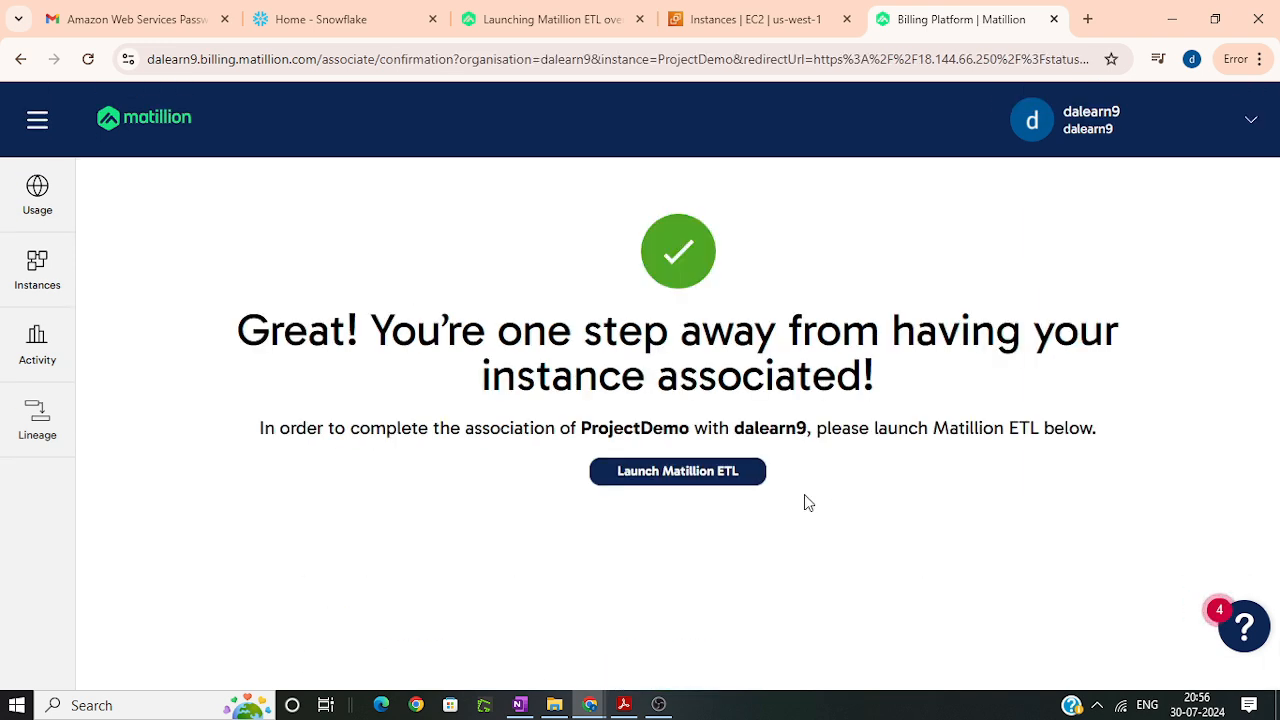
{"action": "left_click", "coordinate": [660, 472]}
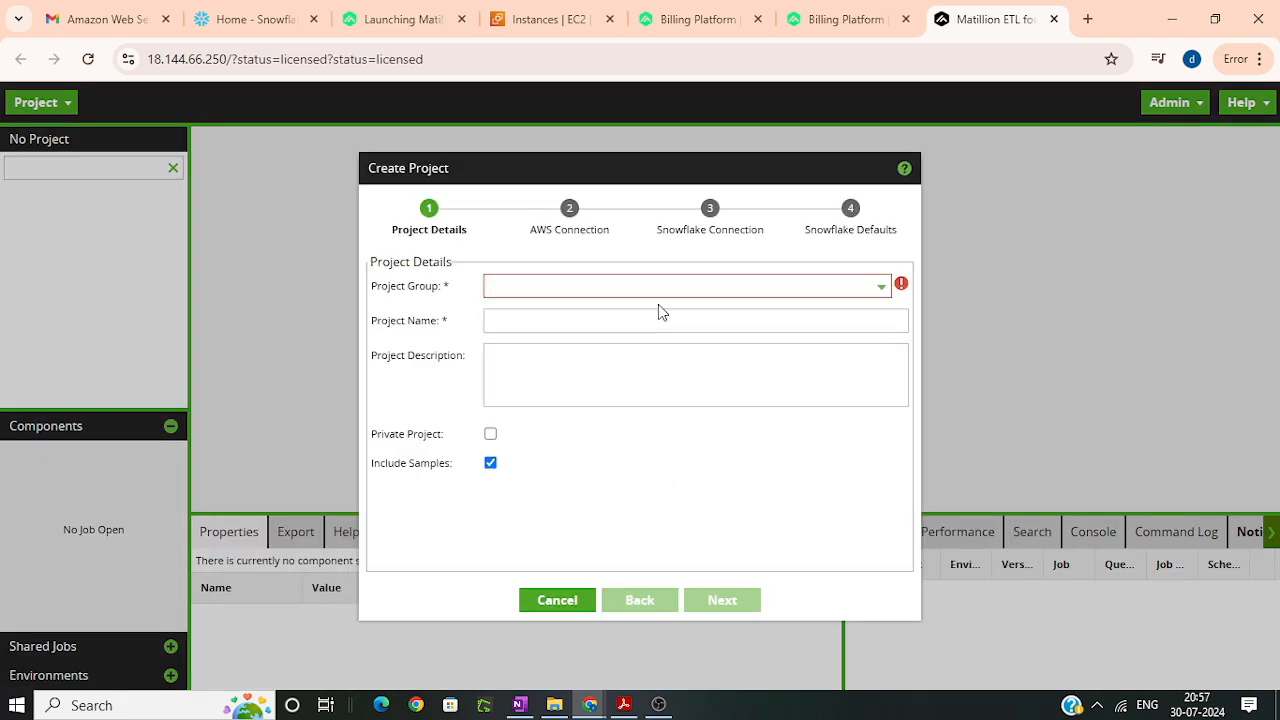
Step: Set the new project's group to Demo_Group
{"action": "type", "text": "PG_"}
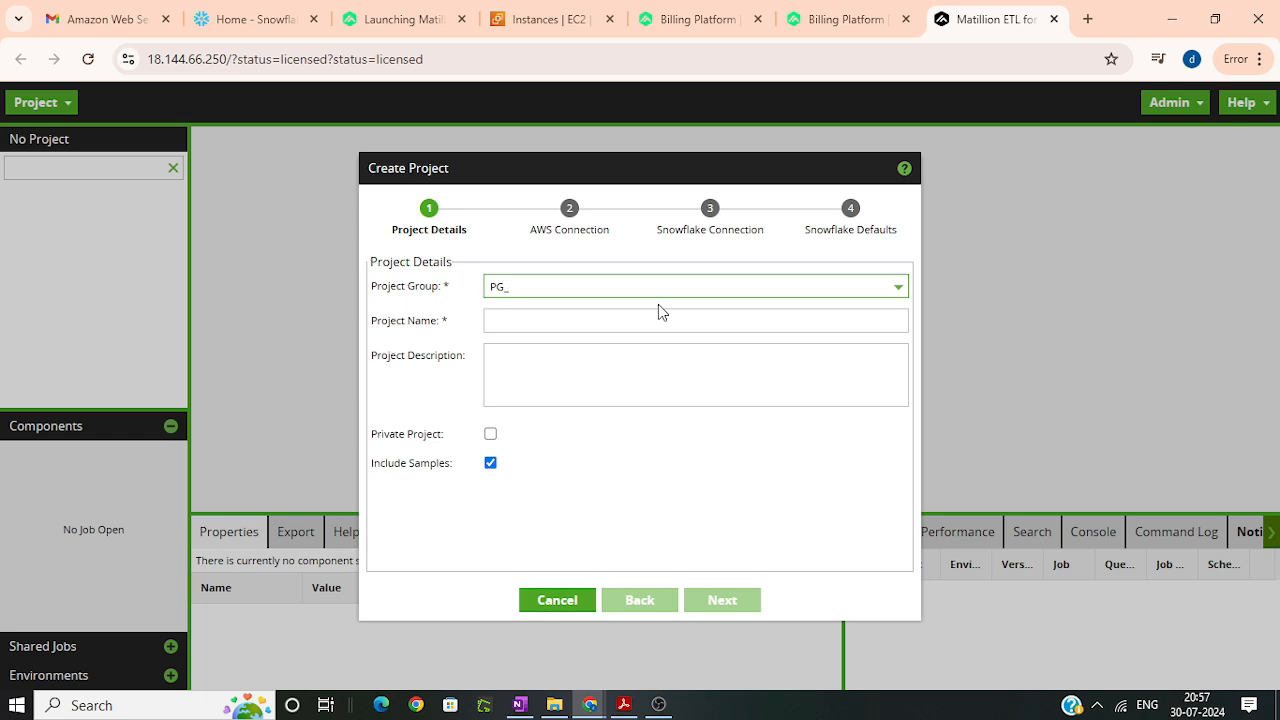
{"action": "type", "text": "Demo"}
{"action": "left_click_drag", "start_coordinate": [568, 289], "coordinate": [477, 293]}
{"action": "type", "text": "Demo_Group"}
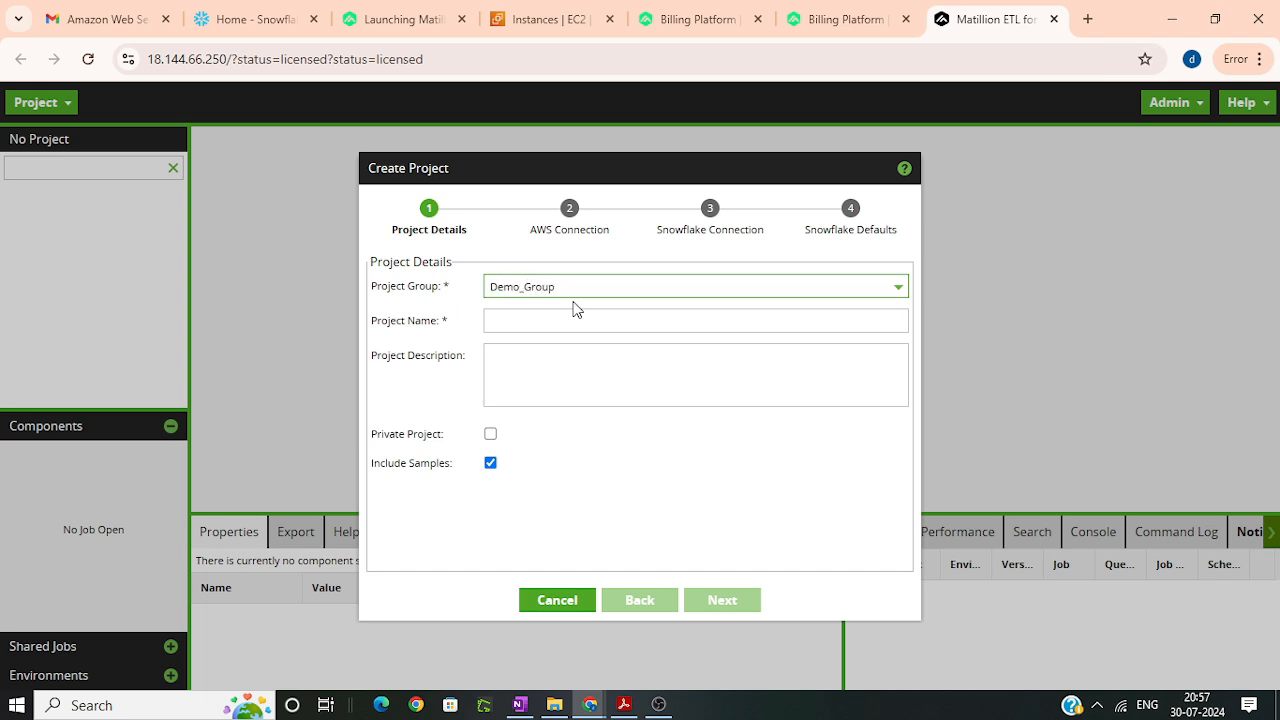
Step: Name the project Demo_Name with the description "This project is to learn and practice matillion projects" and continue to the AWS connection settings
{"action": "left_click", "coordinate": [578, 322]}
{"action": "type", "text": "D"}
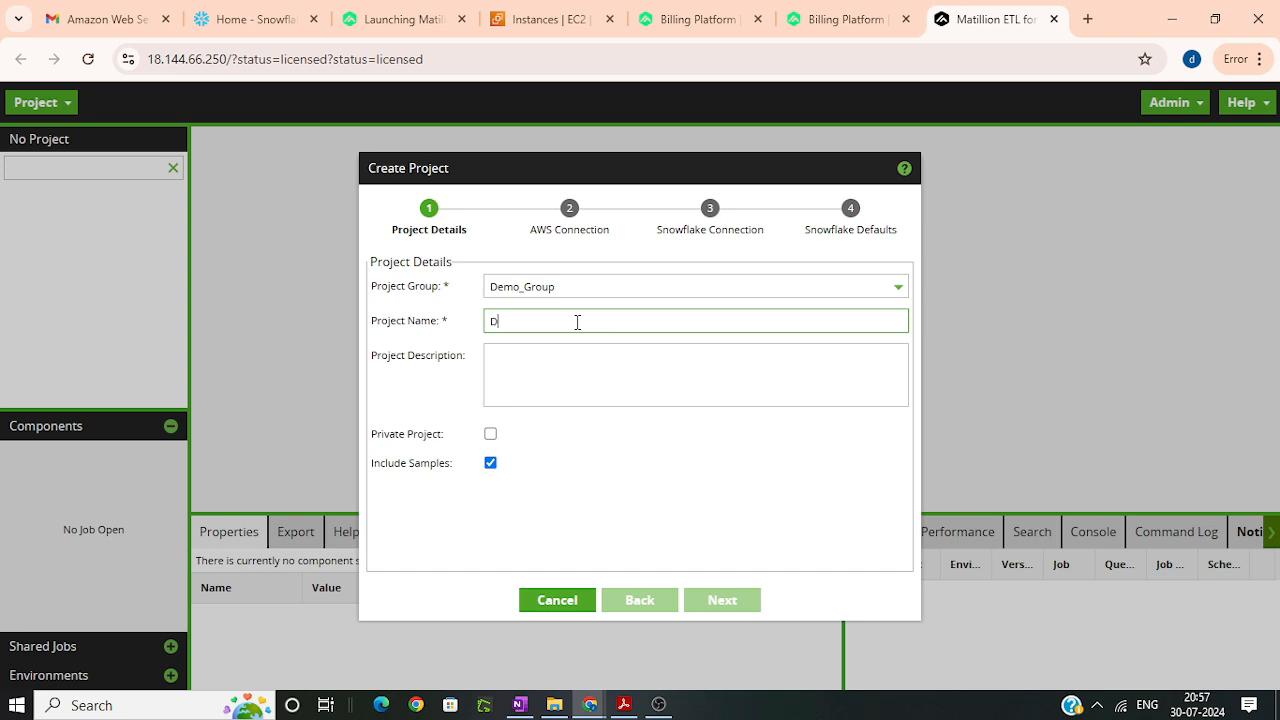
{"action": "type", "text": "emo_"}
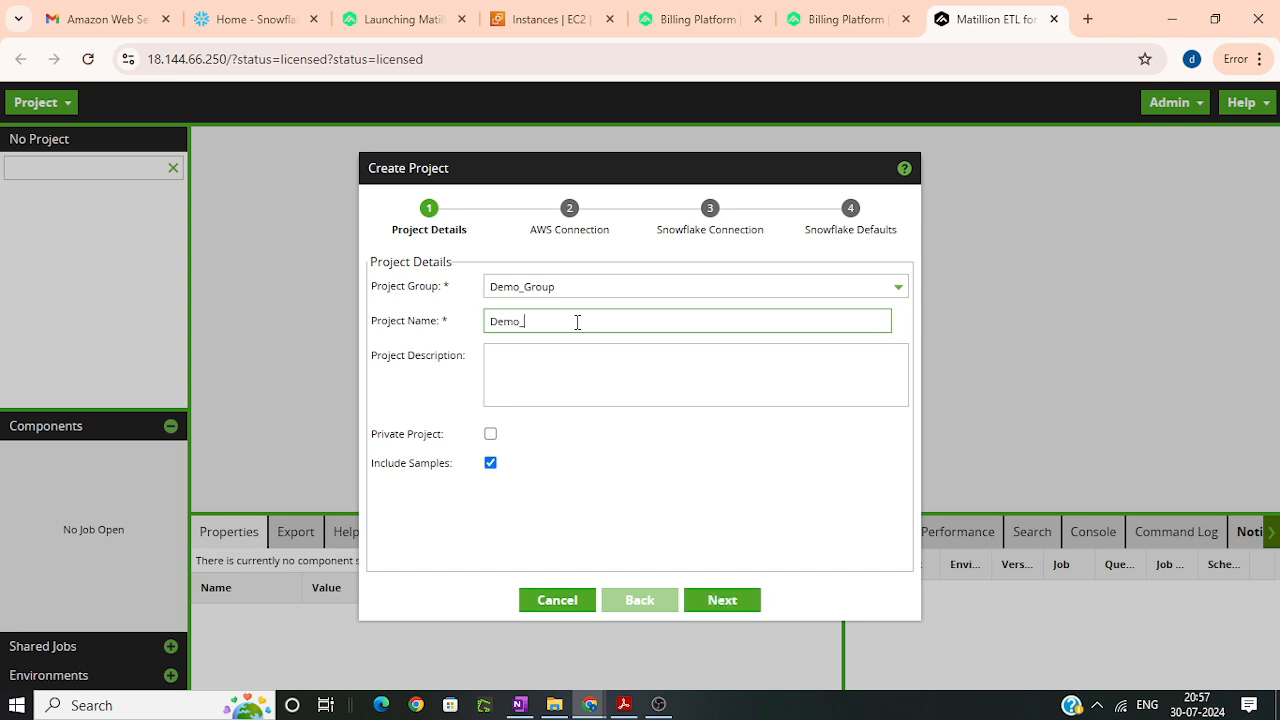
{"action": "type", "text": "Name"}
{"action": "left_click", "coordinate": [527, 370]}
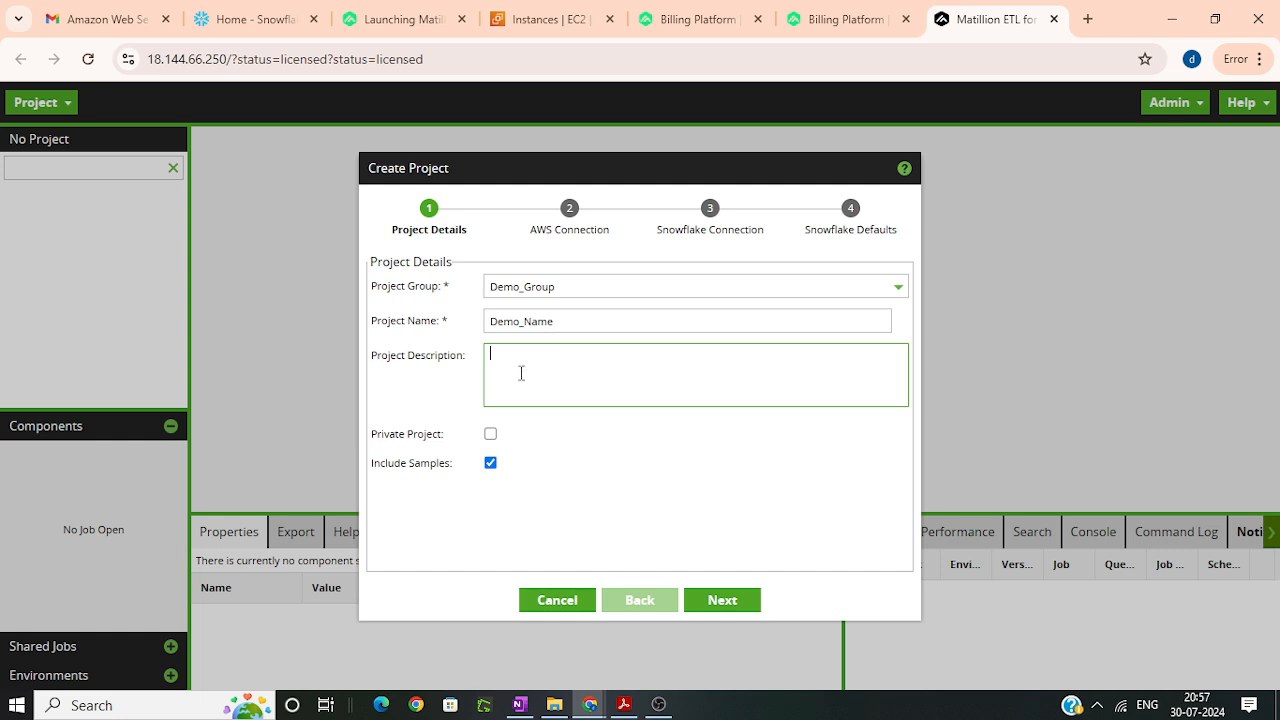
{"action": "type", "text": "This project is to learn and practice matillion projects"}
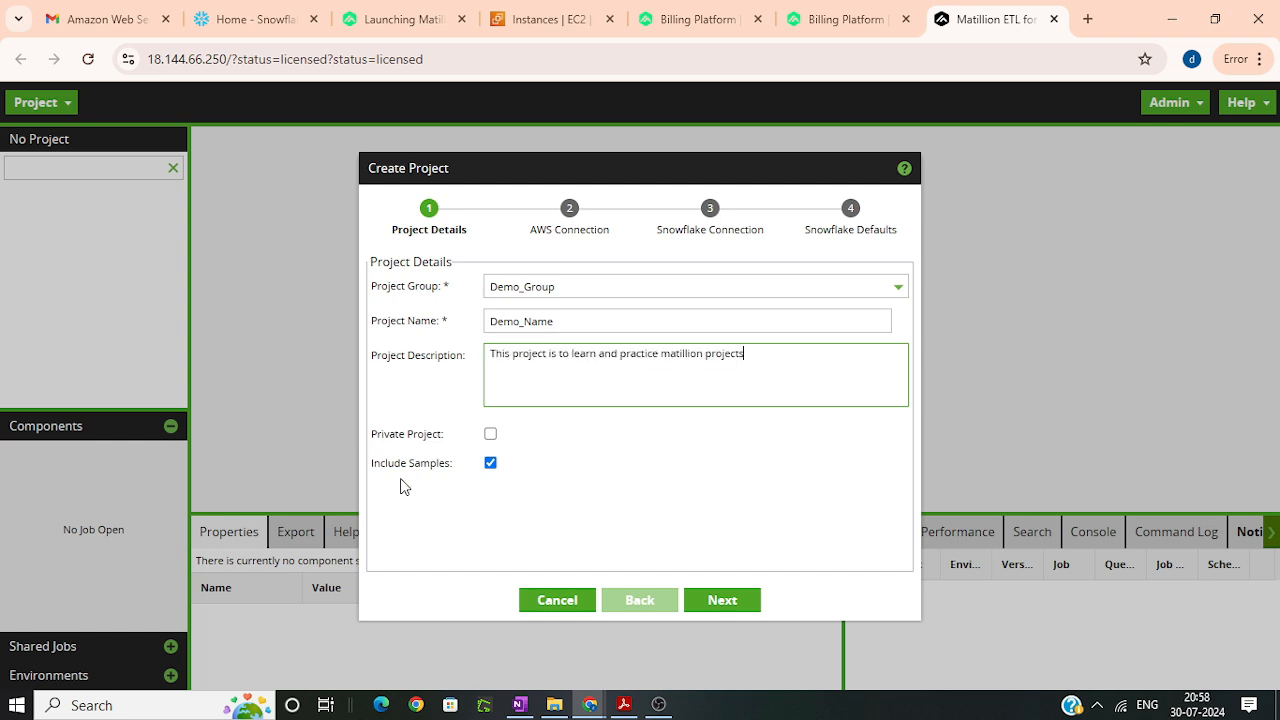
{"action": "left_click", "coordinate": [726, 605]}
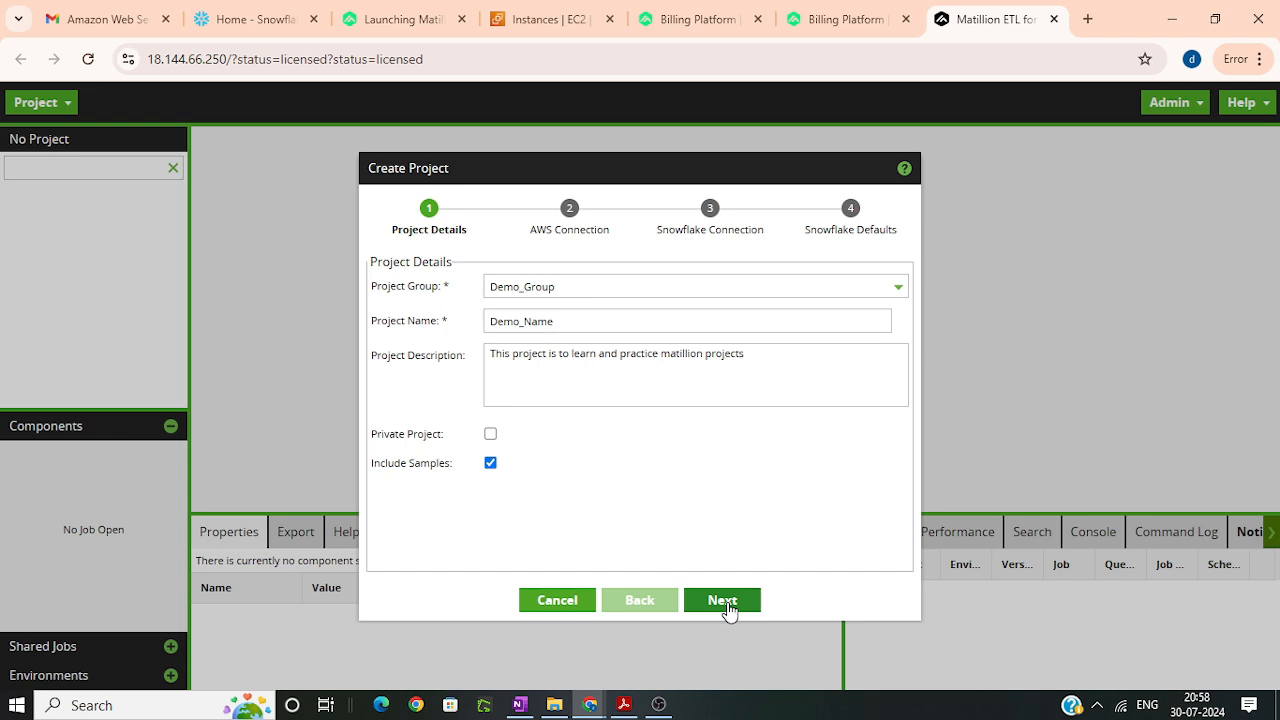
{"action": "left_click", "coordinate": [728, 606]}
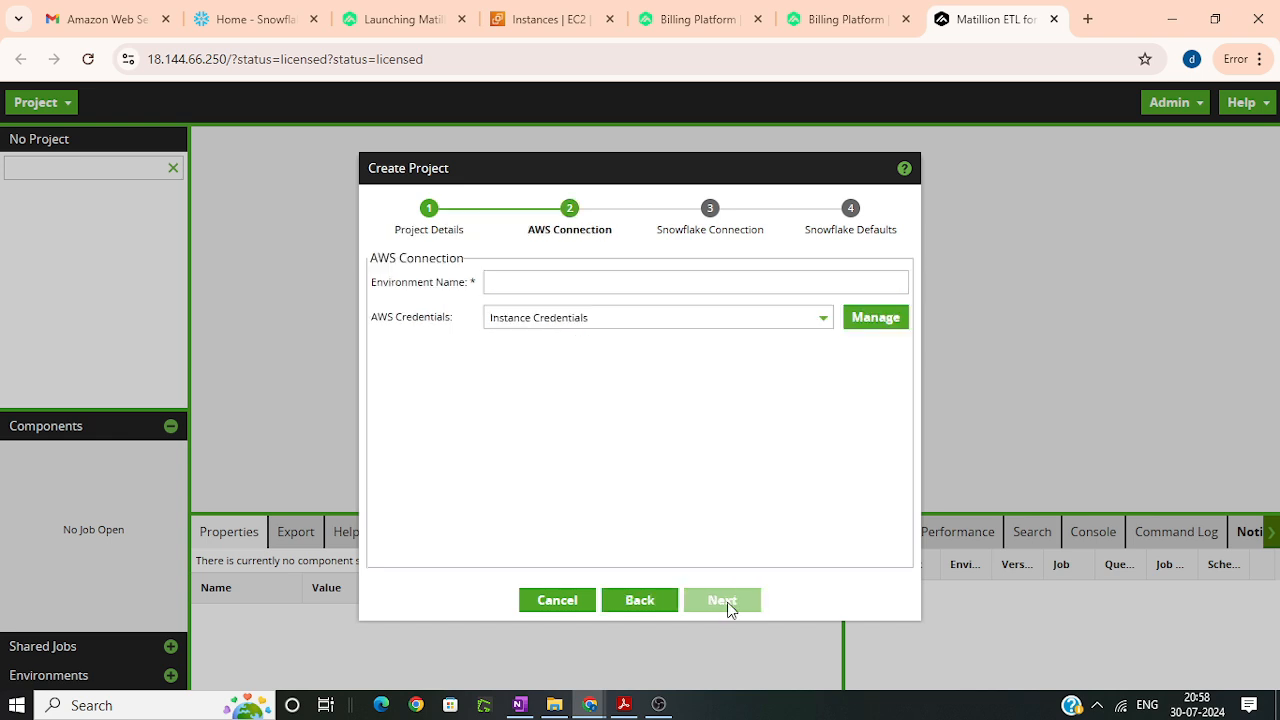
Step: Set the AWS connection's environment name to AWS_cred
{"action": "left_click", "coordinate": [587, 284]}
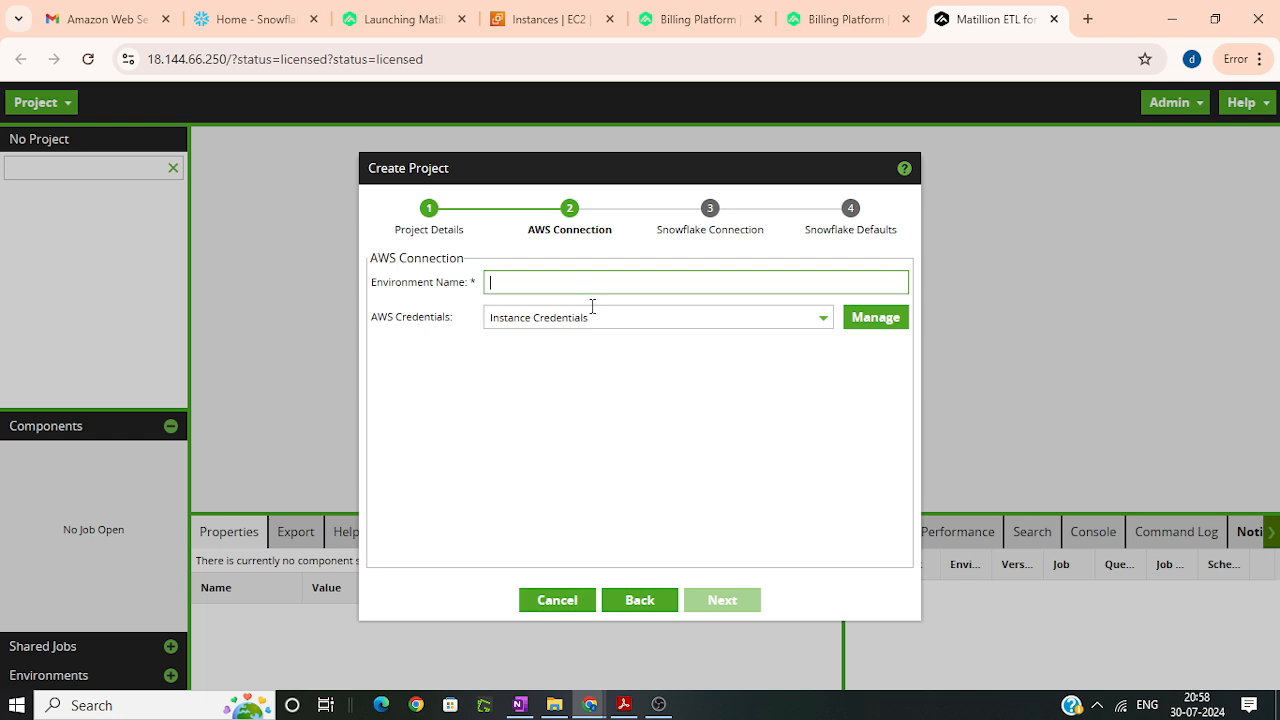
{"action": "type", "text": "AW"}
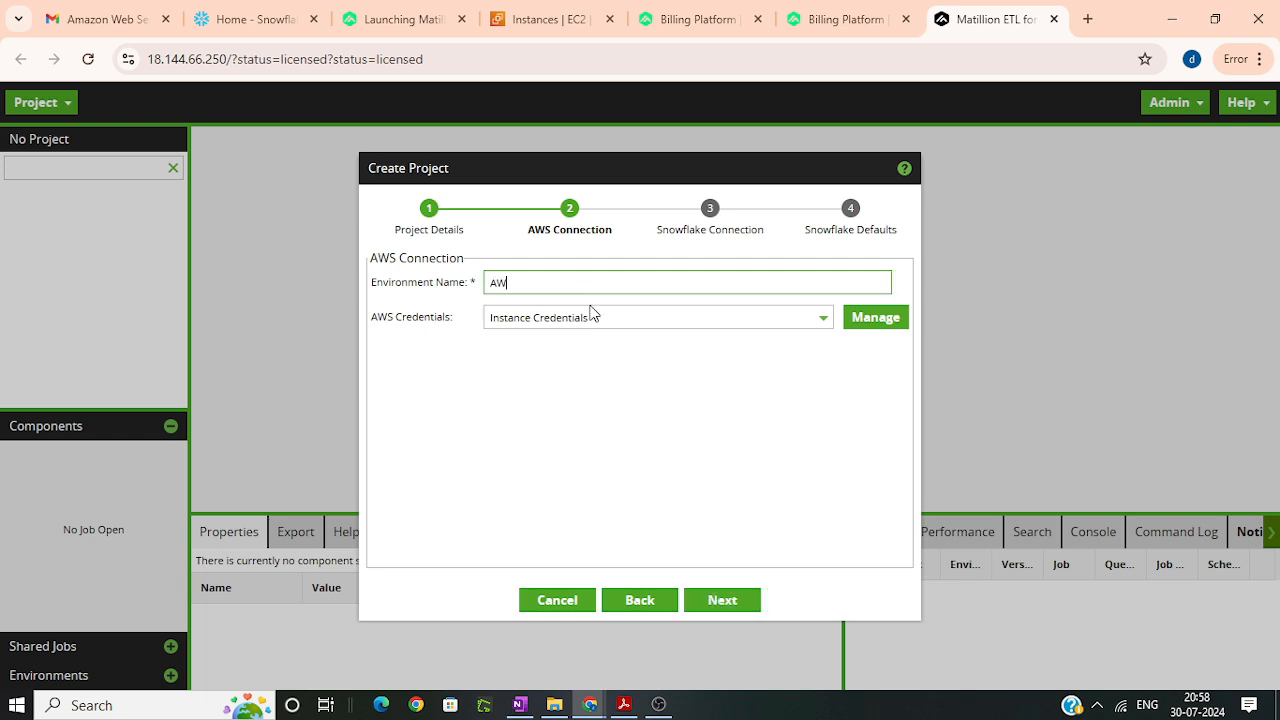
{"action": "type", "text": "S_cred"}
Step: Open credential management and start a new user-defined AWS credential named AWS_cred
{"action": "left_click", "coordinate": [607, 316]}
{"action": "left_click", "coordinate": [906, 327]}
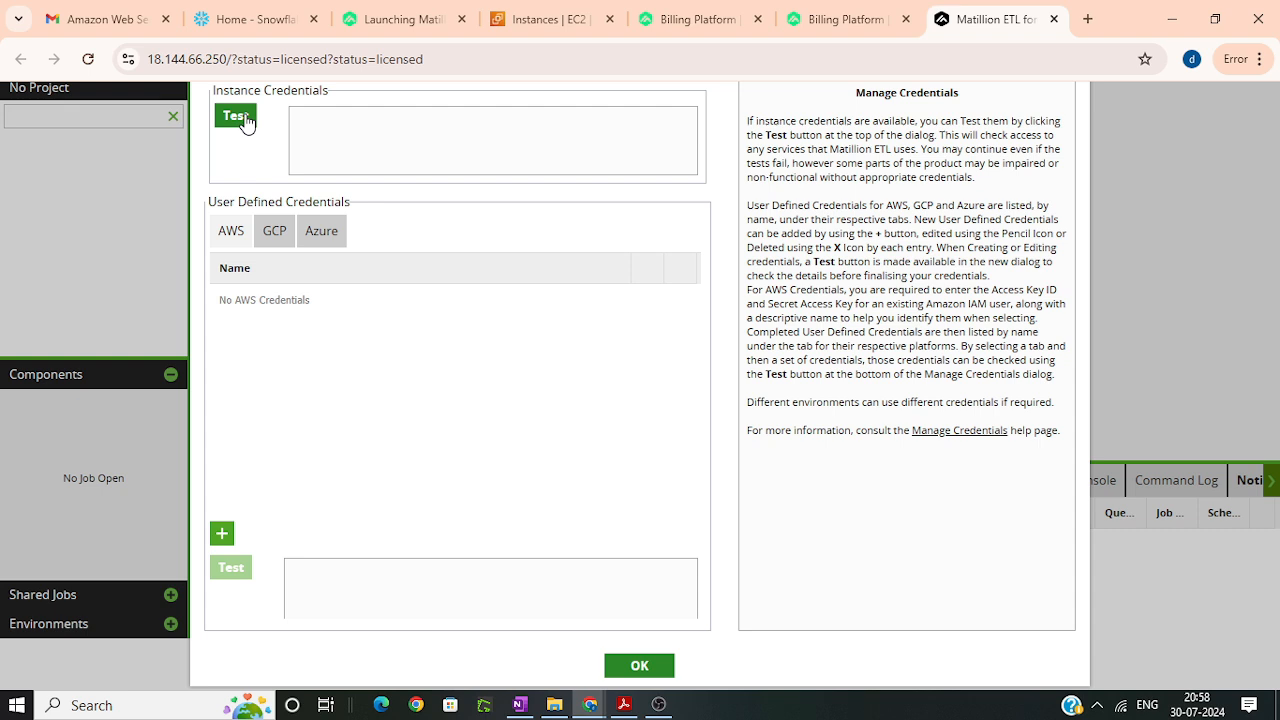
{"action": "left_click", "coordinate": [222, 536]}
{"action": "left_click", "coordinate": [589, 201]}
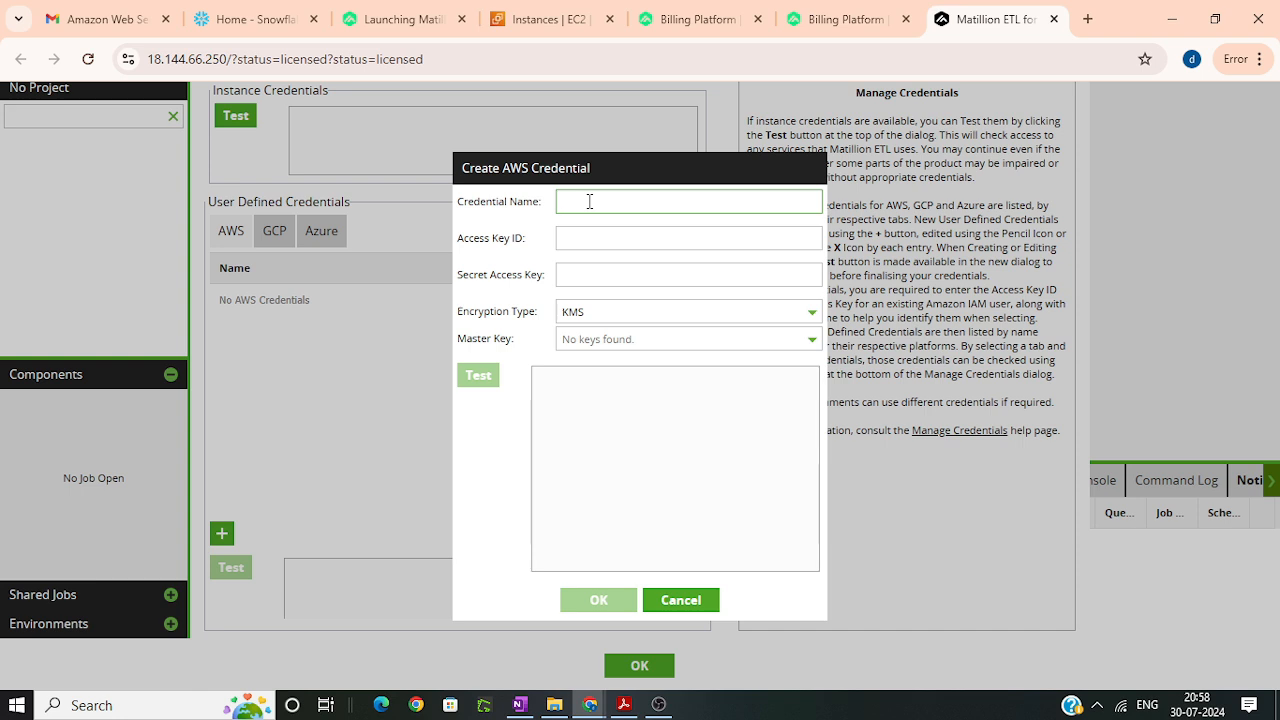
{"action": "type", "text": "AWS_Cred"}
{"action": "left_click", "coordinate": [597, 238]}
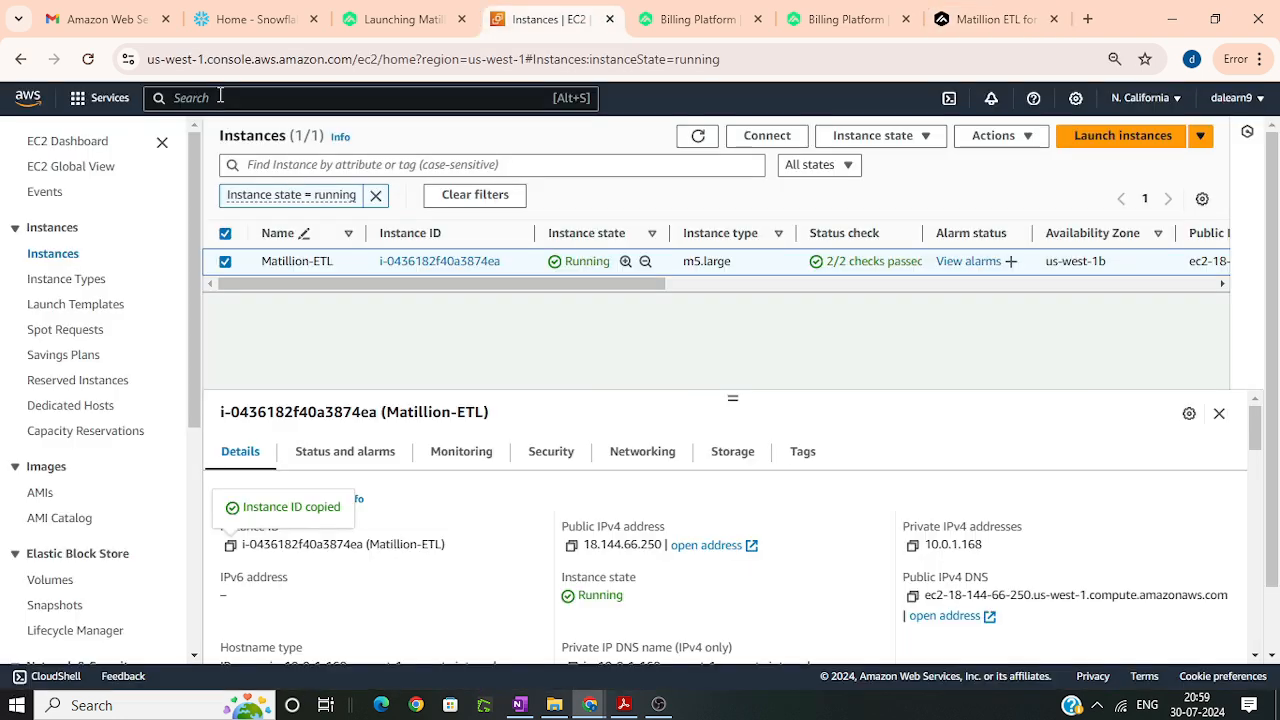
Step: Switch to the AWS console, find the IAM service, and open the account's own security credentials
{"action": "type", "text": "iam"}
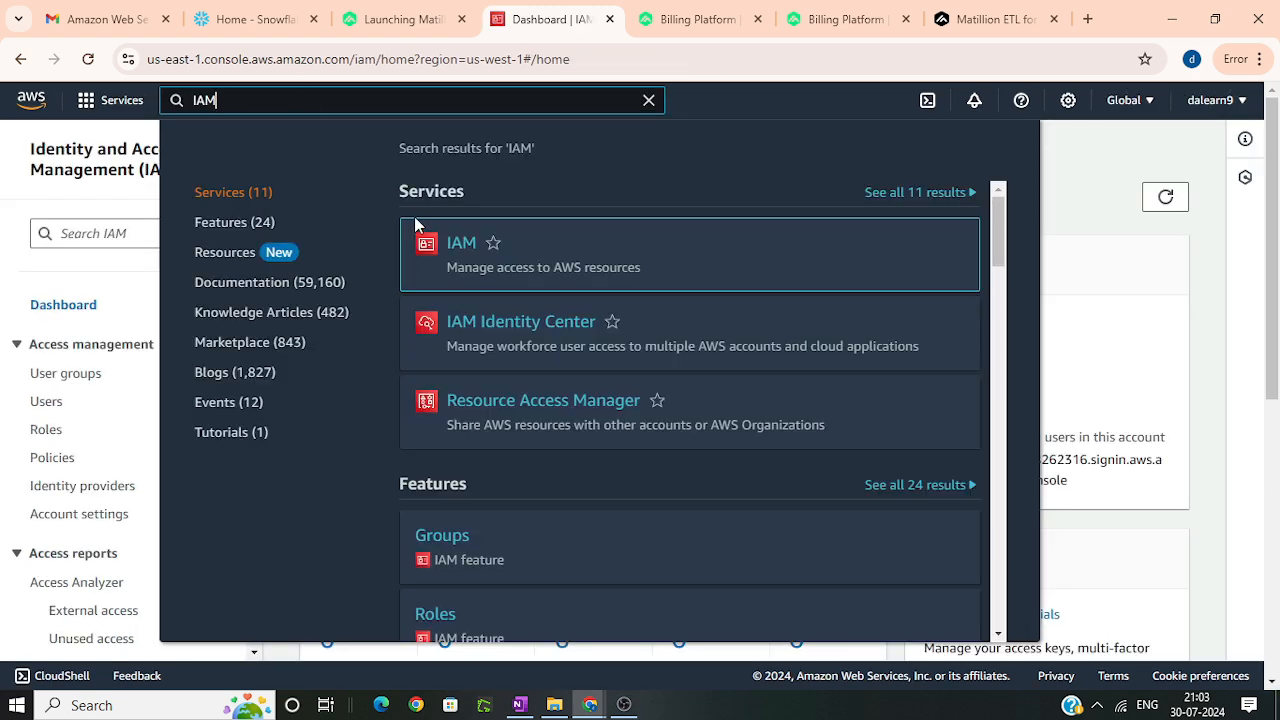
{"action": "left_click", "coordinate": [460, 245]}
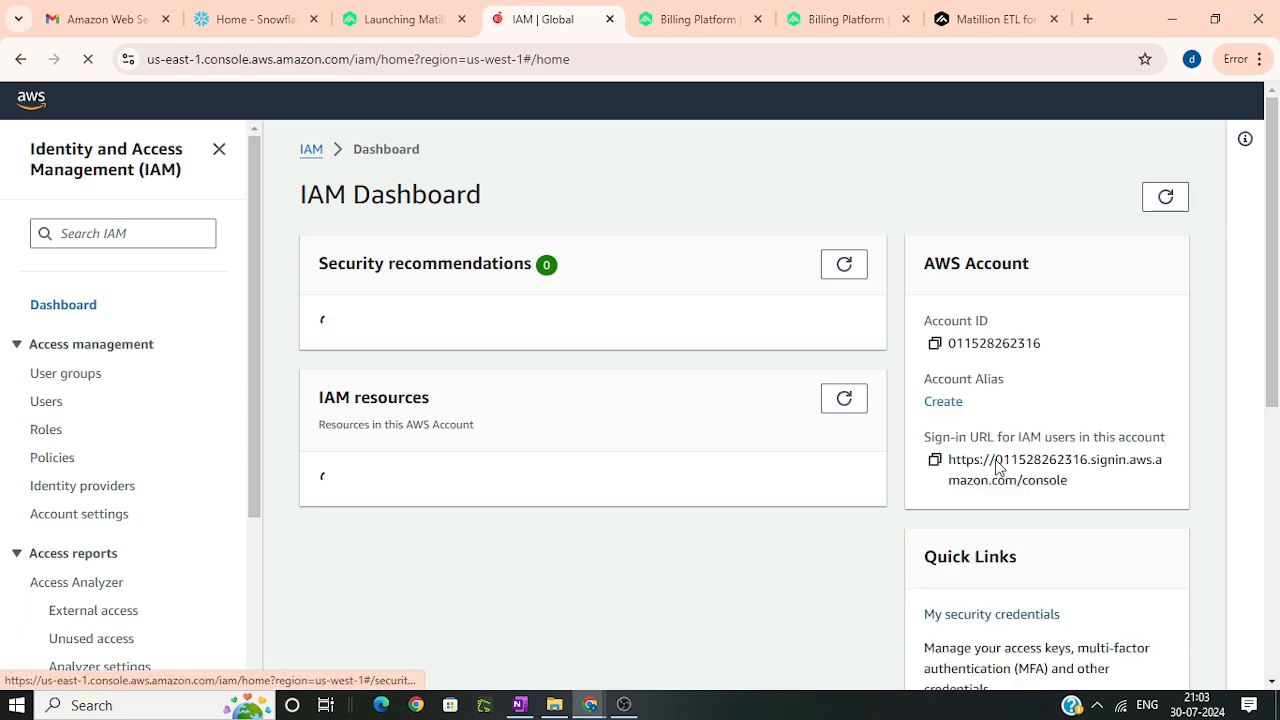
{"action": "left_click", "coordinate": [1015, 614]}
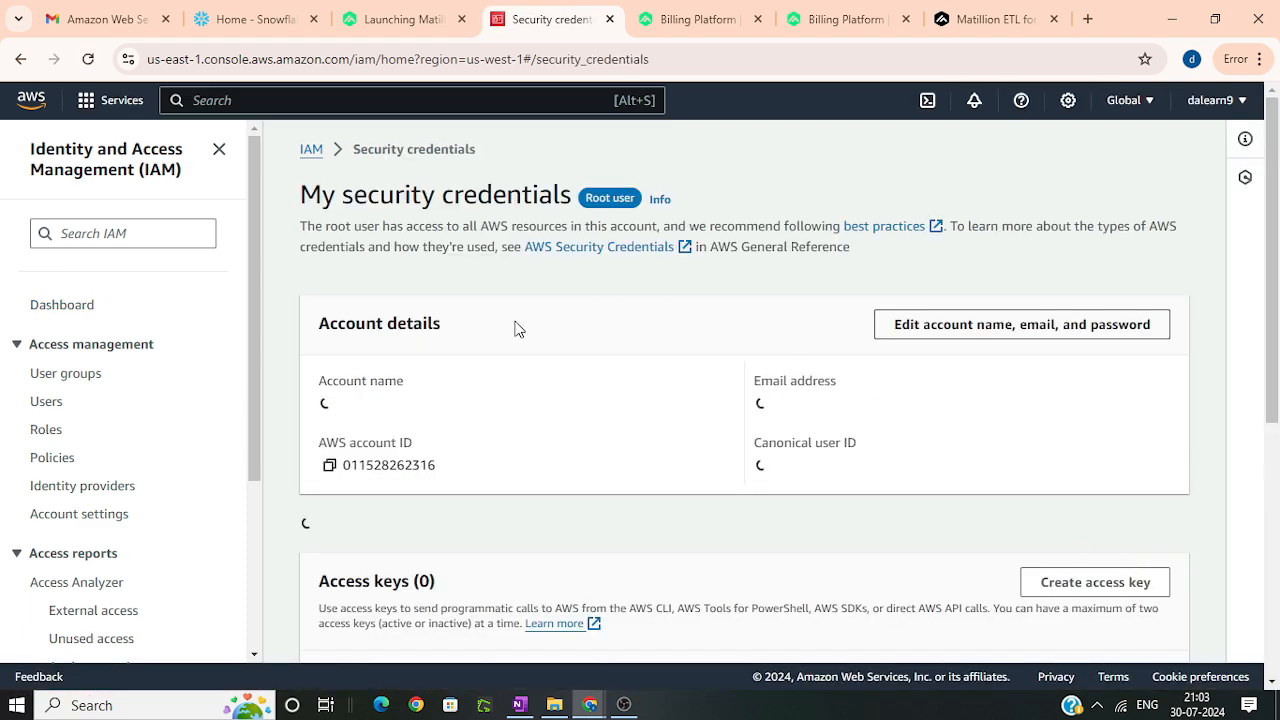
Step: Create a root user access key, acknowledging that it is not a best practice
{"action": "scroll", "coordinate": [893, 473], "scroll_direction": "down", "scroll_amount": 2}
{"action": "scroll", "coordinate": [893, 473], "scroll_direction": "down", "scroll_amount": 2}
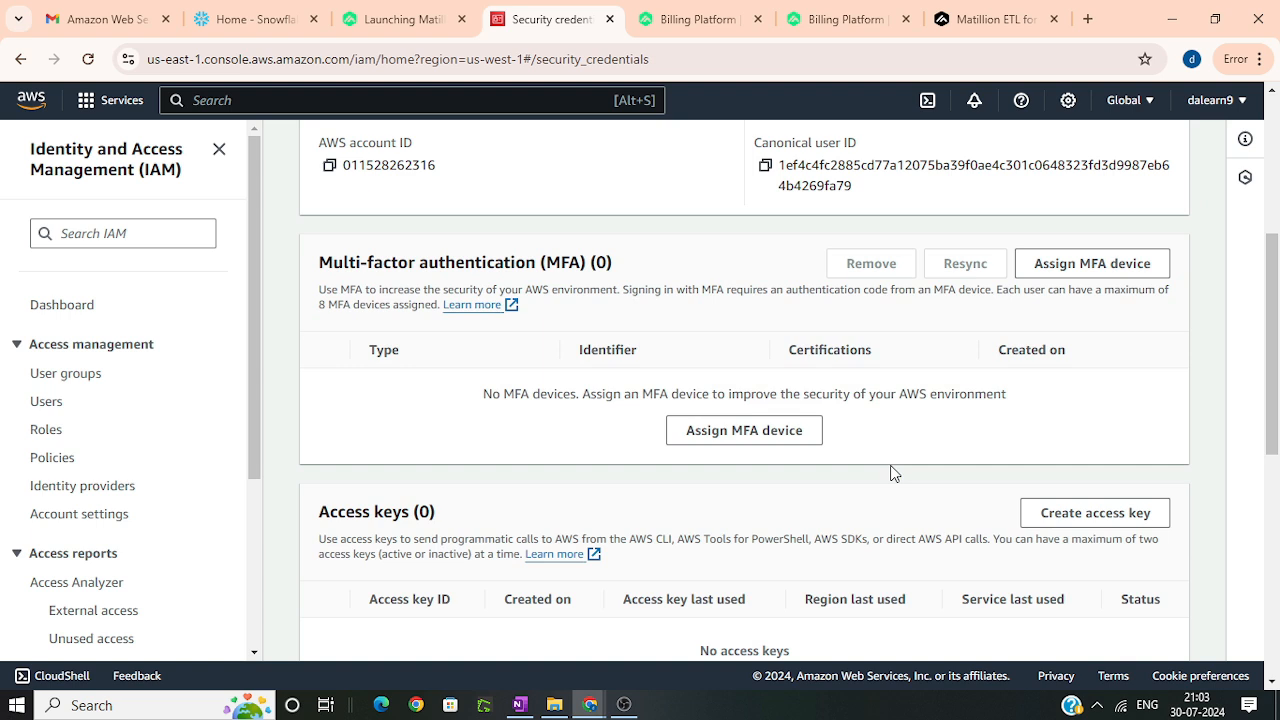
{"action": "left_click", "coordinate": [1118, 514]}
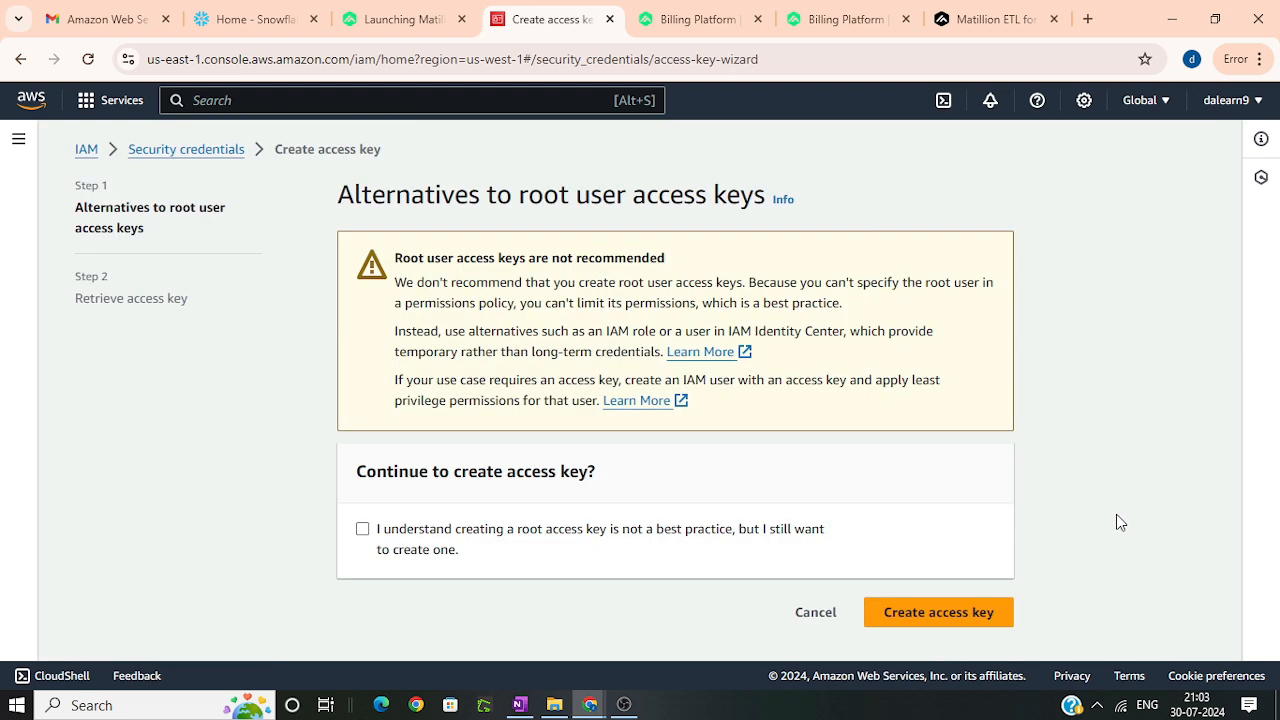
{"action": "left_click", "coordinate": [478, 528]}
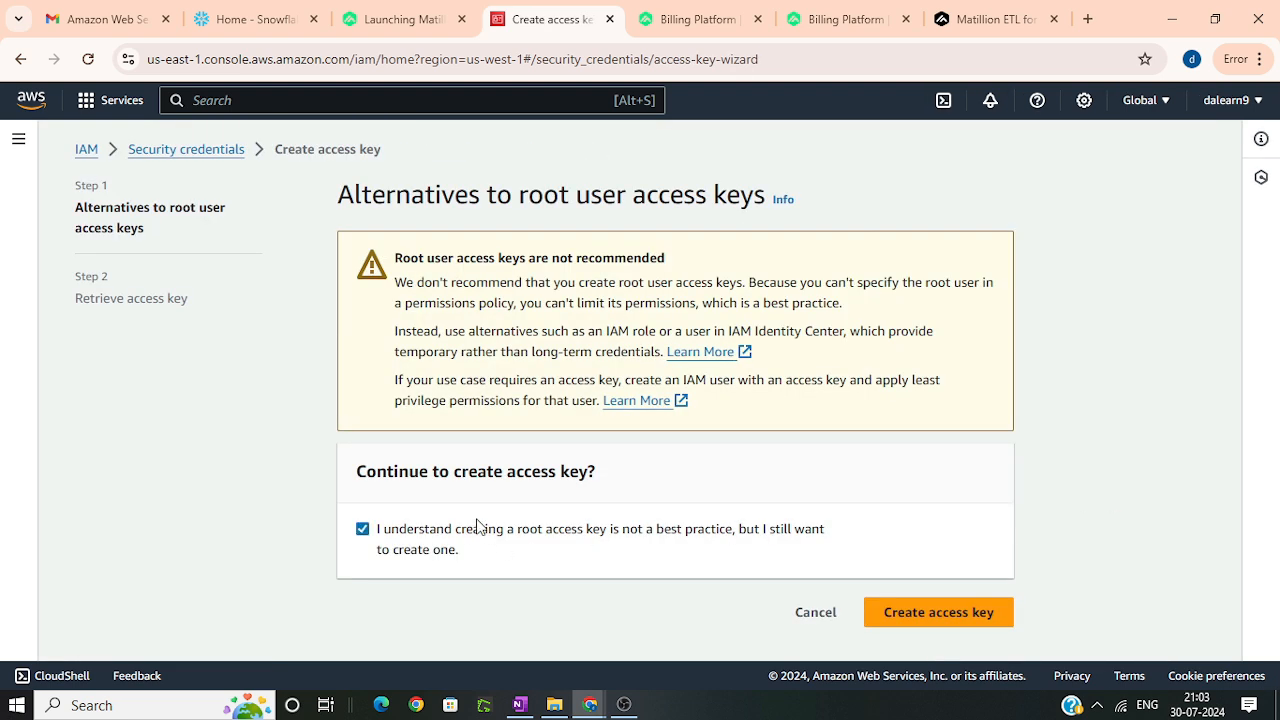
{"action": "left_click", "coordinate": [924, 616]}
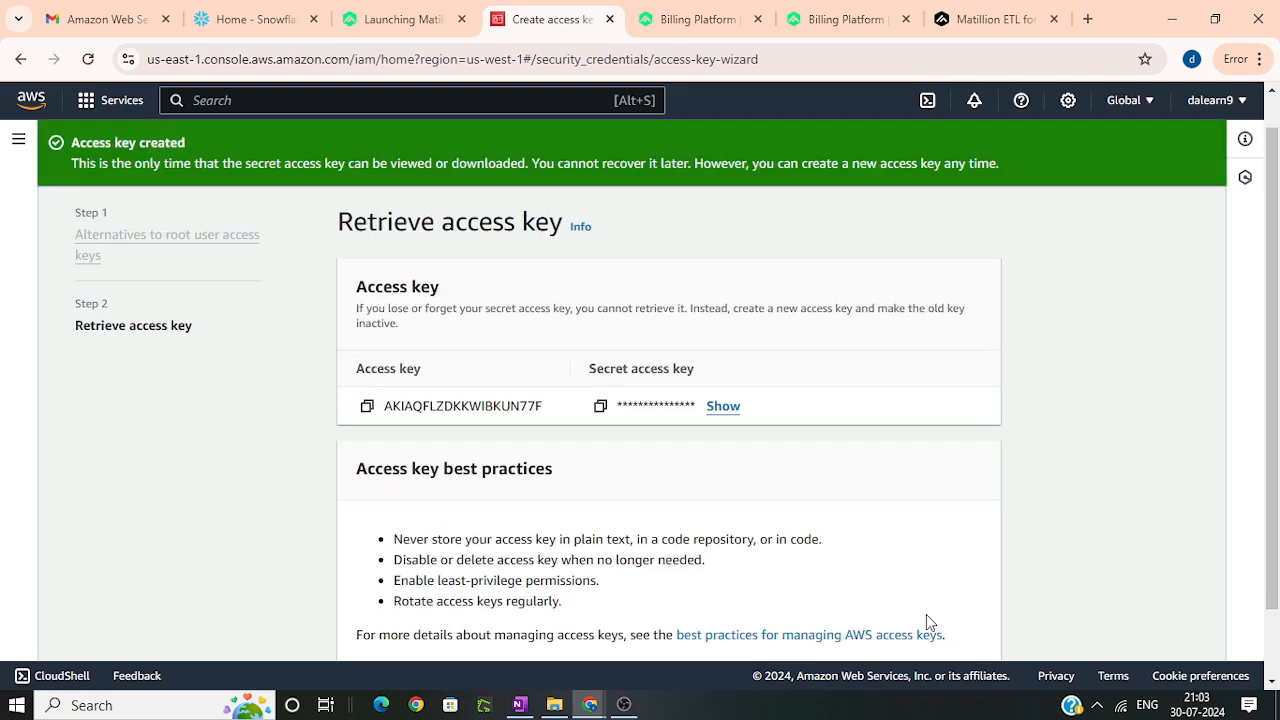
Step: Copy the new access key from AWS and paste it as the Access Key ID of the Matillion AWS credential
{"action": "left_click", "coordinate": [367, 405]}
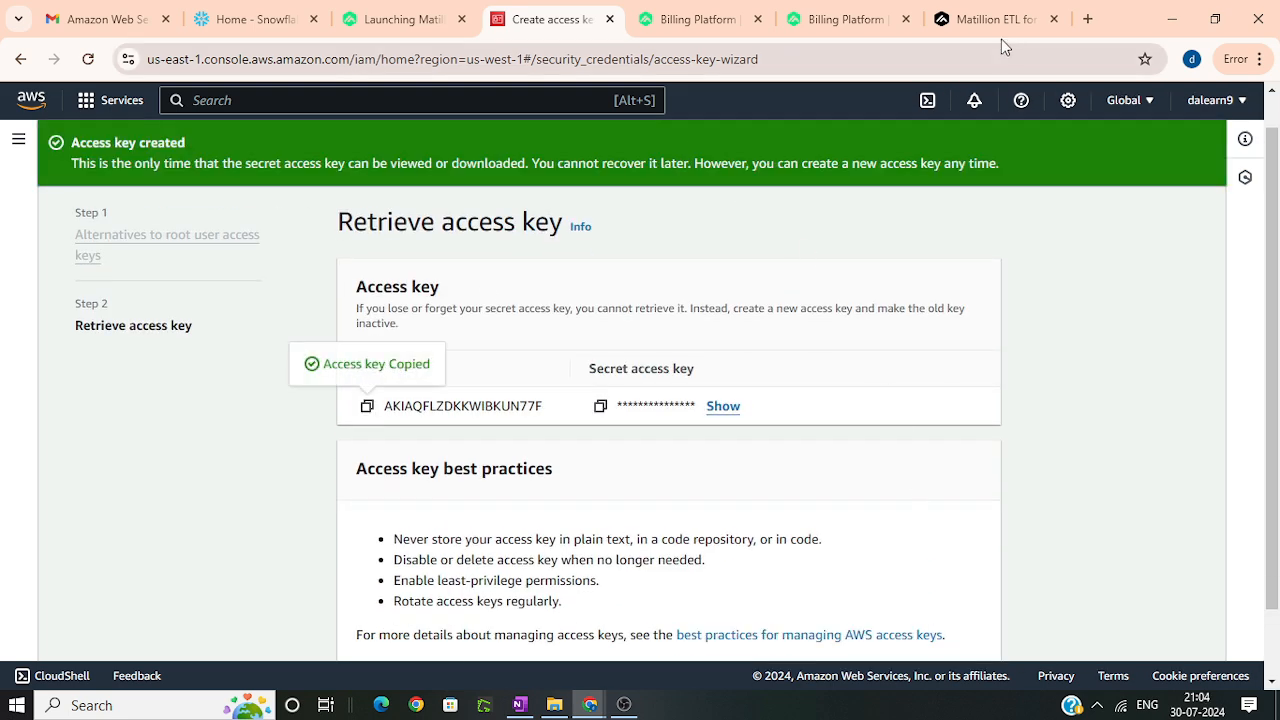
{"action": "left_click", "coordinate": [987, 19]}
{"action": "key", "text": "ctrl+v"}
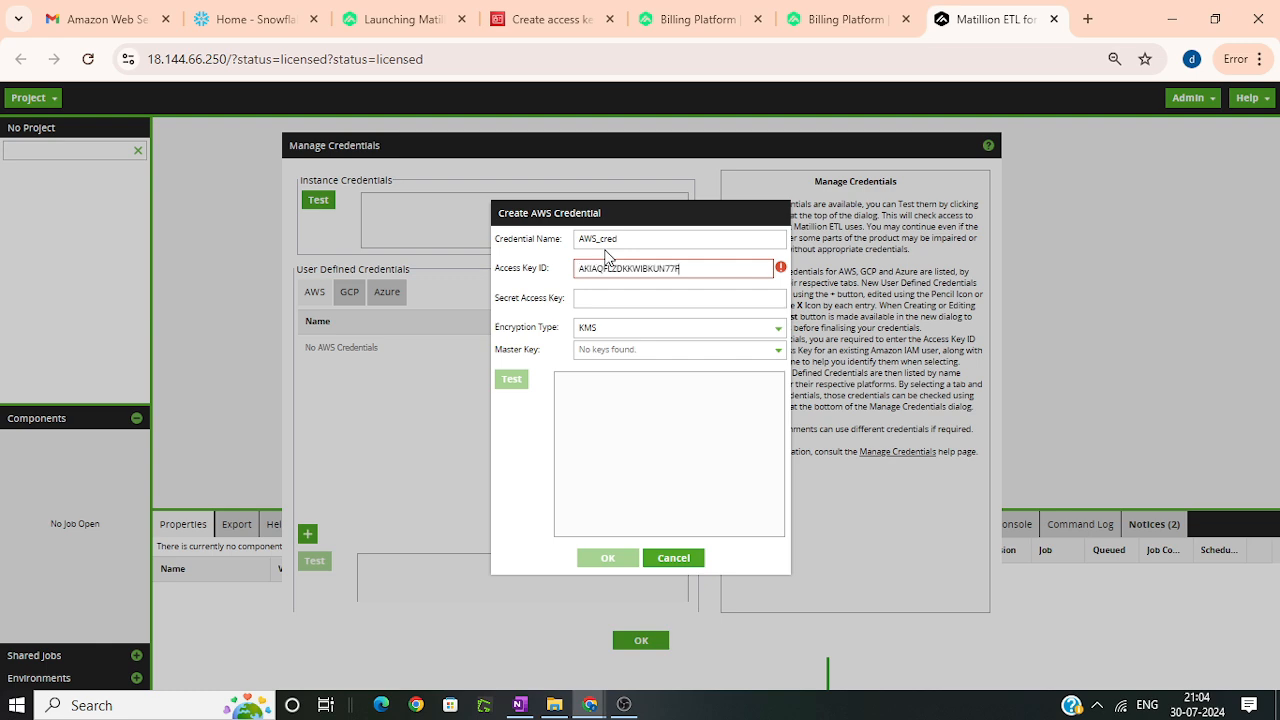
Step: Copy the secret access key from AWS, return to the Matillion credential, and set its encryption type to Encoded
{"action": "left_click", "coordinate": [545, 20]}
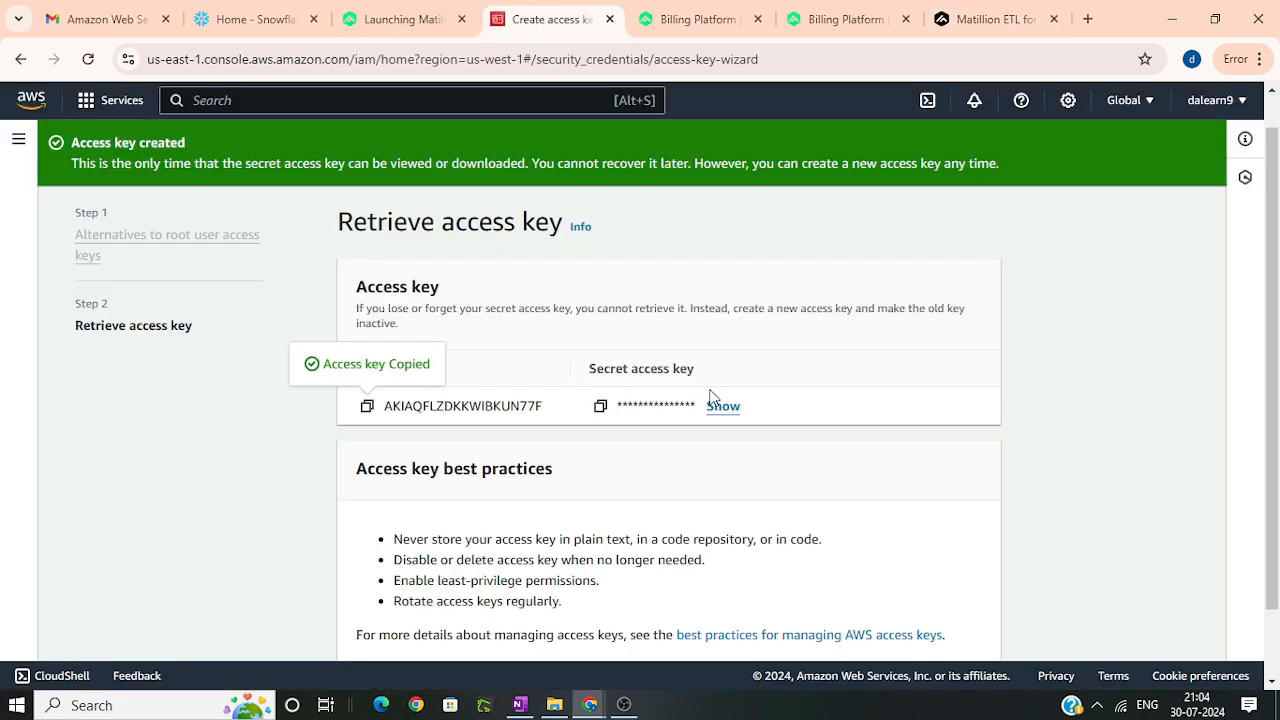
{"action": "left_click", "coordinate": [600, 407]}
{"action": "left_click", "coordinate": [987, 19]}
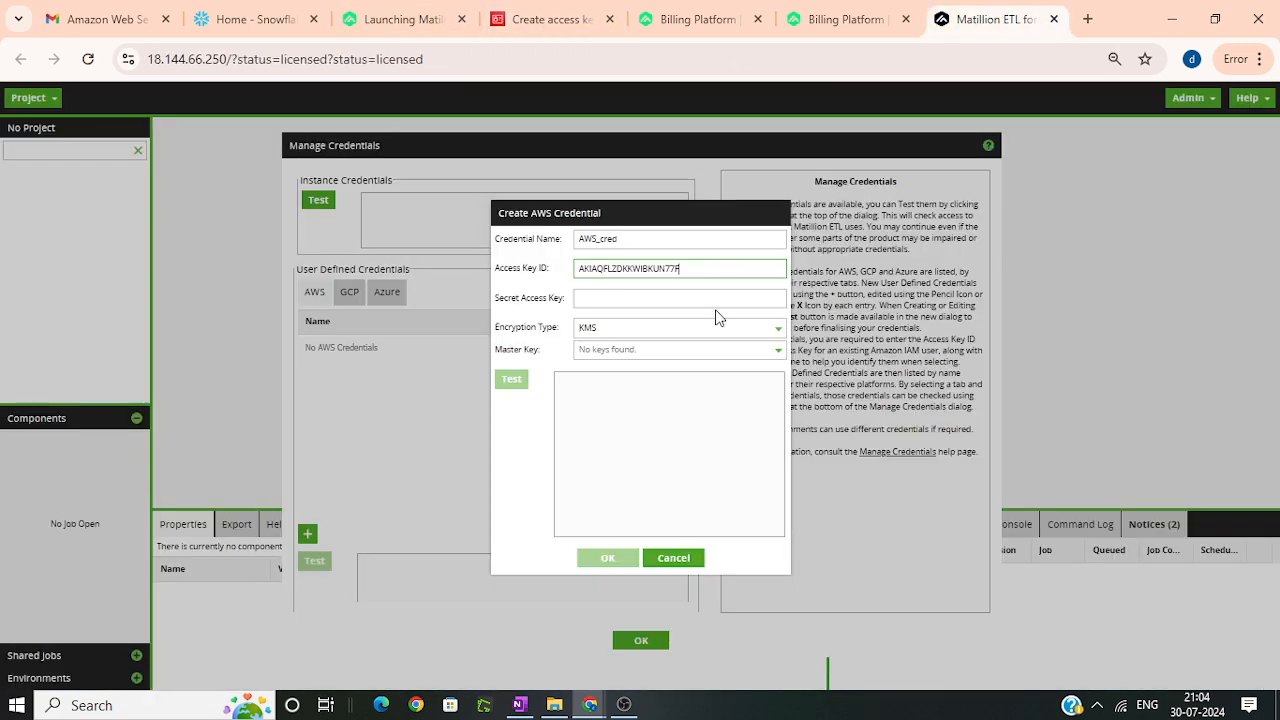
{"action": "left_click", "coordinate": [629, 298]}
{"action": "left_click", "coordinate": [629, 327]}
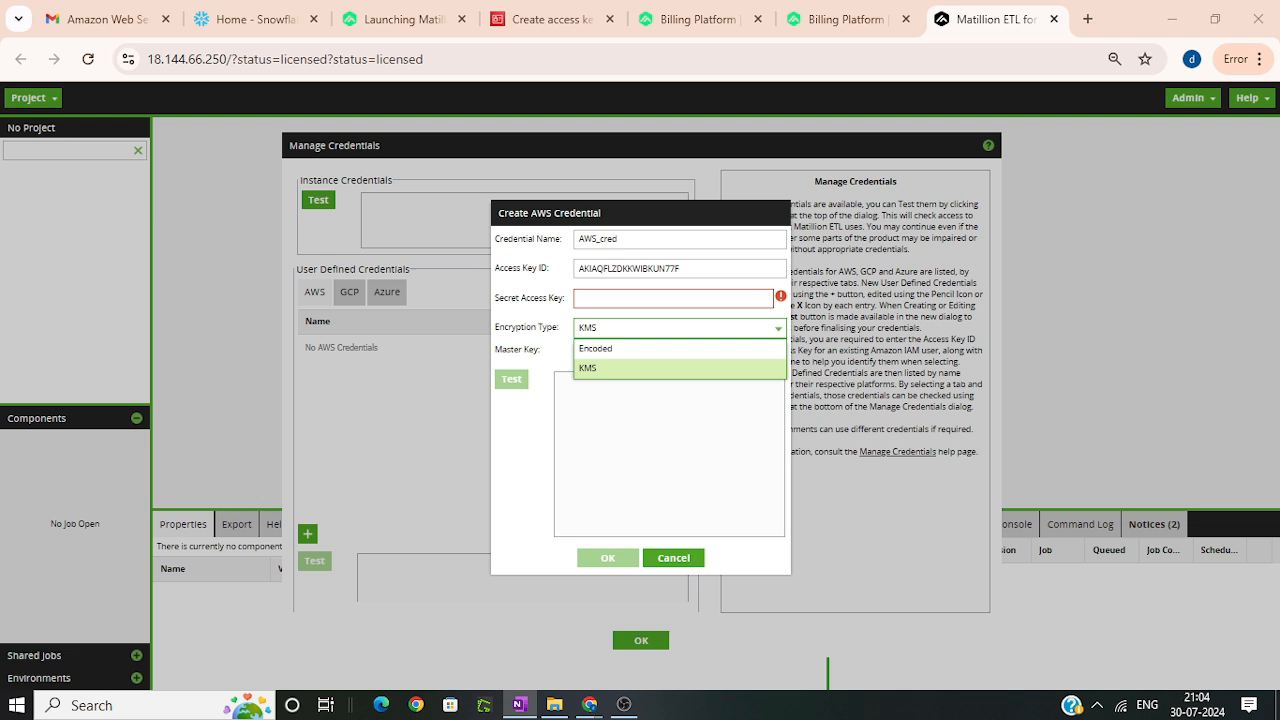
{"action": "left_click", "coordinate": [590, 348]}
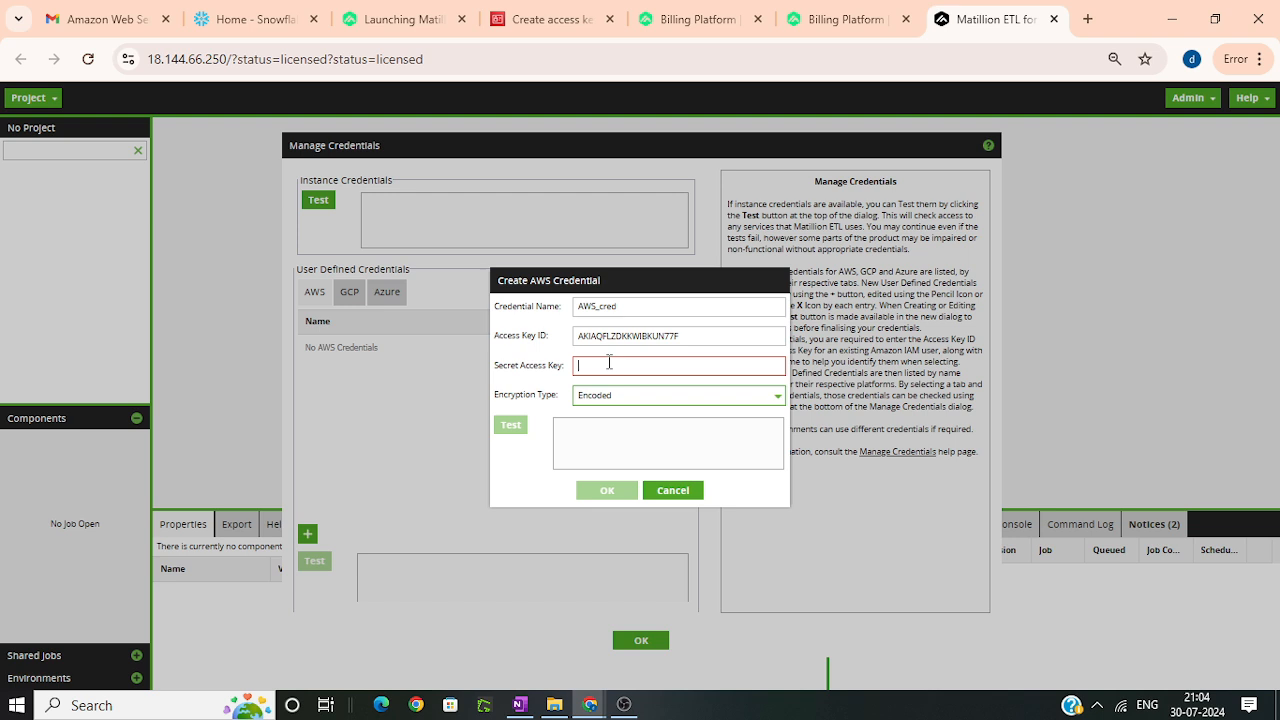
Step: Paste the secret access key into the AWS_cred credential, then test and save the credential
{"action": "left_click", "coordinate": [609, 363]}
{"action": "key", "text": "ctrl+v"}
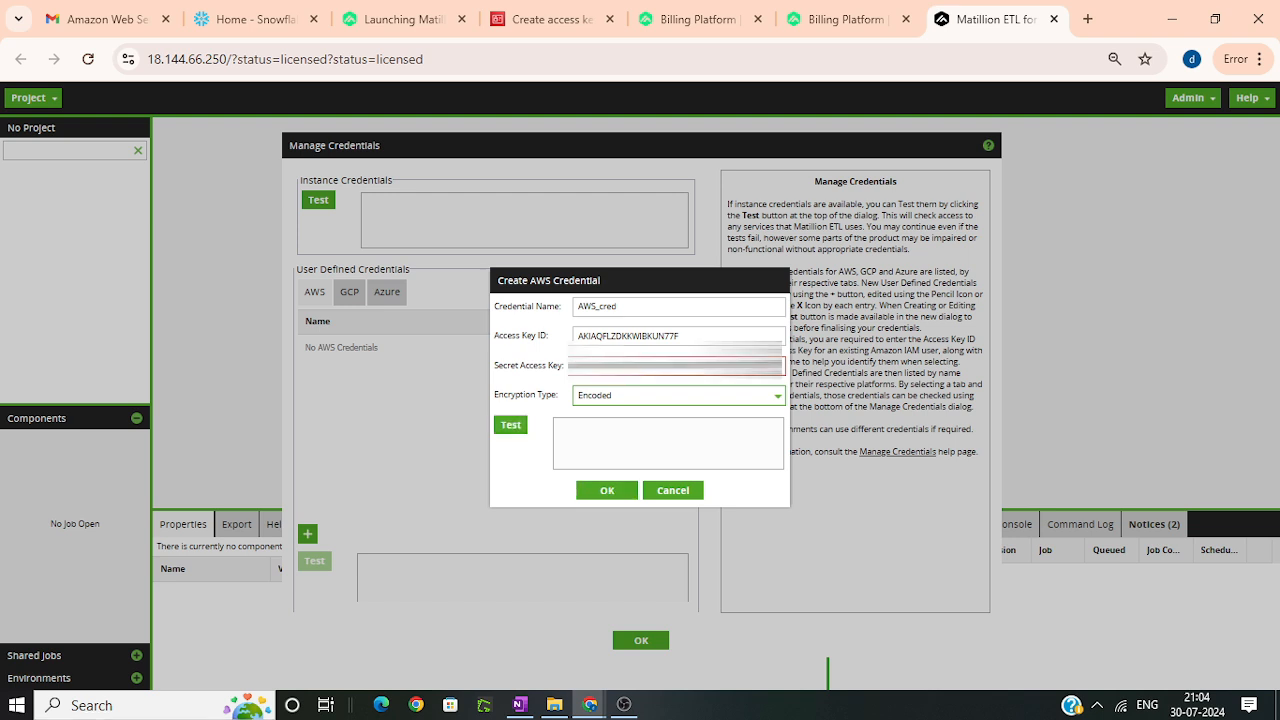
{"action": "left_click", "coordinate": [510, 426]}
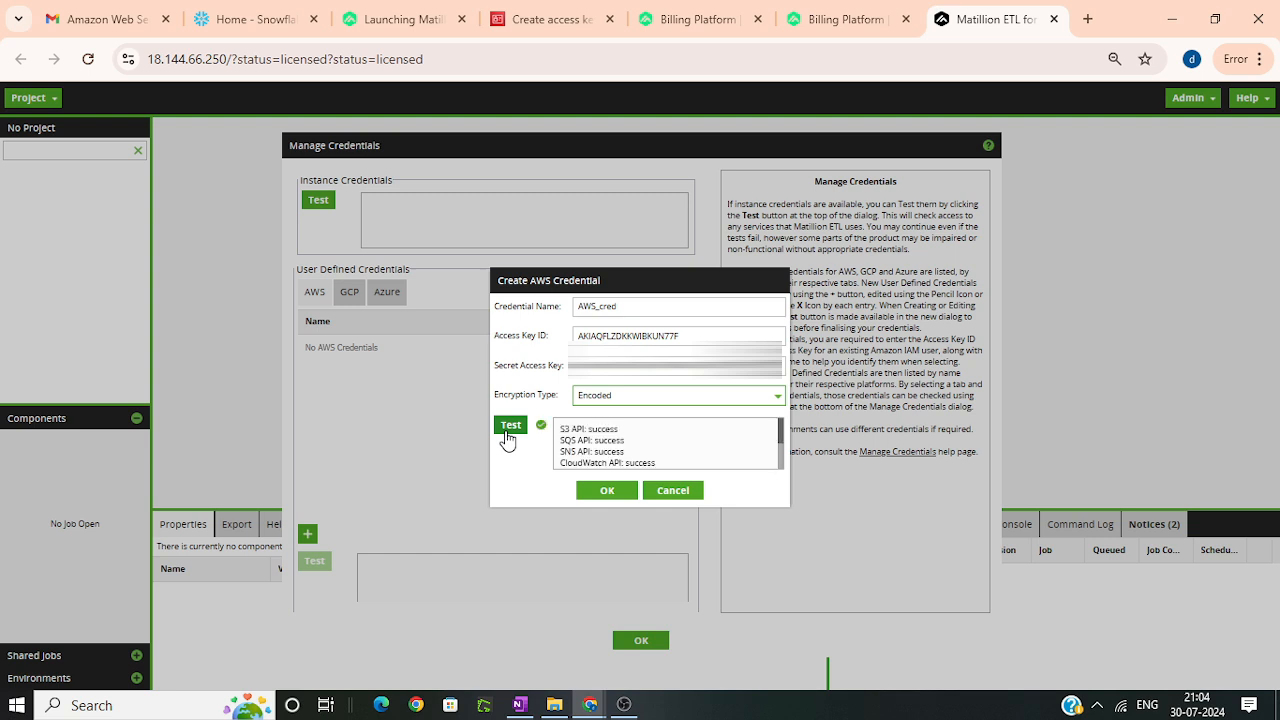
{"action": "left_click", "coordinate": [609, 491]}
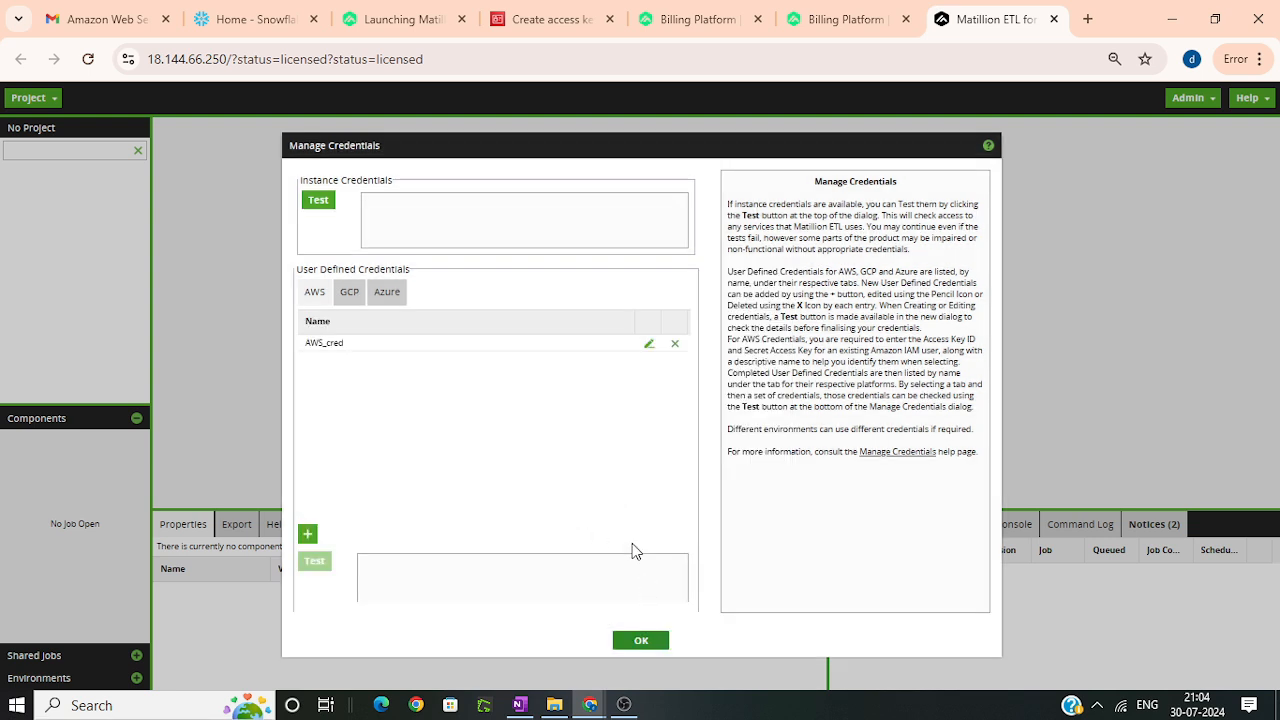
Step: Test the instance credentials, close credential management, and continue the project setup with Instance Credentials to the Snowflake connection
{"action": "left_click", "coordinate": [318, 200]}
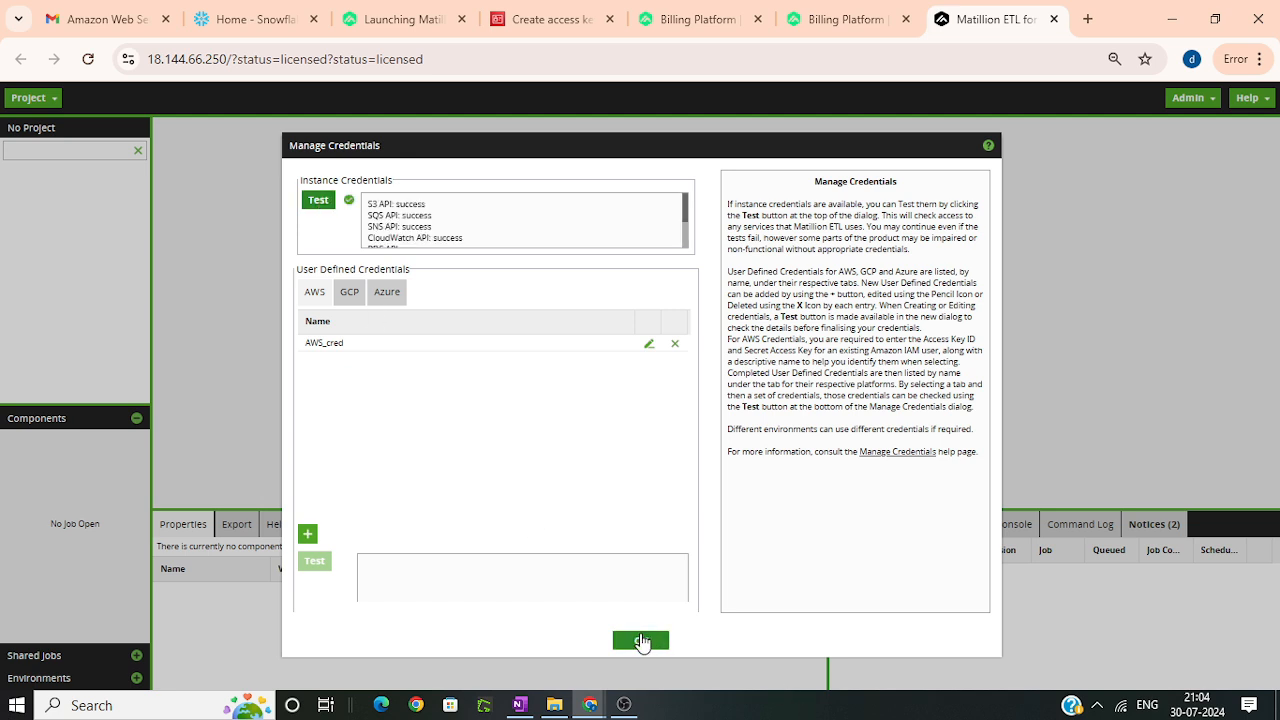
{"action": "left_click", "coordinate": [640, 640]}
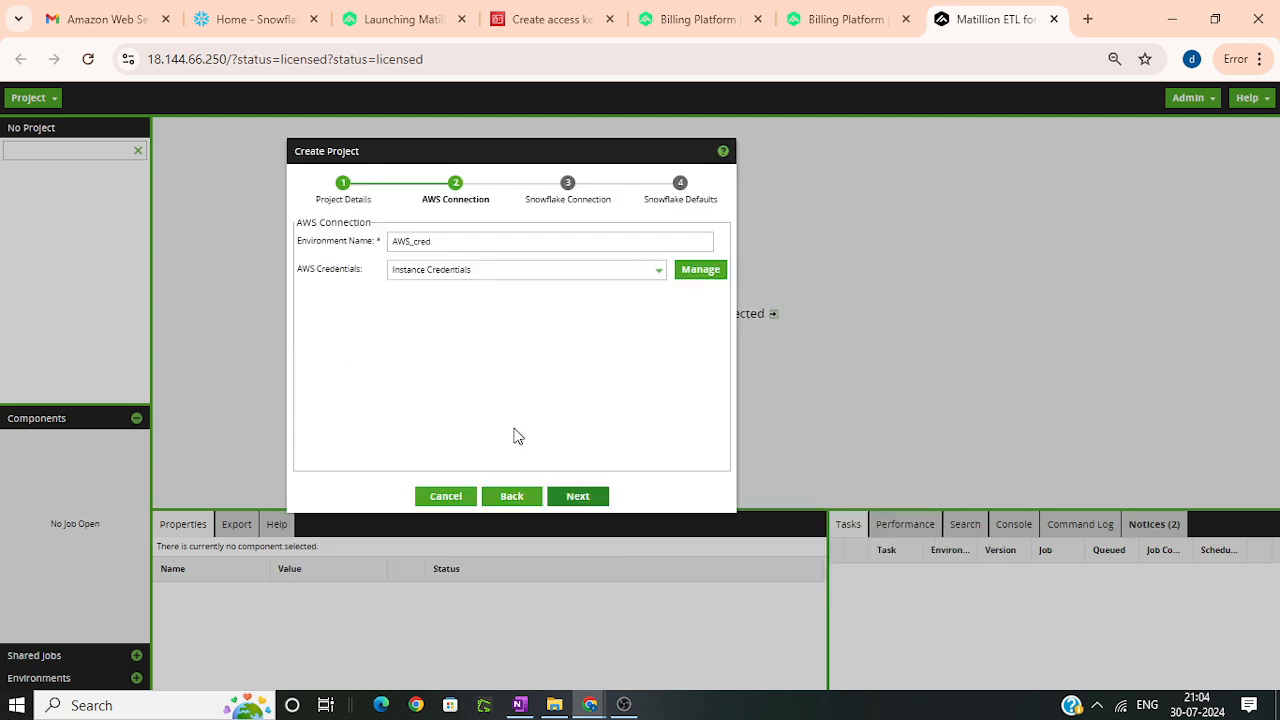
{"action": "left_click", "coordinate": [578, 496]}
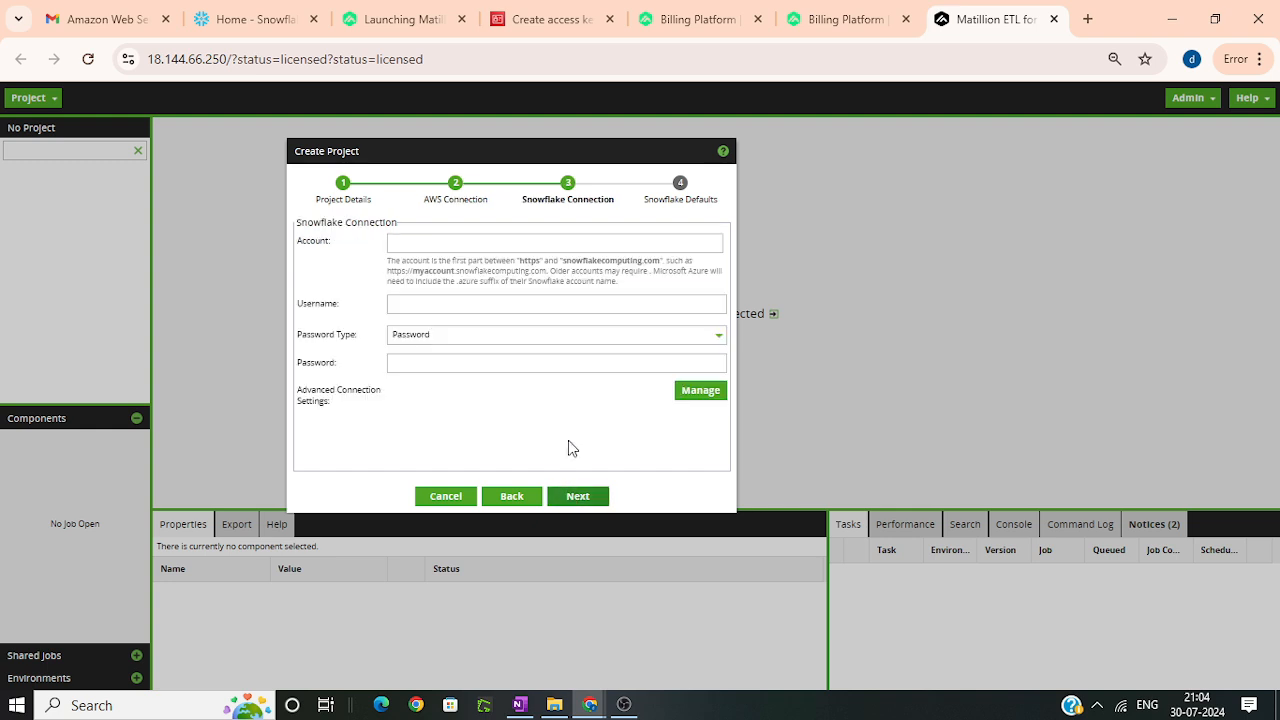
{"action": "left_click", "coordinate": [615, 243]}
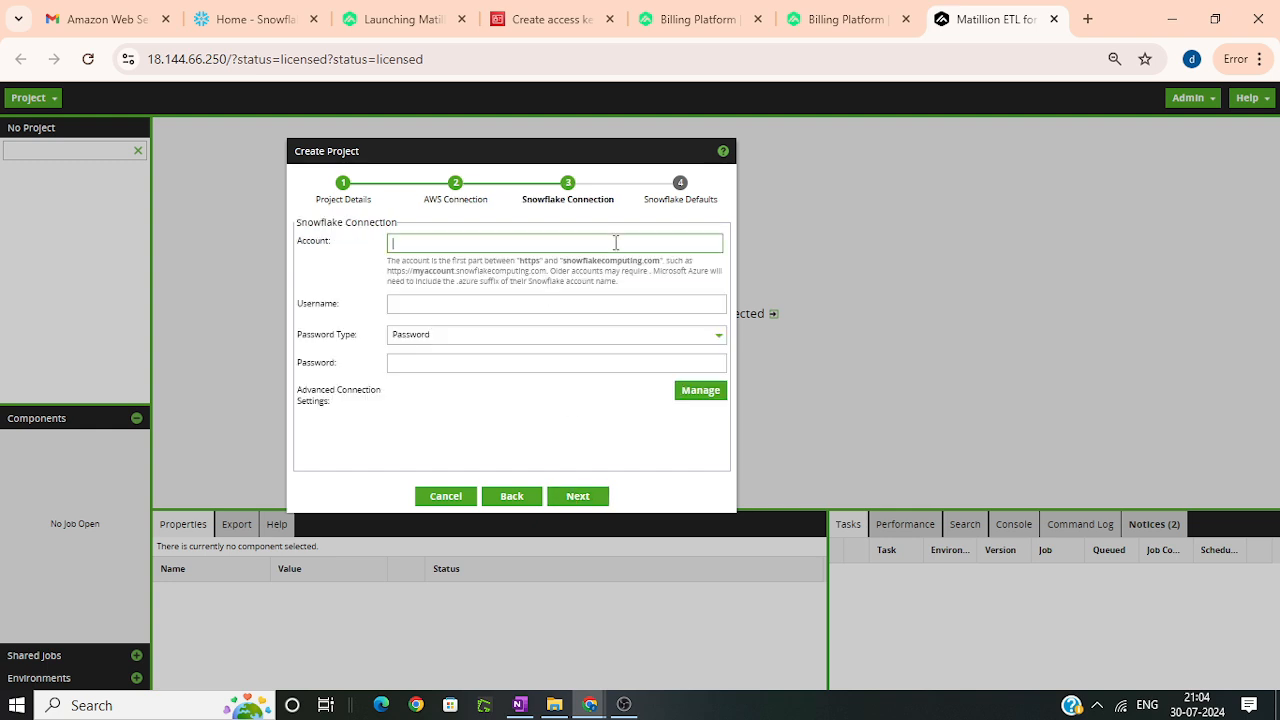
{"action": "key", "text": "ctrl+v"}
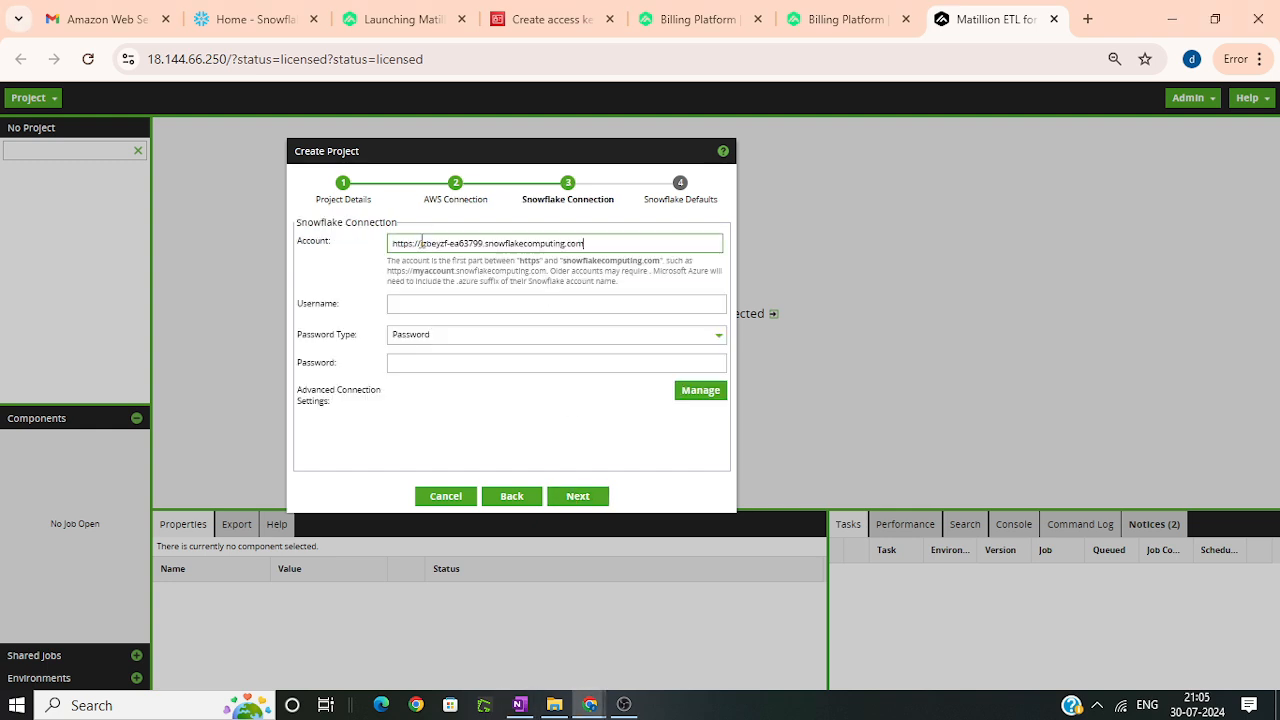
{"action": "left_click_drag", "start_coordinate": [421, 243], "coordinate": [351, 251]}
{"action": "key", "text": "BackSpace"}
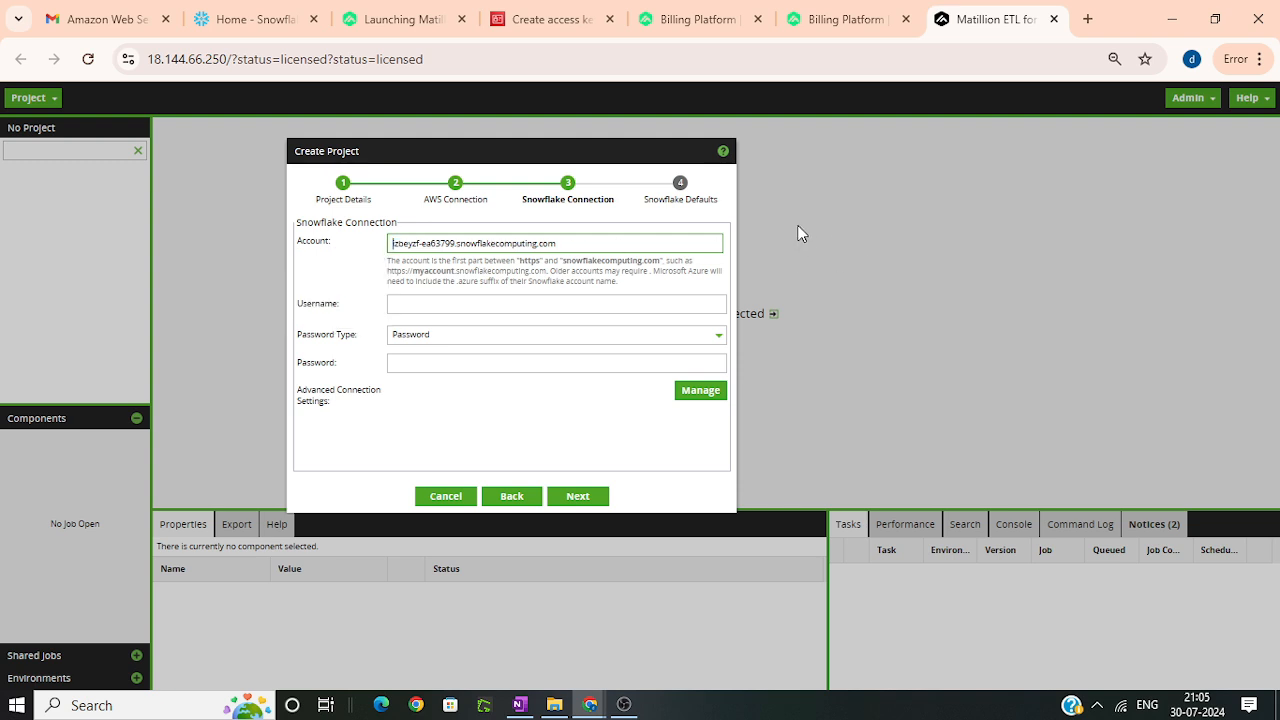
{"action": "left_click_drag", "start_coordinate": [584, 243], "coordinate": [460, 243]}
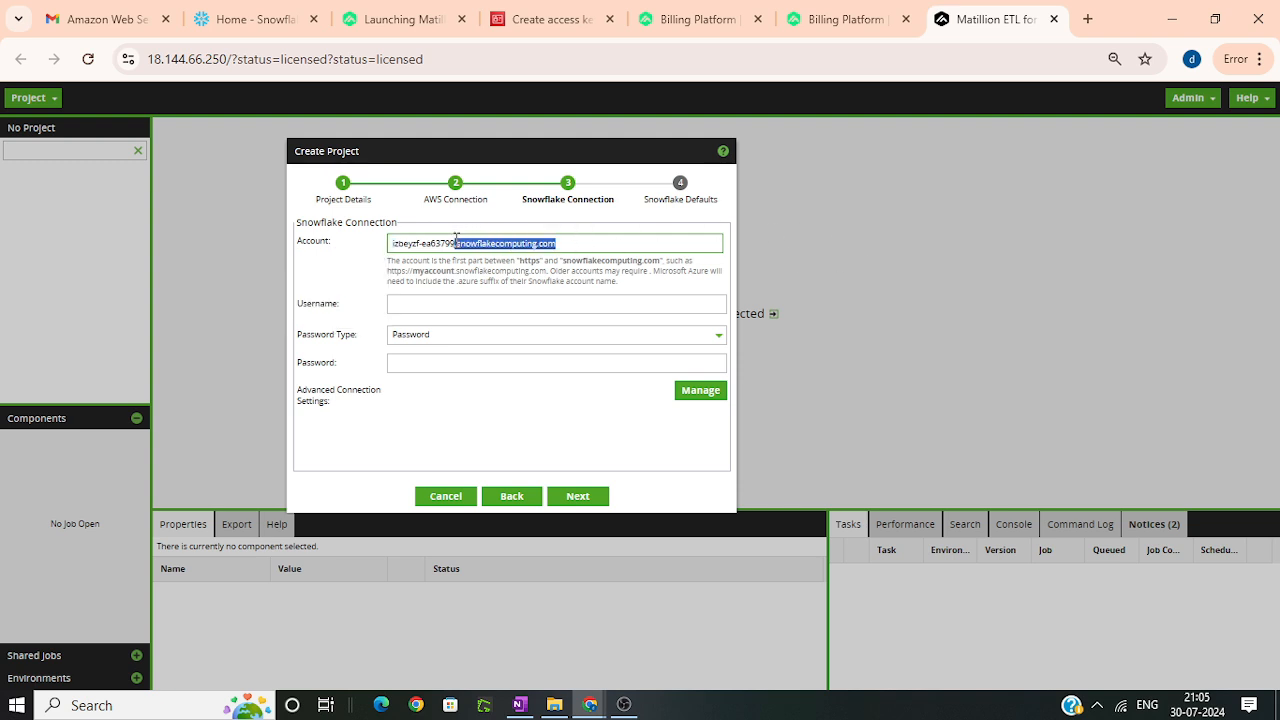
{"action": "key", "text": "BackSpace"}
{"action": "key", "text": "BackSpace"}
{"action": "key", "text": "BackSpace"}
Step: Fill in the Snowflake username and password with the password type set to Password, and continue to the Snowflake defaults
{"action": "left_click", "coordinate": [512, 307]}
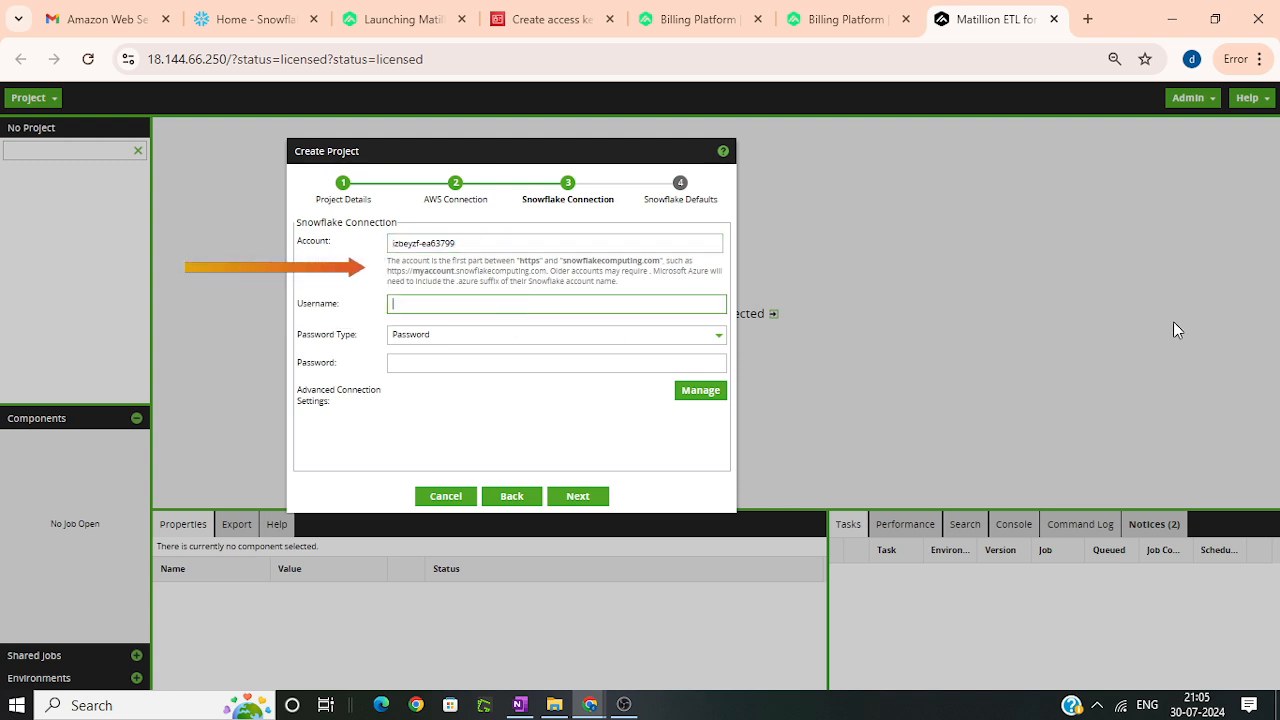
{"action": "key", "text": "alt+Tab"}
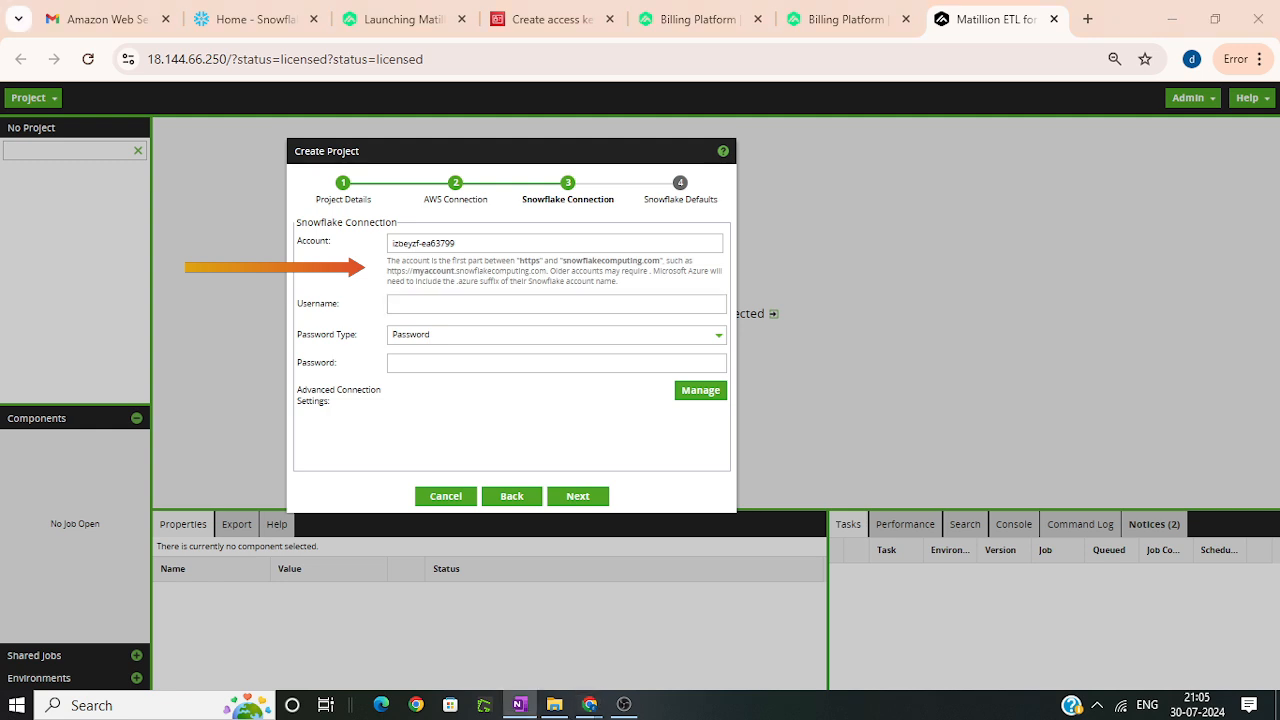
{"action": "left_click", "coordinate": [495, 302]}
{"action": "key", "text": "ctrl+v"}
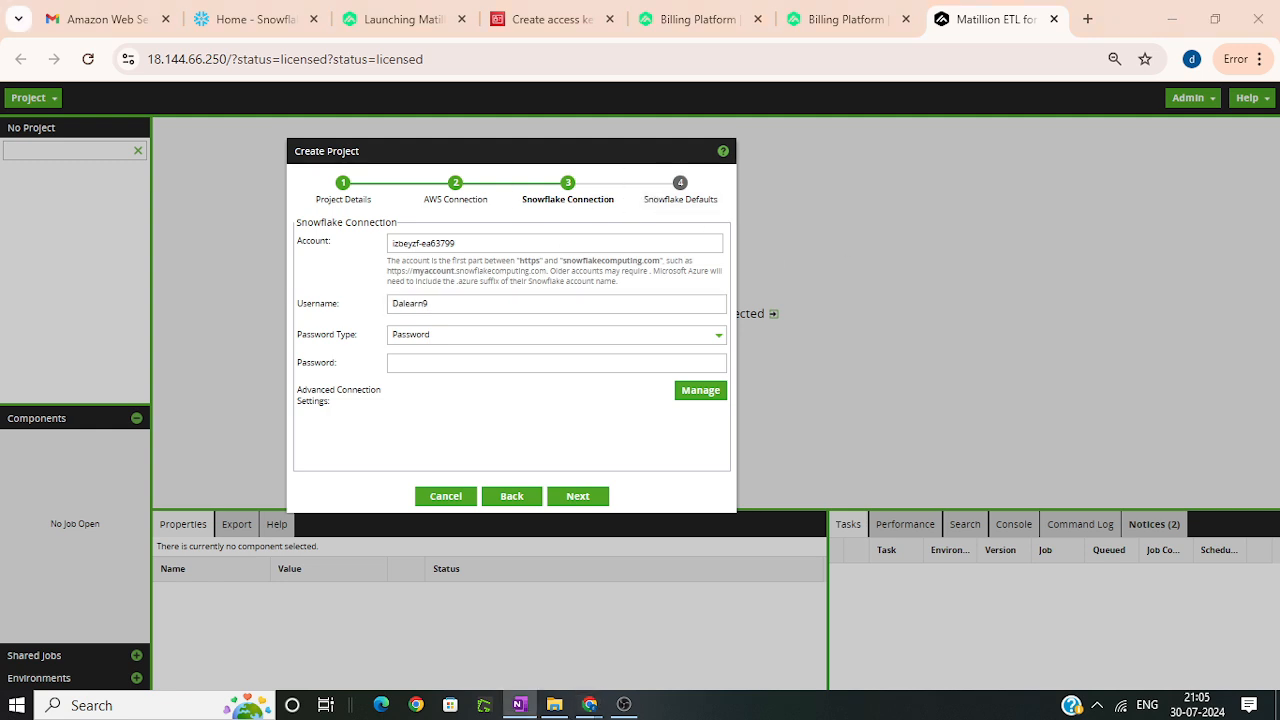
{"action": "left_click", "coordinate": [517, 334]}
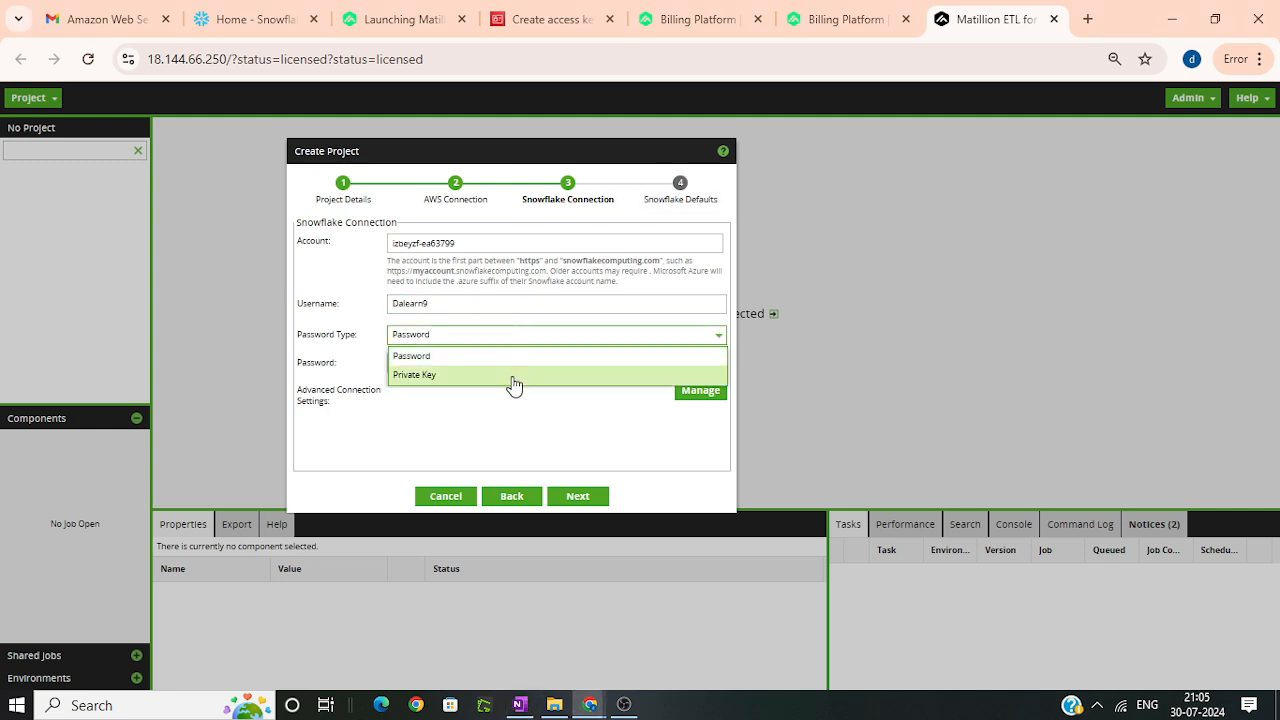
{"action": "left_click", "coordinate": [512, 358]}
{"action": "left_click", "coordinate": [471, 366]}
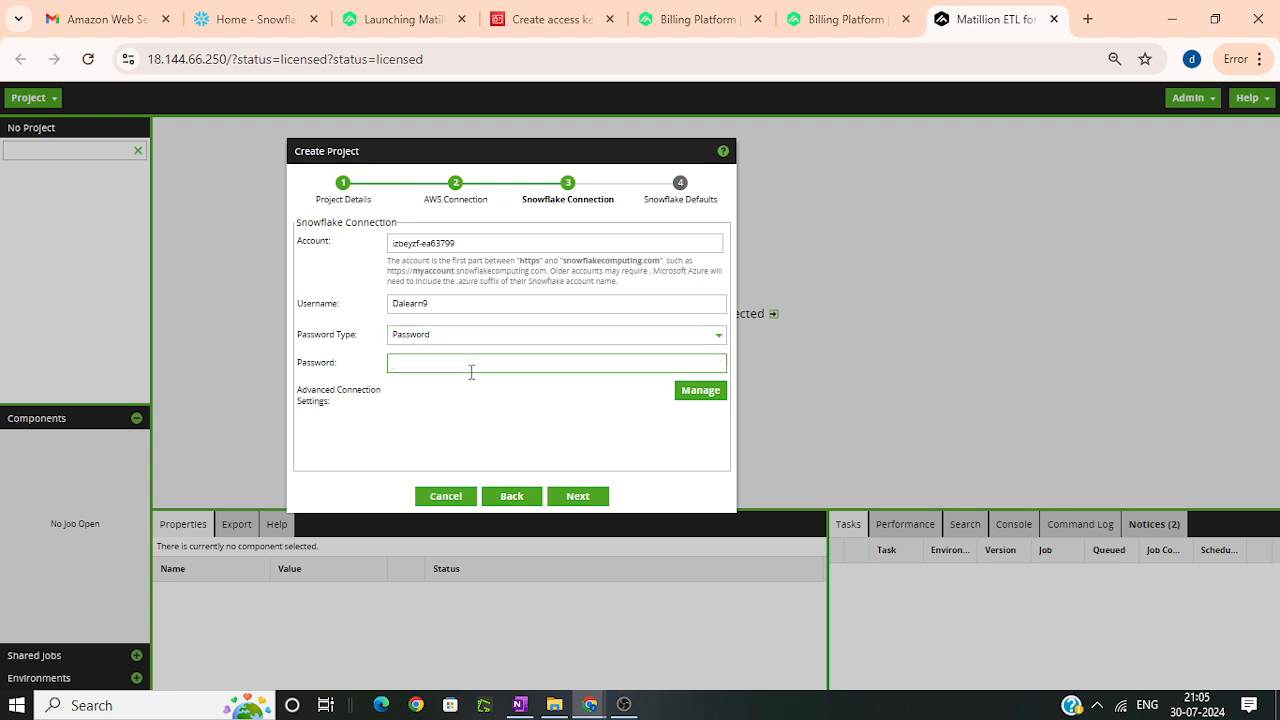
{"action": "key", "text": "ctrl+v"}
{"action": "left_click", "coordinate": [586, 499]}
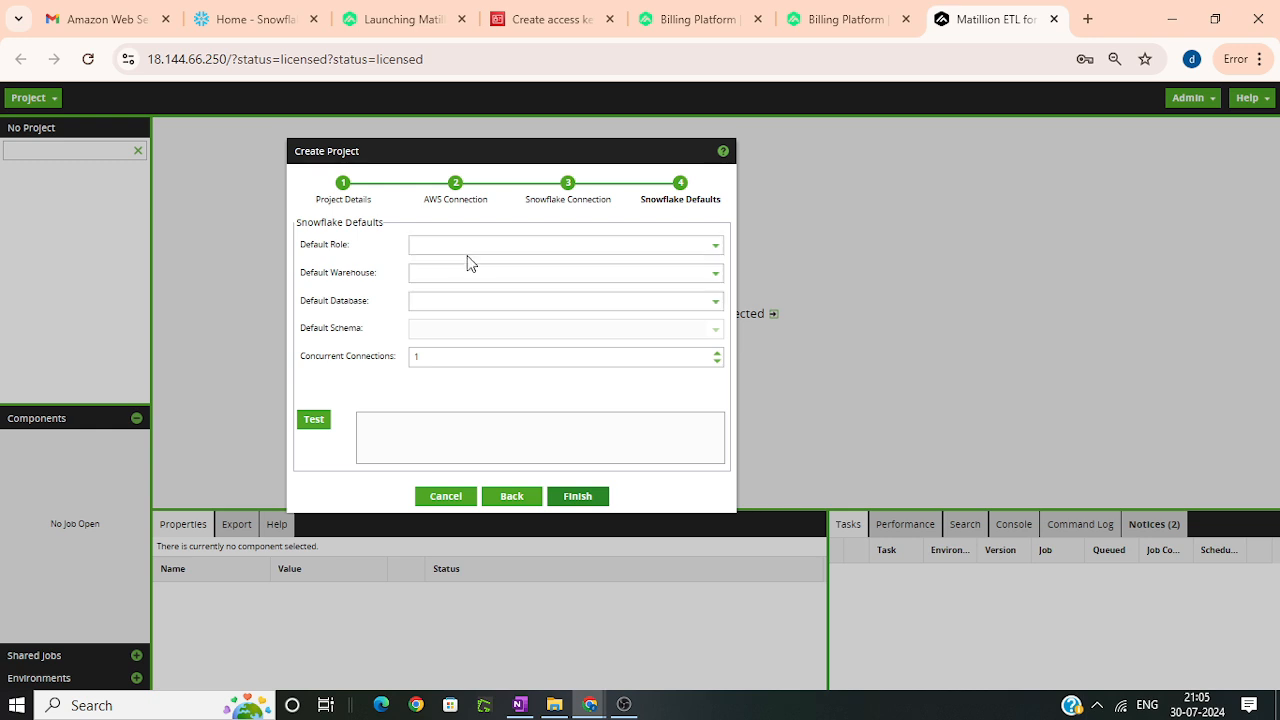
Step: Set the default role to ACCOUNTADMIN and the default warehouse to COMPUTE_WH
{"action": "left_click", "coordinate": [460, 245]}
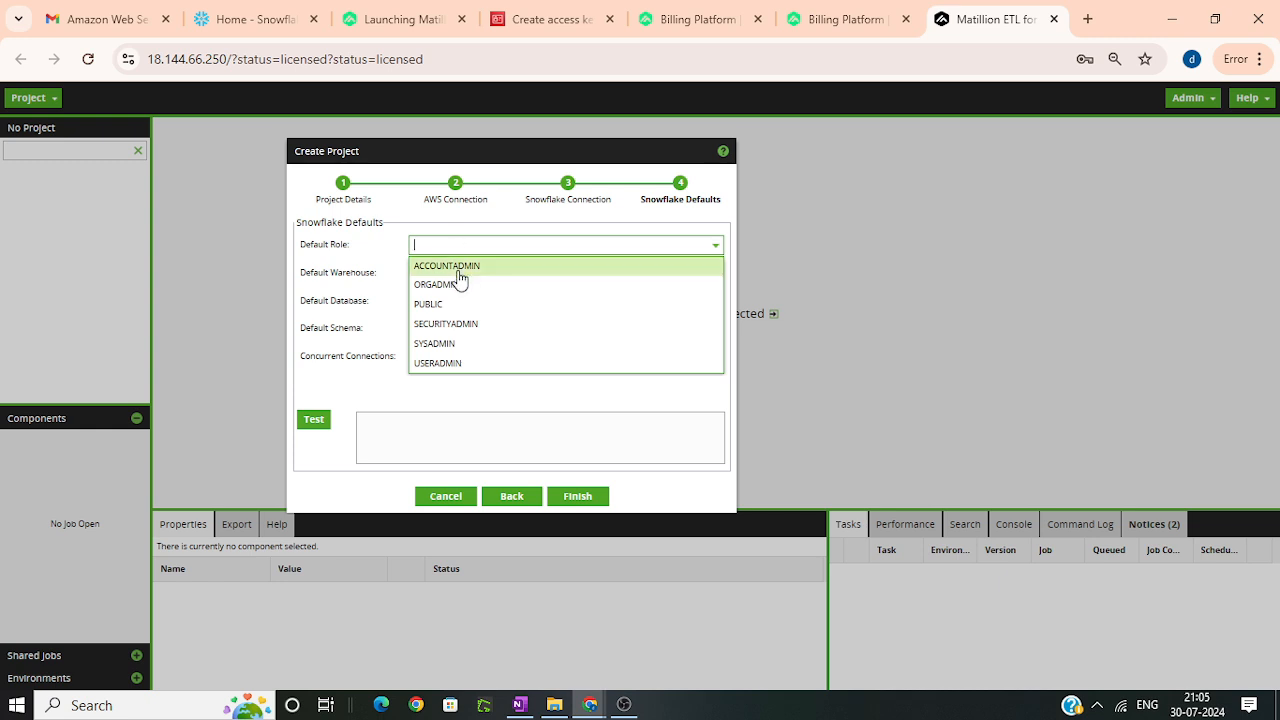
{"action": "left_click", "coordinate": [457, 266]}
{"action": "left_click", "coordinate": [414, 272]}
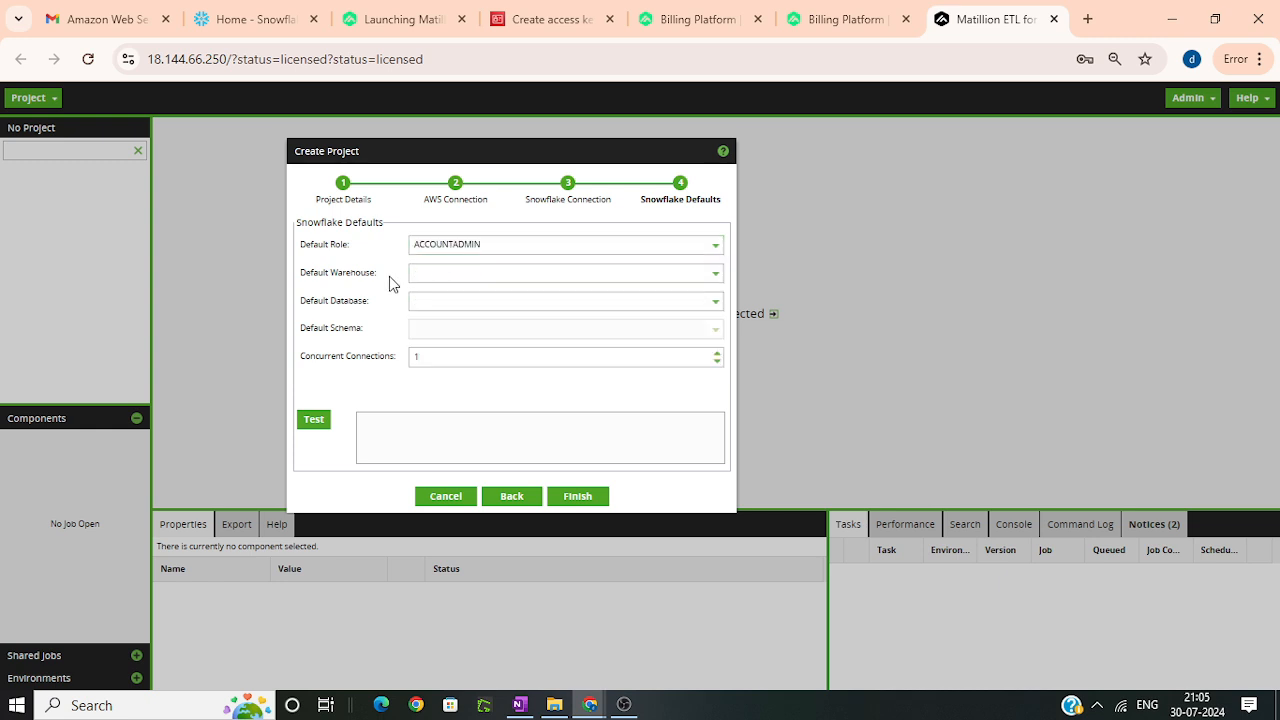
{"action": "left_click", "coordinate": [414, 272]}
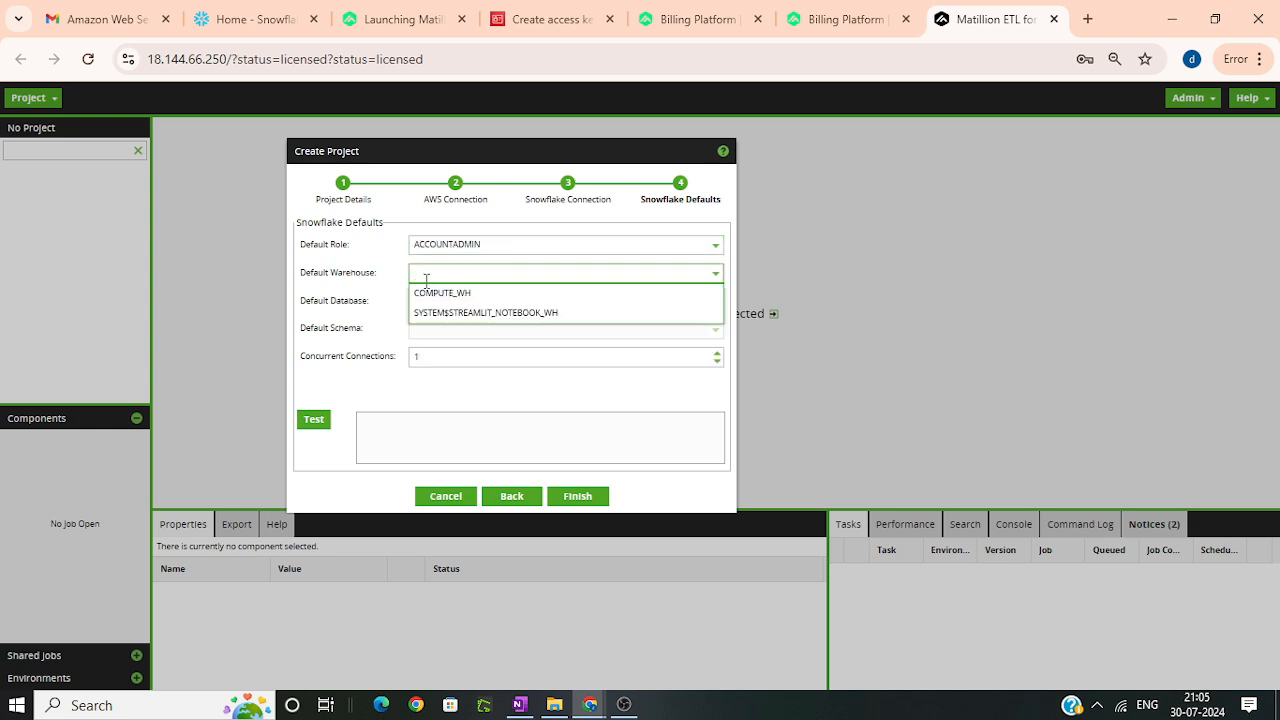
{"action": "left_click", "coordinate": [466, 296]}
Step: Try SNOWFLAKE as the default database with LOCAL as the default schema, and test the connection
{"action": "left_click", "coordinate": [440, 301]}
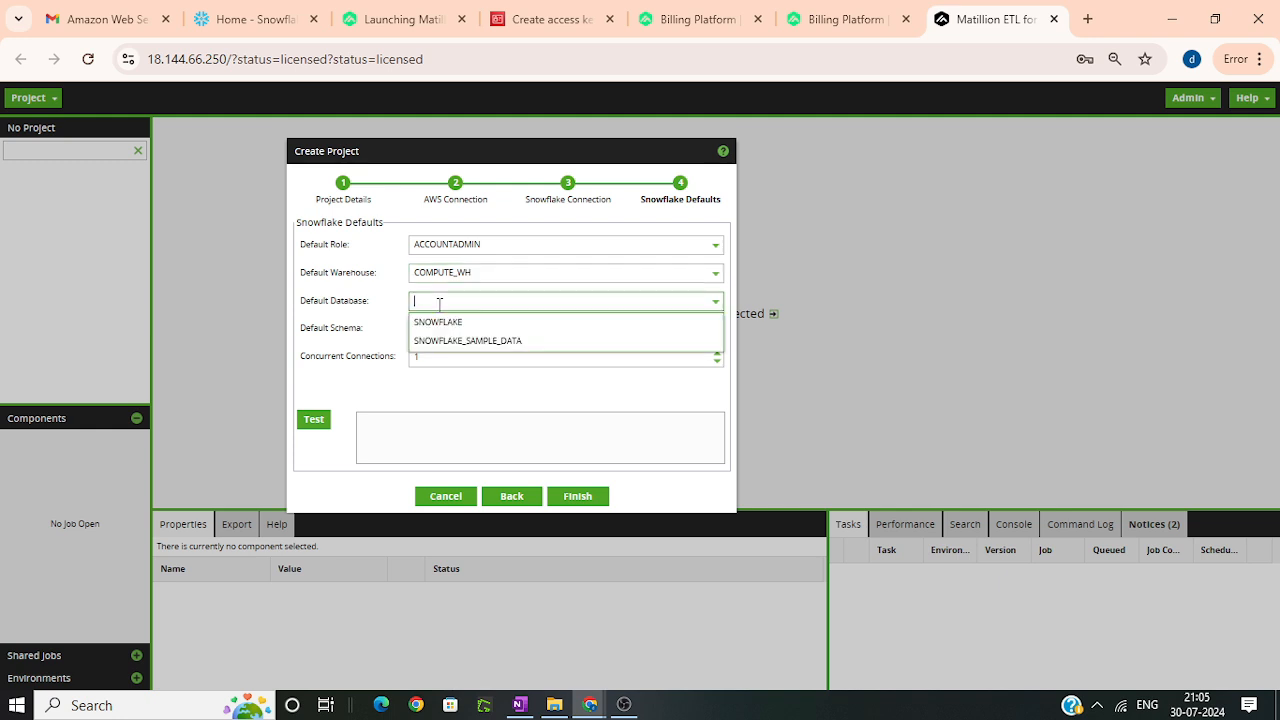
{"action": "left_click", "coordinate": [441, 324]}
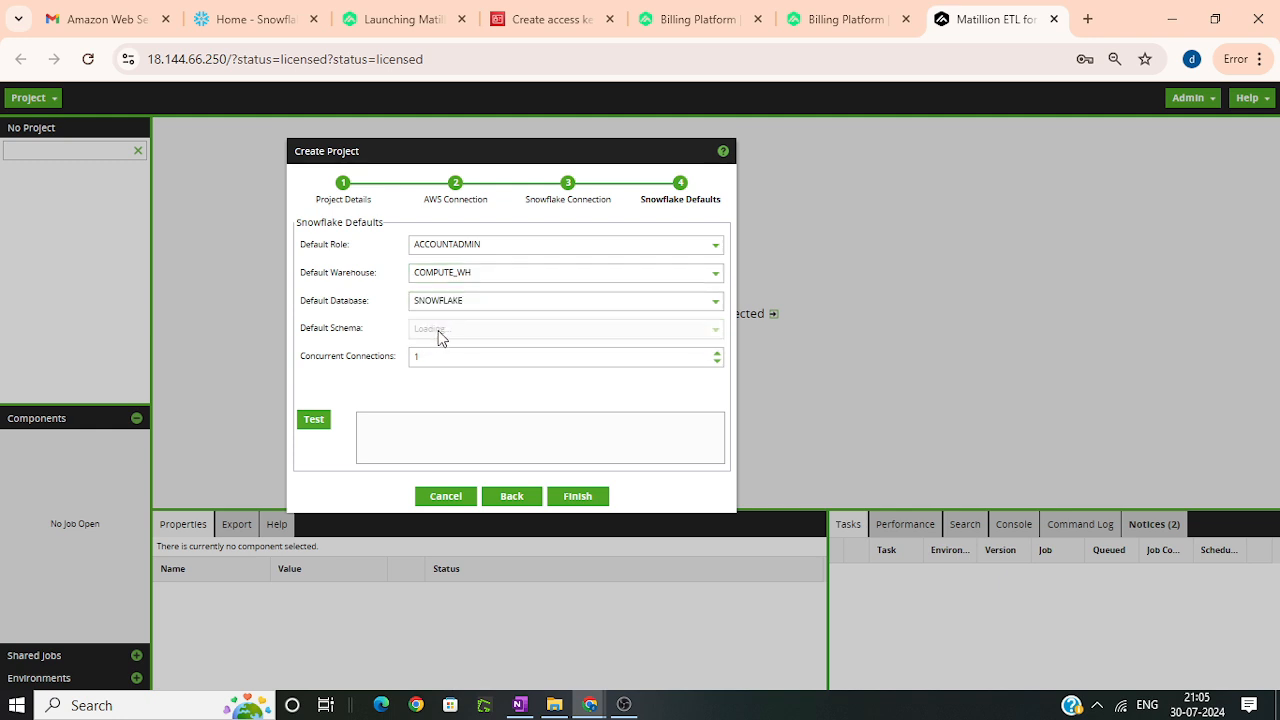
{"action": "left_click", "coordinate": [440, 328]}
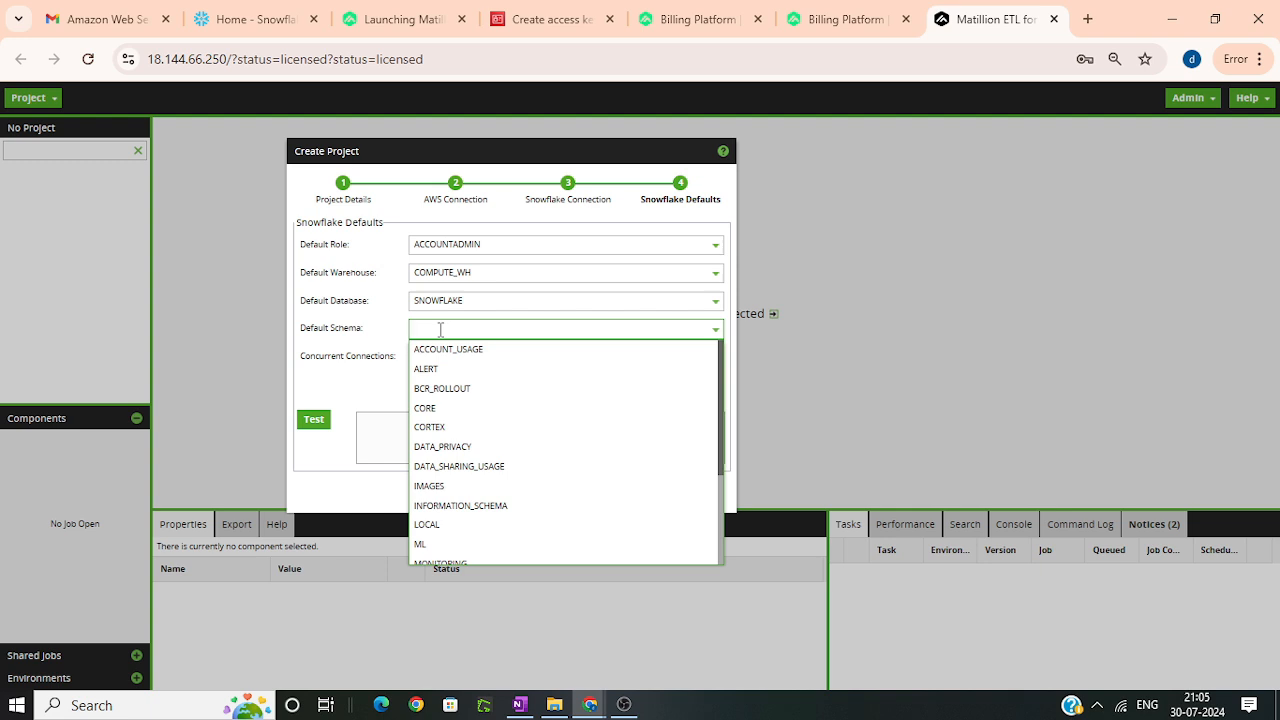
{"action": "left_click", "coordinate": [475, 525]}
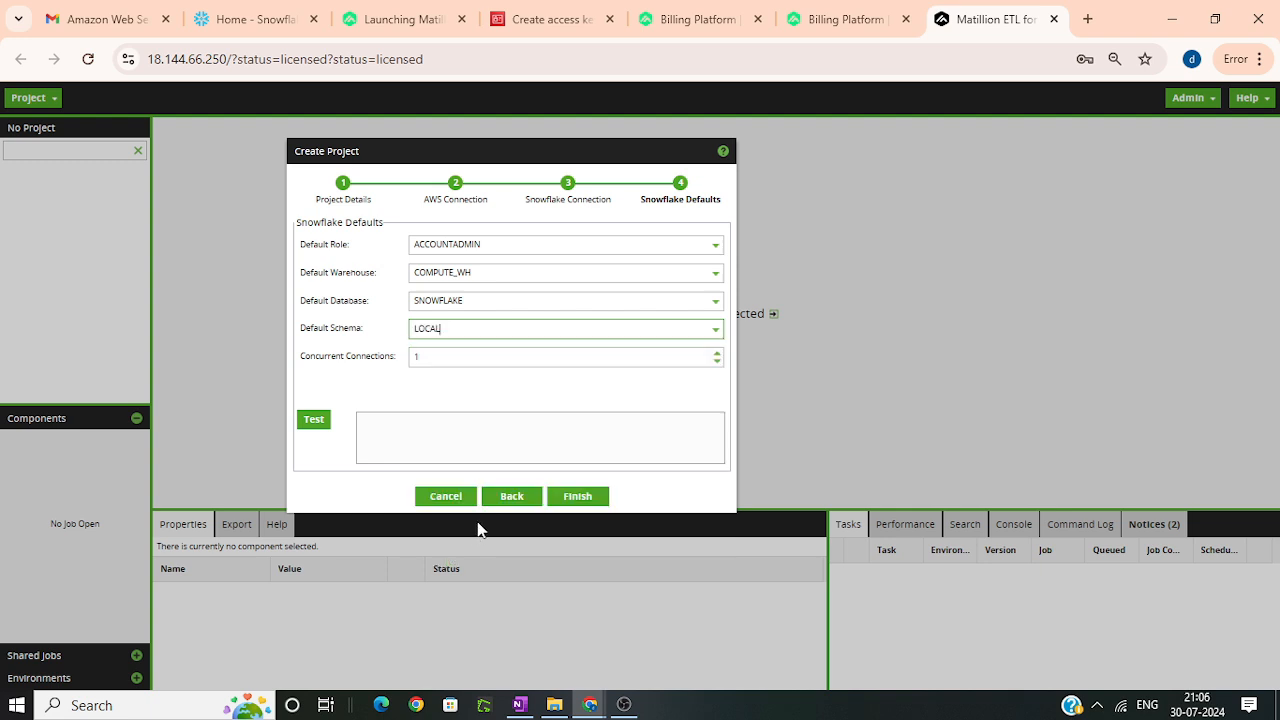
{"action": "left_click", "coordinate": [314, 421]}
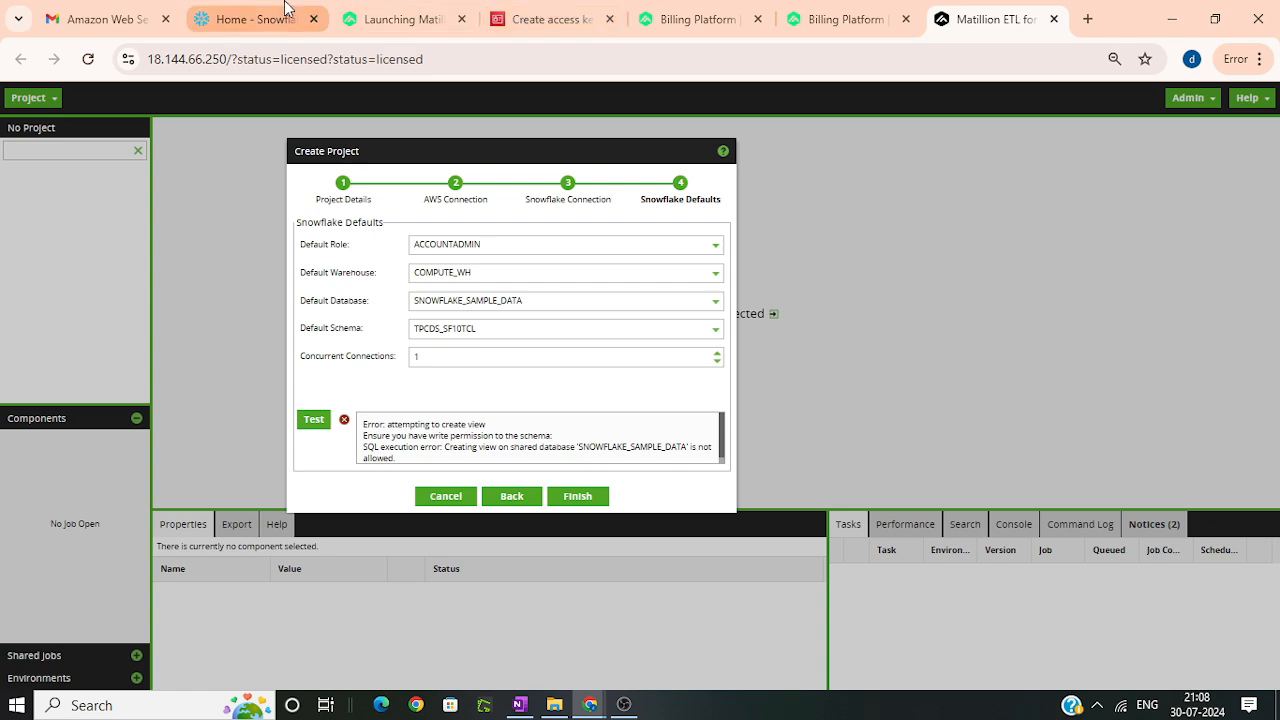
Step: Switch to Snowflake and create a new SQL worksheet
{"action": "left_click", "coordinate": [280, 9]}
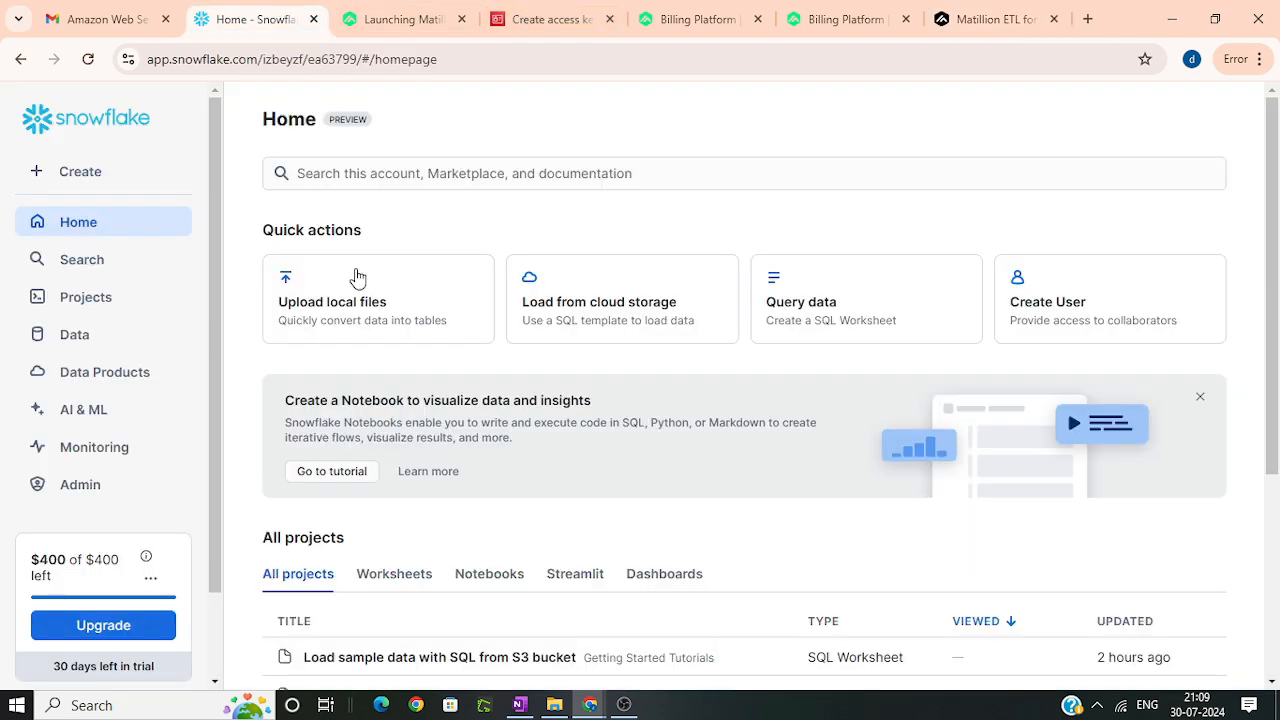
{"action": "scroll", "coordinate": [380, 300], "scroll_direction": "down", "scroll_amount": 3}
{"action": "scroll", "coordinate": [391, 306], "scroll_direction": "up", "scroll_amount": 3}
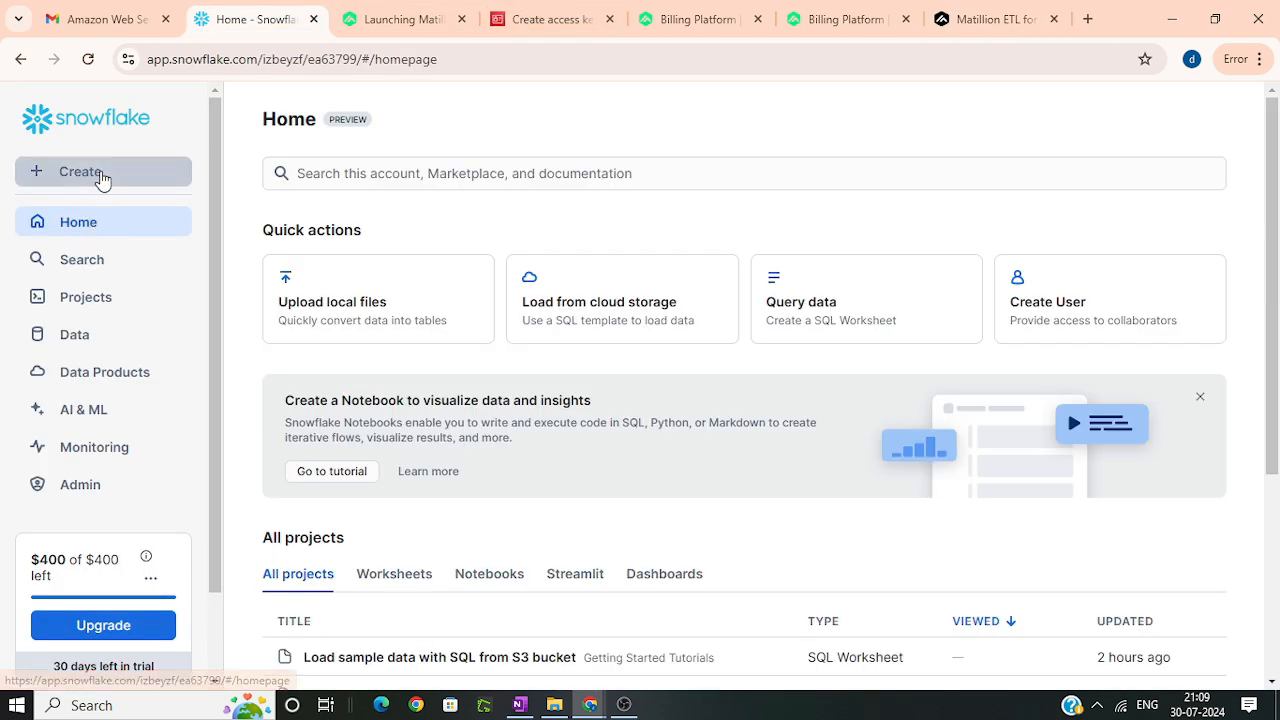
{"action": "left_click", "coordinate": [100, 175]}
{"action": "left_click", "coordinate": [98, 218]}
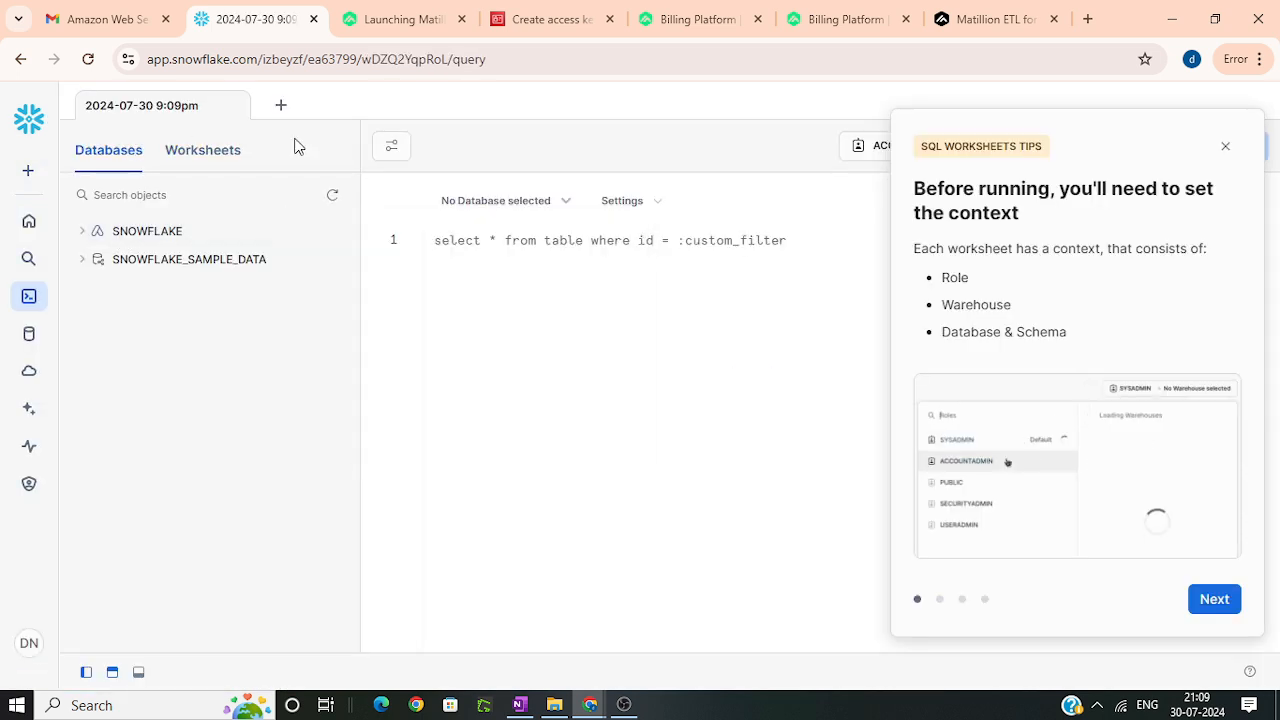
Step: Write a CREATE DATABASE statement for a database named DEMO in the worksheet
{"action": "type", "text": "C"}
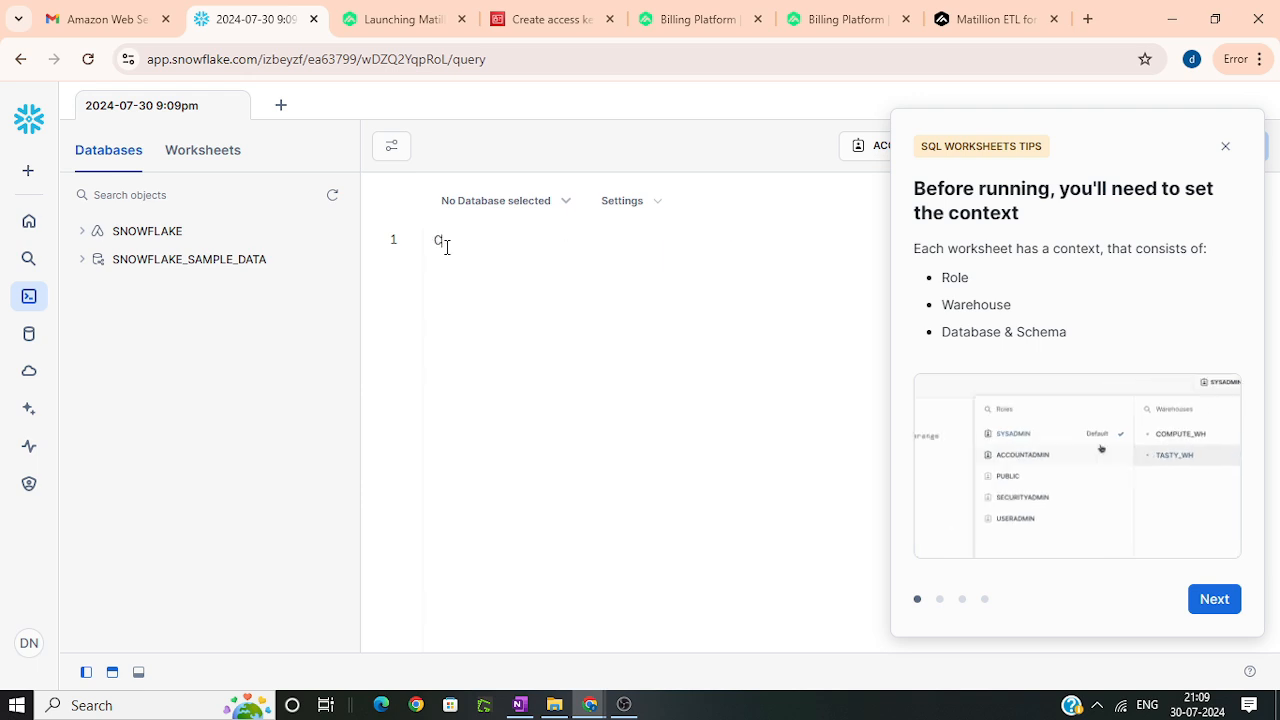
{"action": "type", "text": "REATE DATABA"}
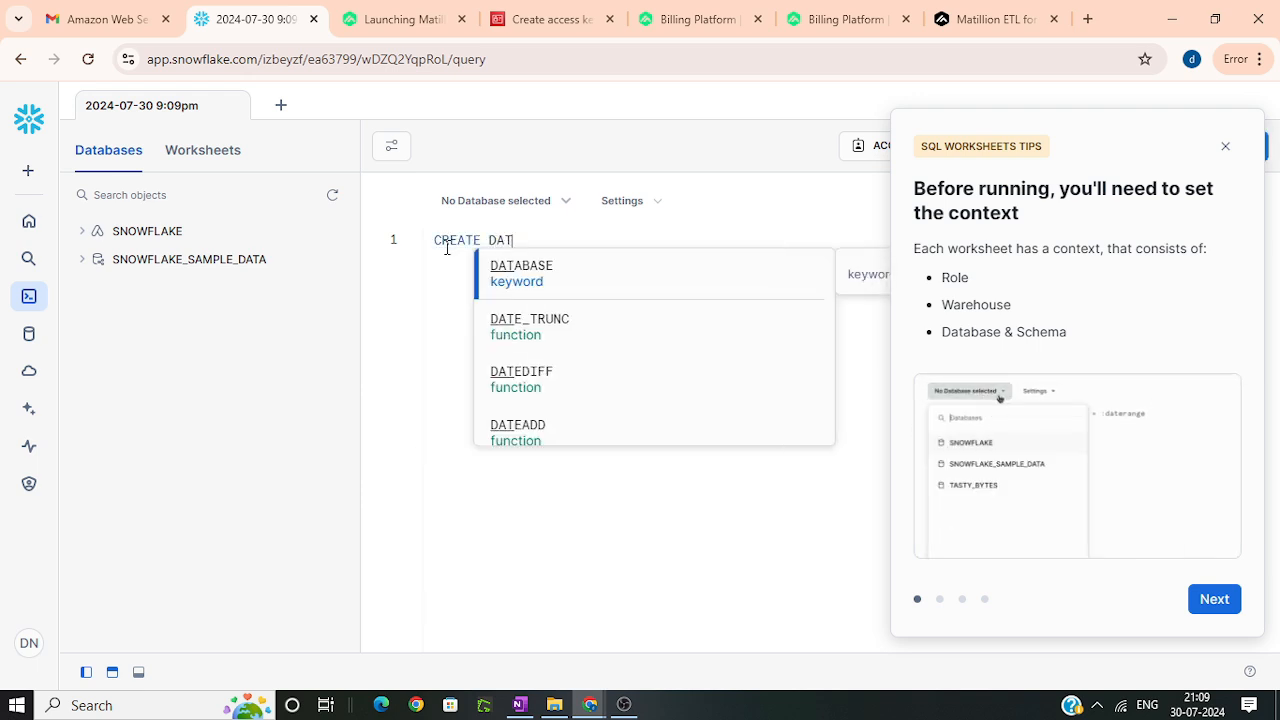
{"action": "type", "text": "SE DEMO"}
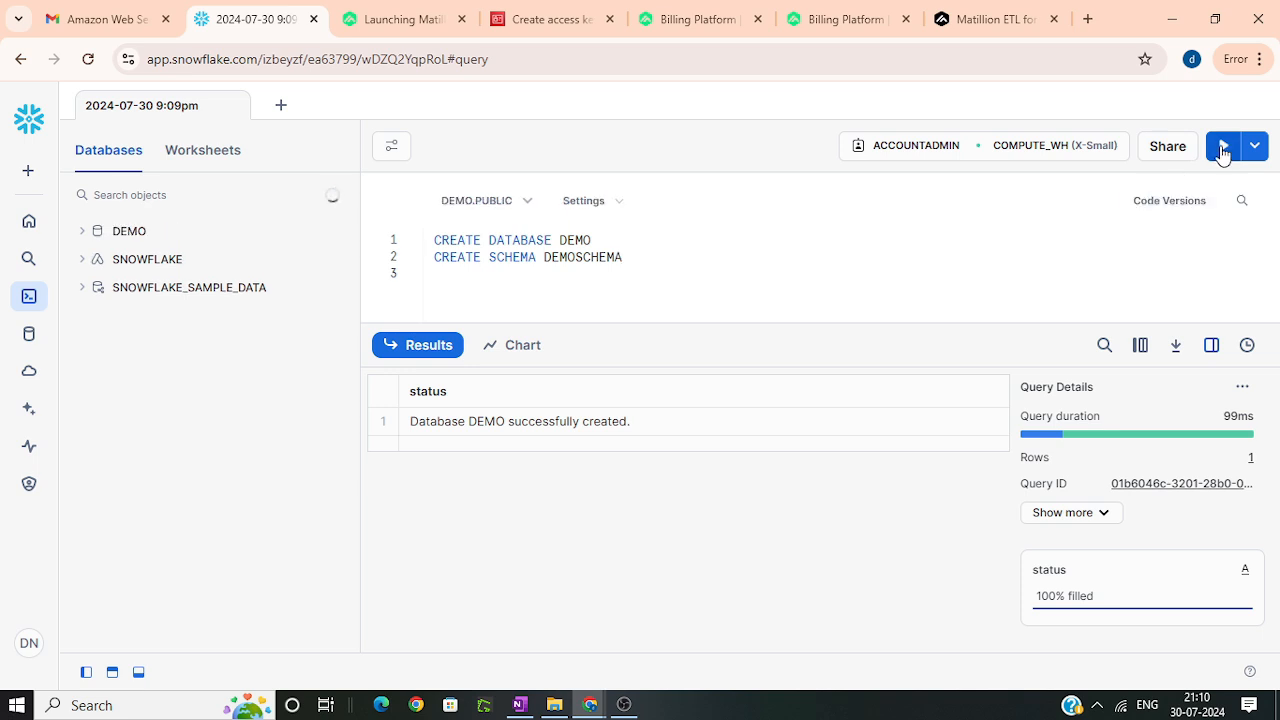
Step: Run the CREATE SCHEMA DEMOSCHEMA statement on its own in the DEMO database
{"action": "left_click", "coordinate": [1223, 145]}
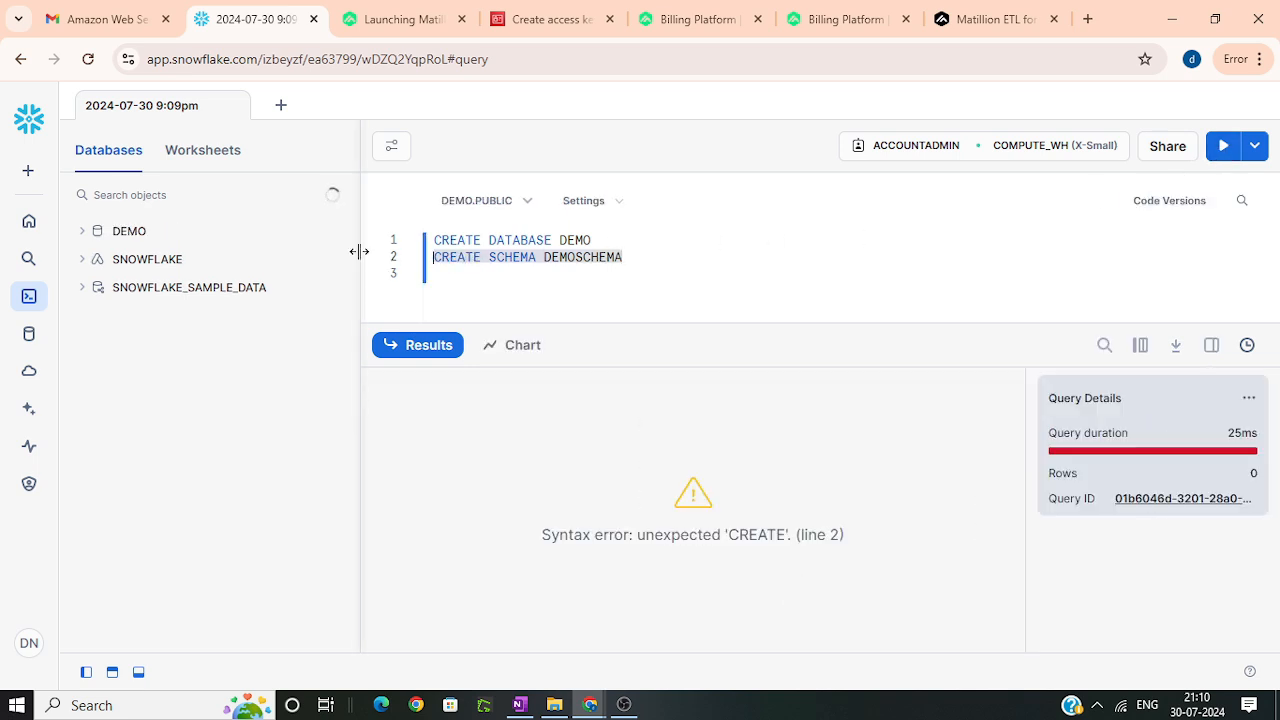
{"action": "left_click", "coordinate": [1222, 150]}
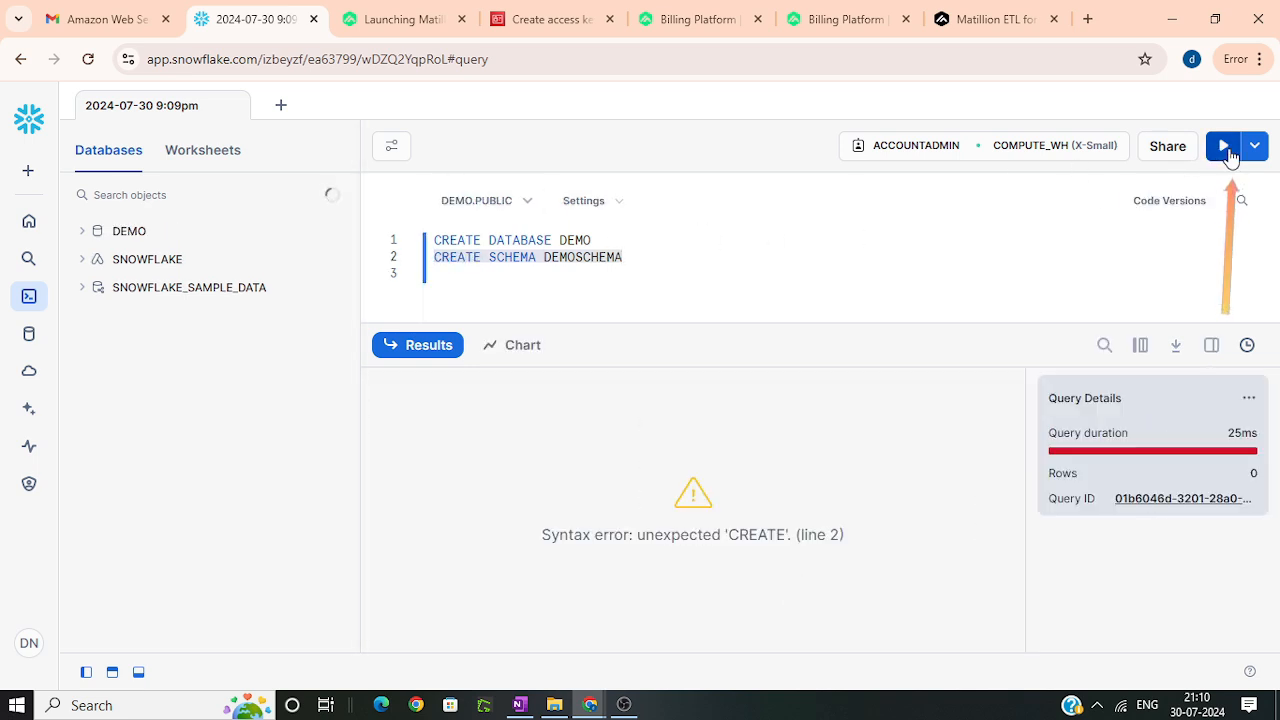
{"action": "left_click", "coordinate": [657, 261]}
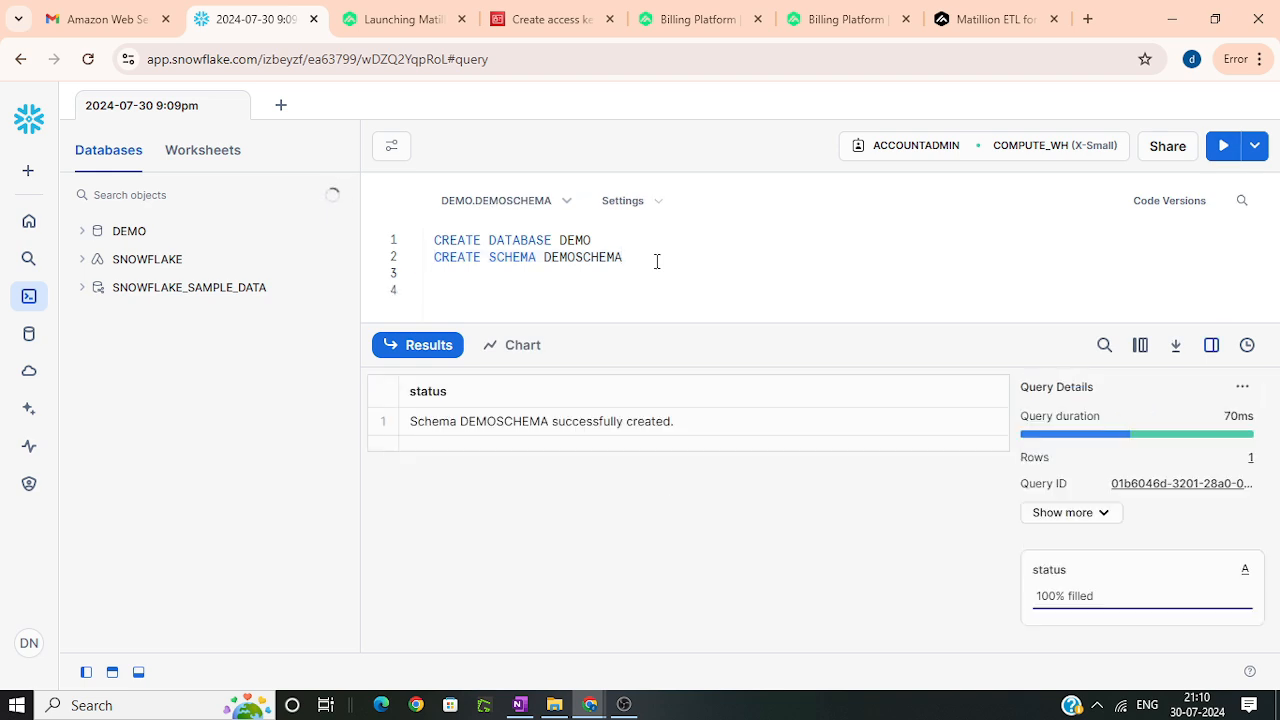
Step: Switch back to Matillion's project setup and choose COMPUTE_WH as the default warehouse again
{"action": "left_click", "coordinate": [1024, 9]}
{"action": "left_click", "coordinate": [450, 272]}
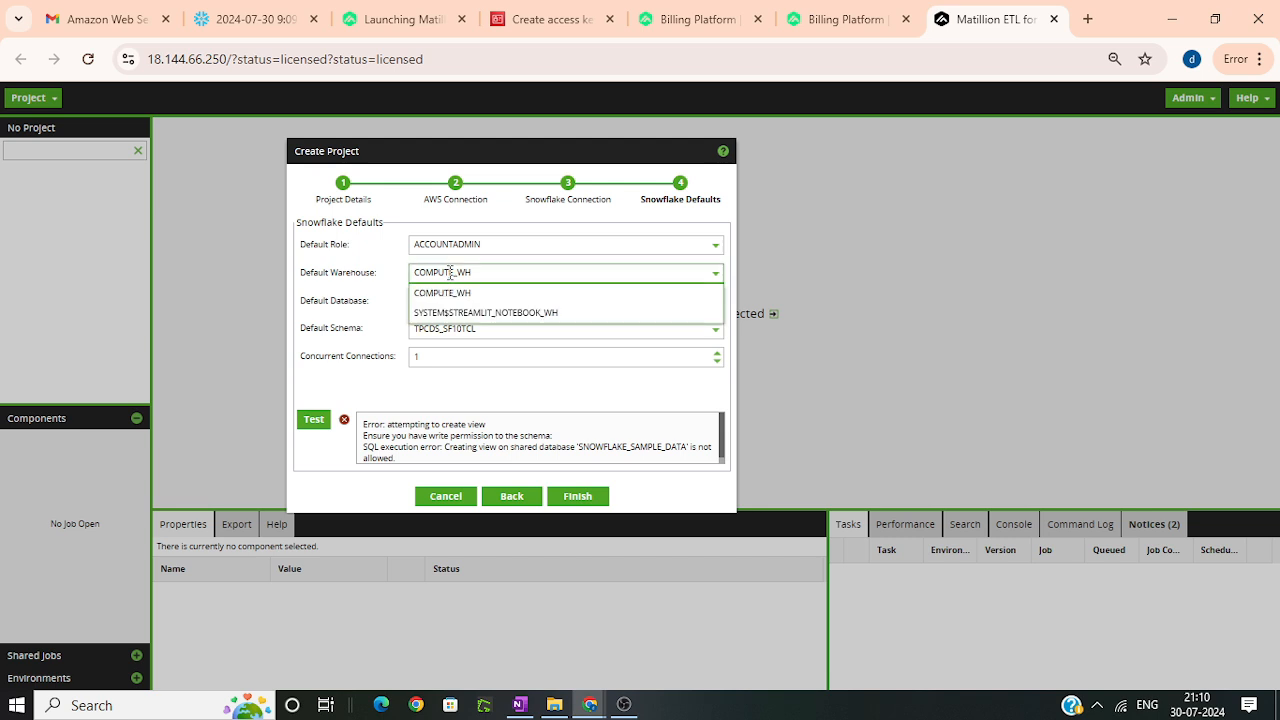
{"action": "left_click", "coordinate": [450, 294]}
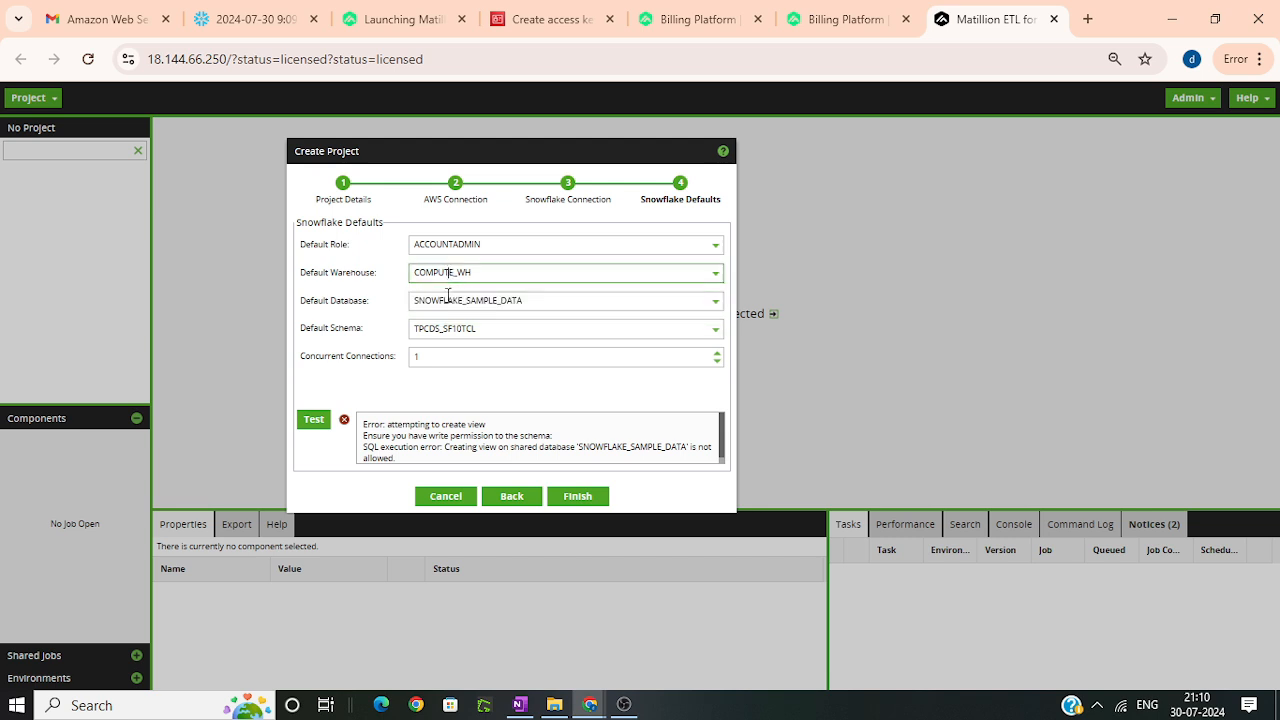
Step: Set the project's default database to DEMO and its default schema to DEMOSCHEMA
{"action": "left_click", "coordinate": [448, 301]}
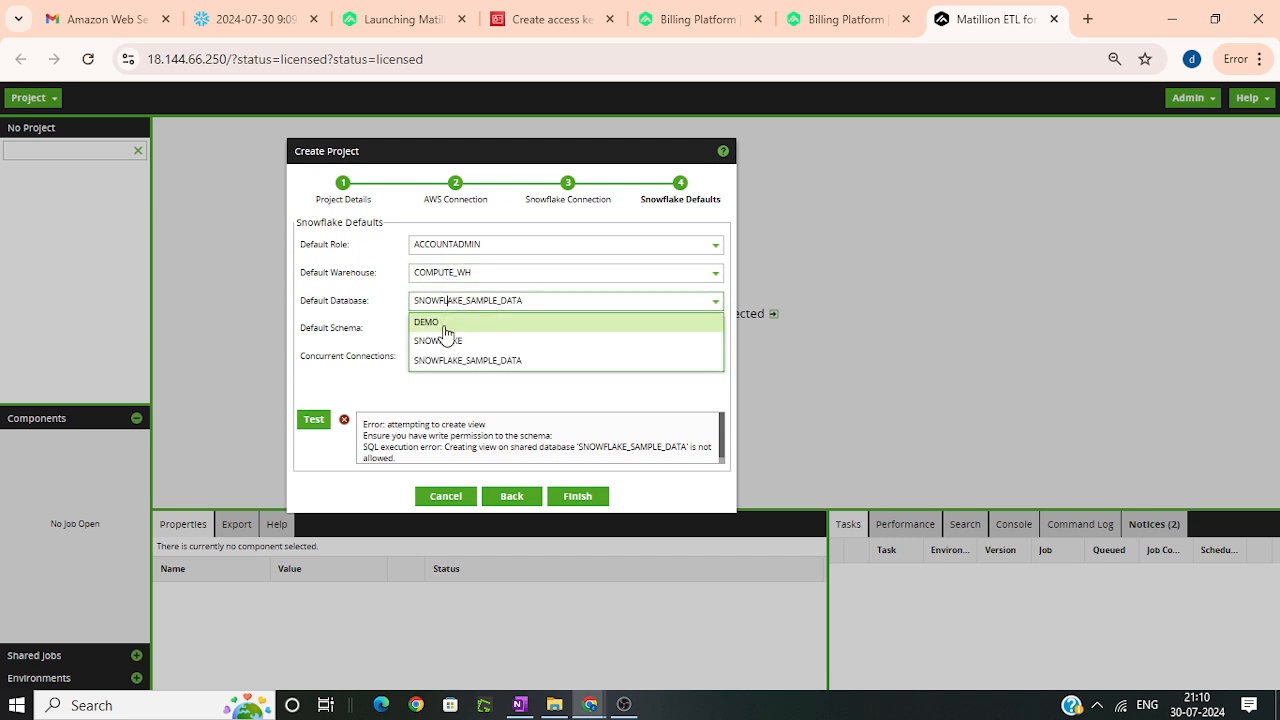
{"action": "left_click", "coordinate": [446, 325]}
{"action": "left_click", "coordinate": [447, 332]}
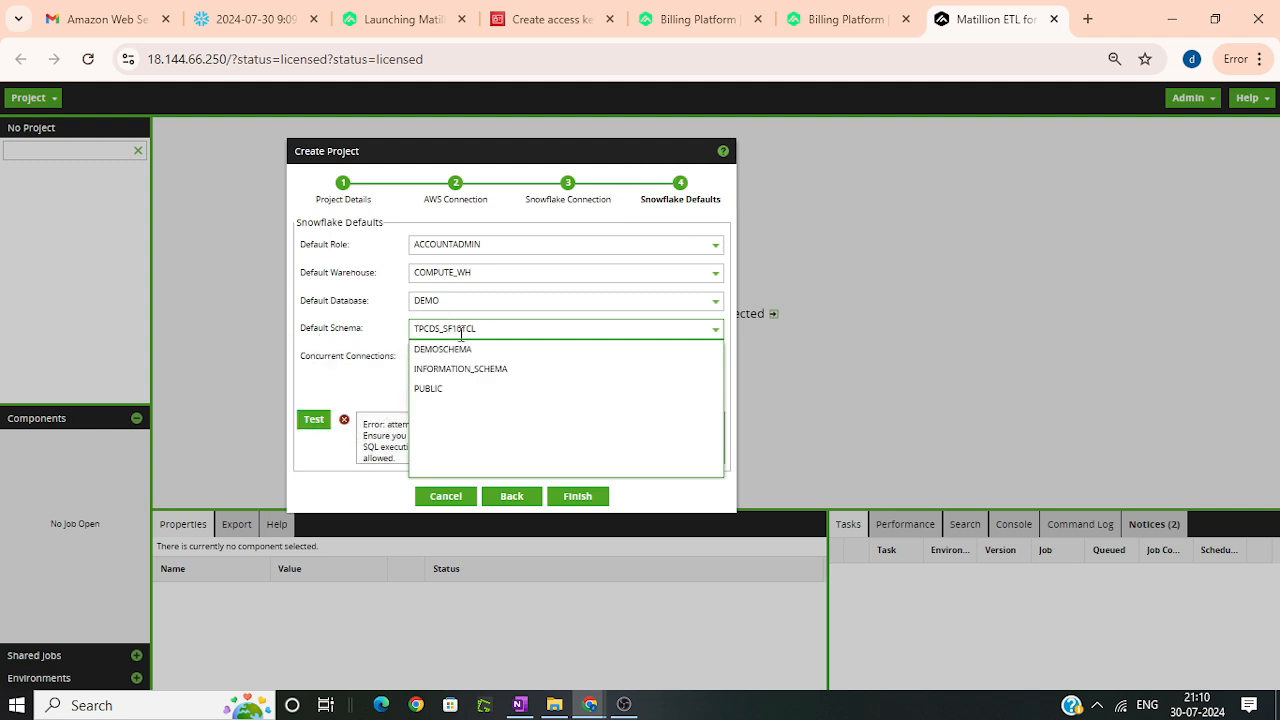
{"action": "left_click", "coordinate": [470, 349]}
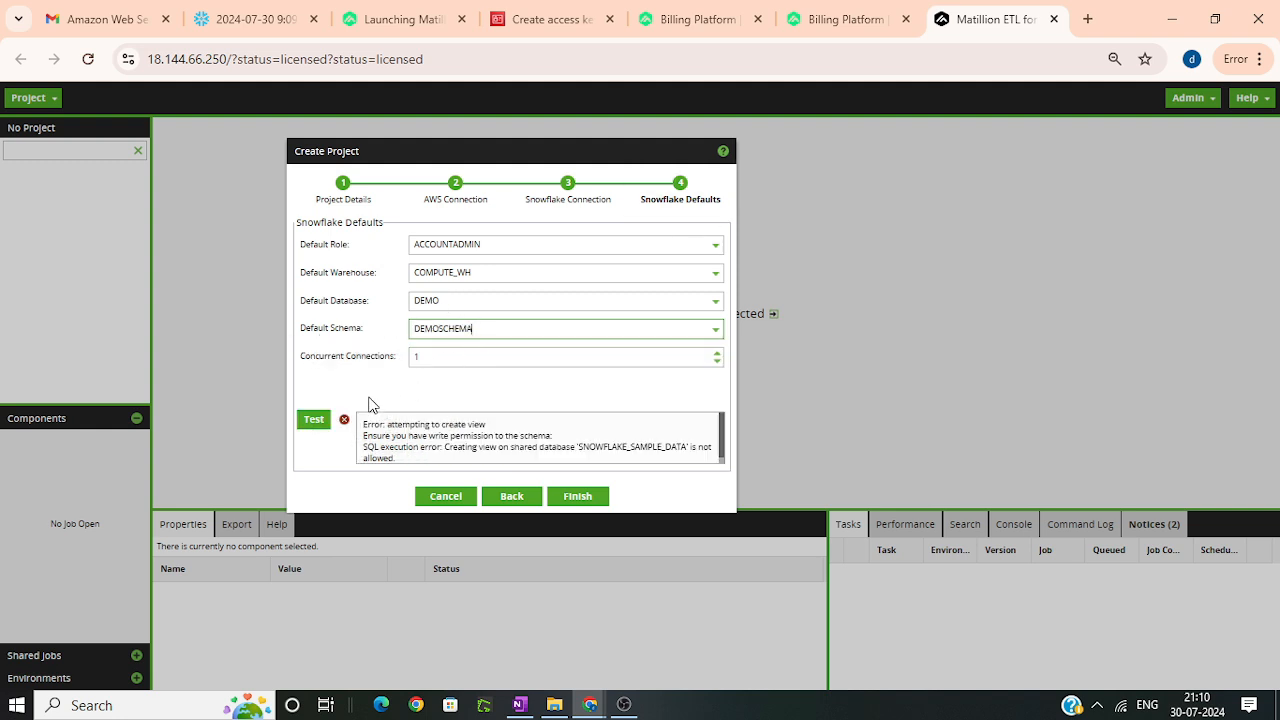
Step: Test the Snowflake defaults, finish creating the project, and allow the page to reload into it
{"action": "left_click", "coordinate": [312, 421]}
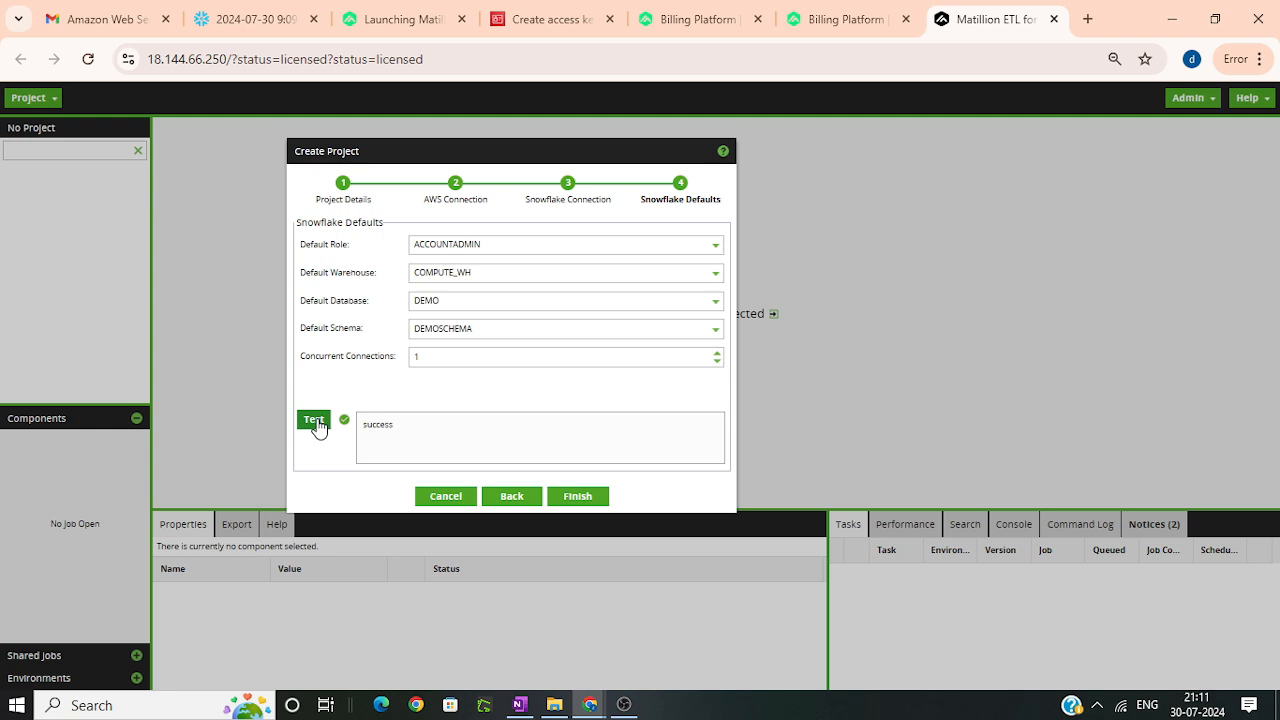
{"action": "left_click", "coordinate": [588, 496]}
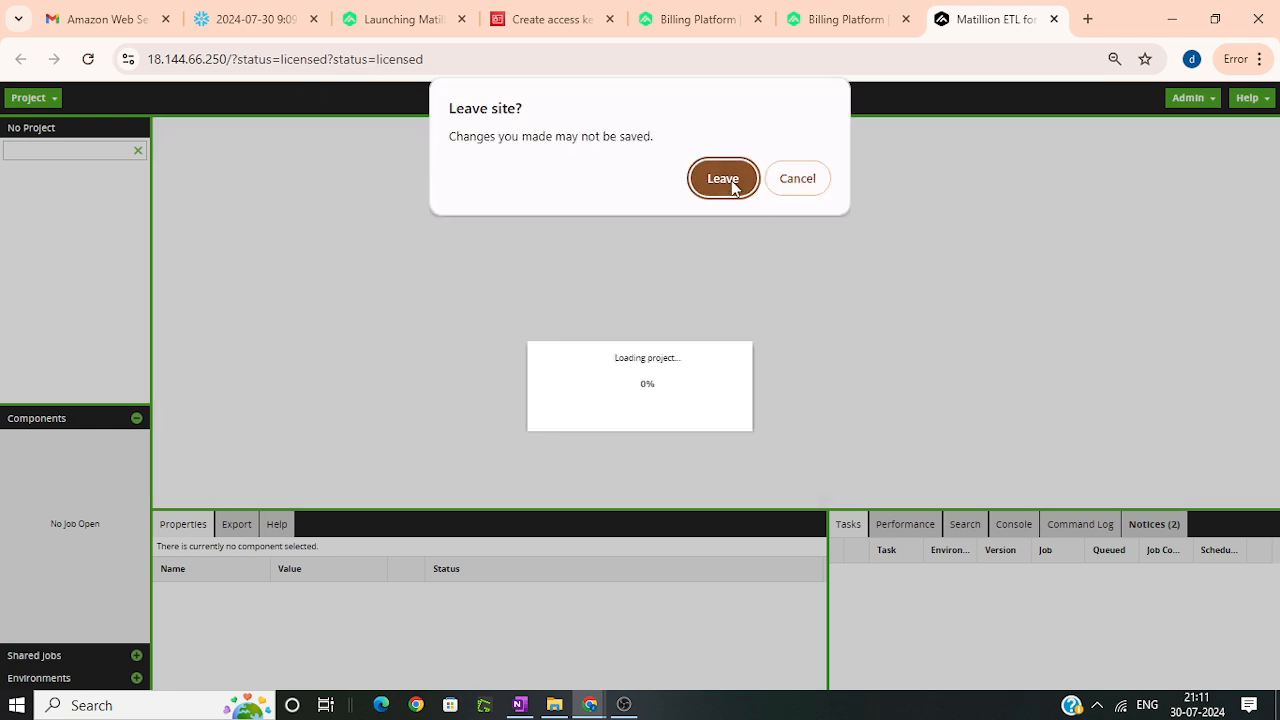
{"action": "left_click", "coordinate": [733, 178]}
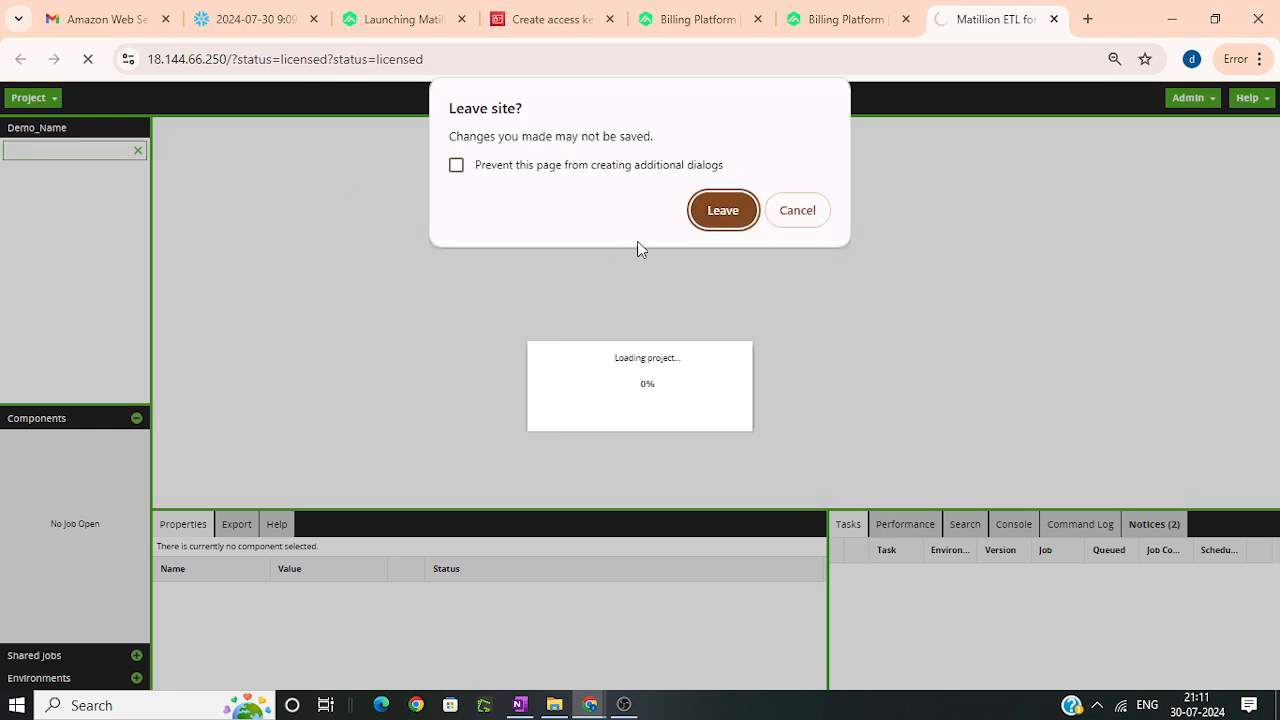
{"action": "left_click", "coordinate": [740, 210]}
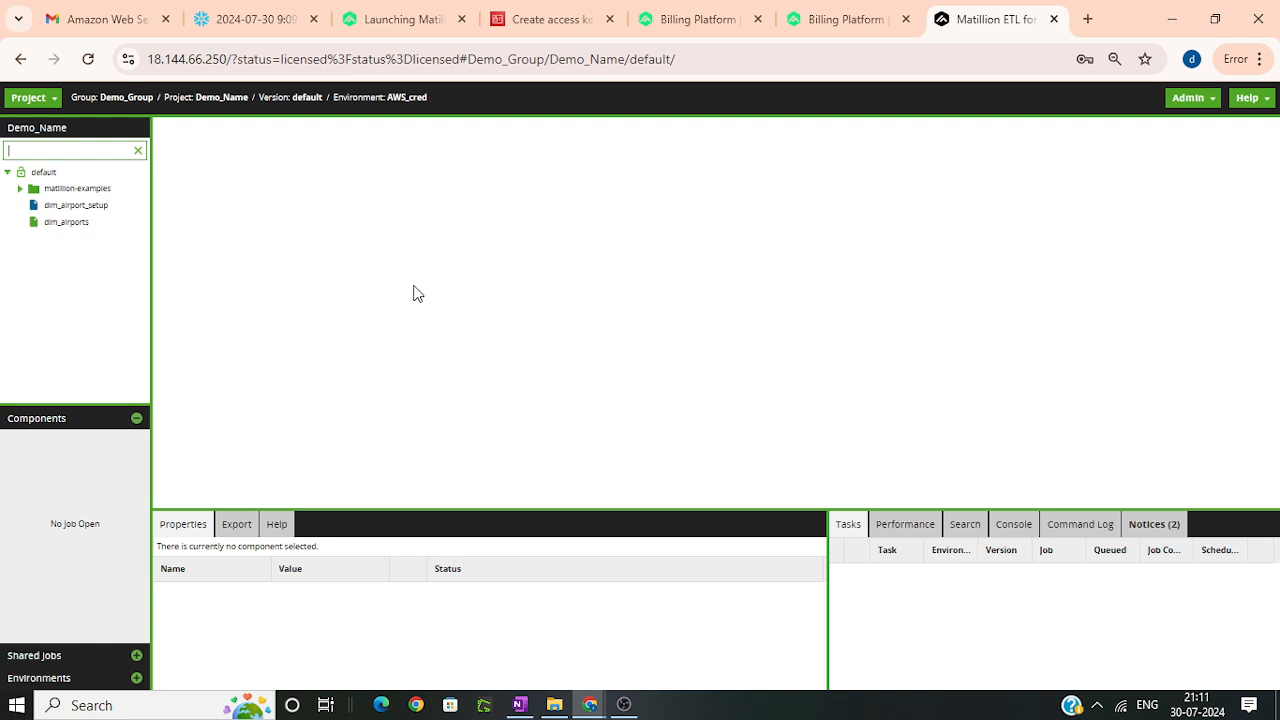
Step: Switch to the Snowflake worksheet containing the CREATE DATABASE and CREATE SCHEMA statements
{"action": "left_click", "coordinate": [225, 19]}
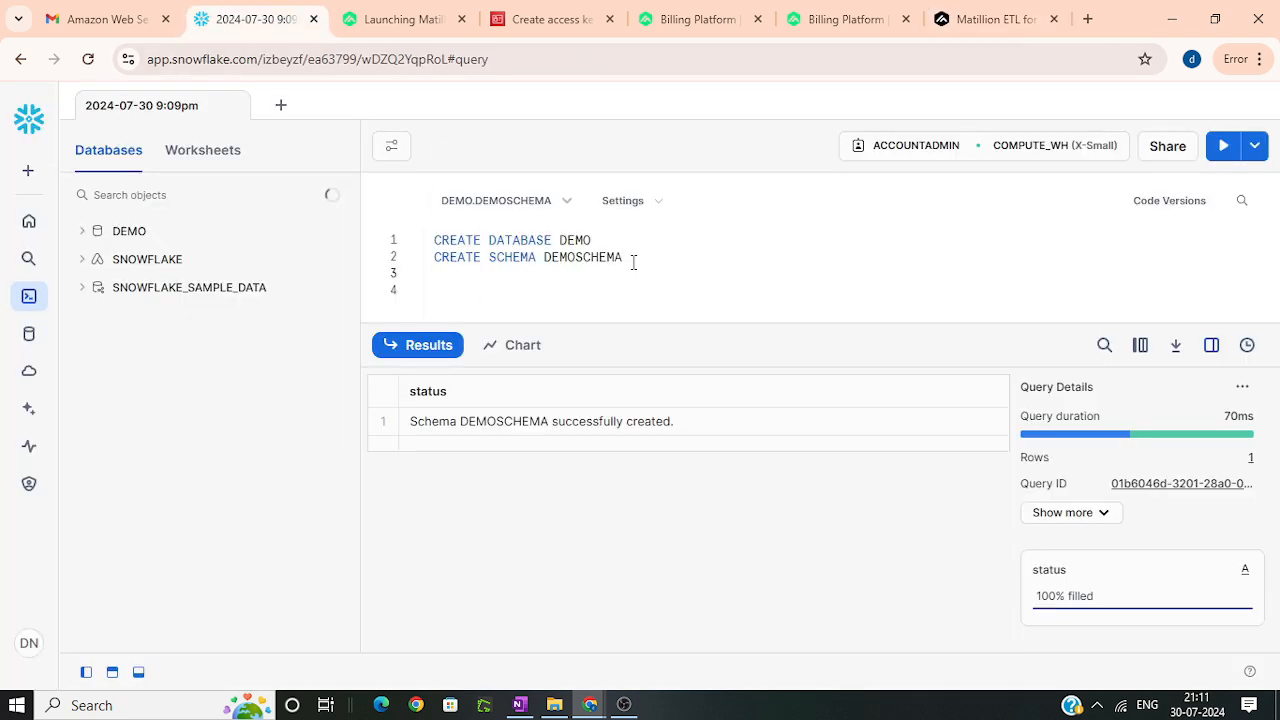